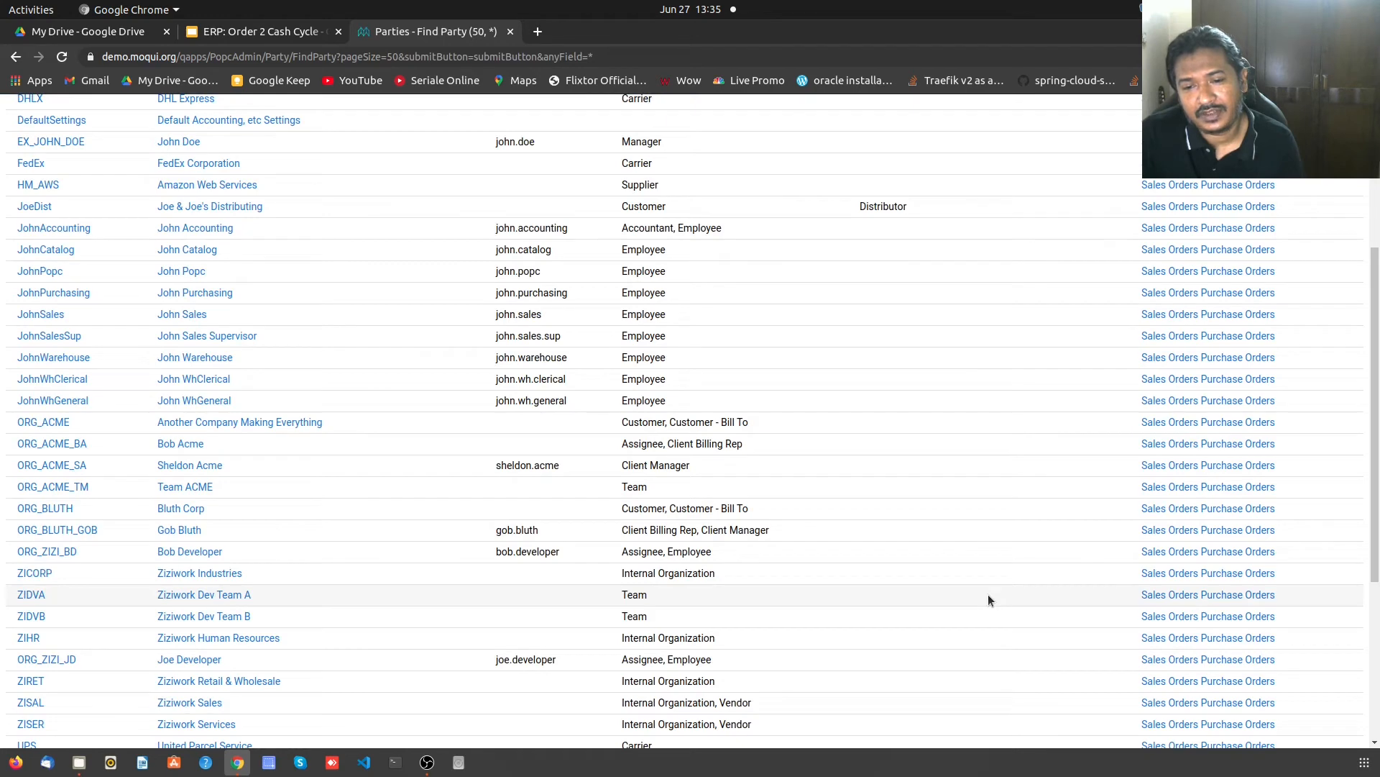
- Scroll through the 44 parties from the * search and back to the top
{"action": "scroll", "coordinate": [988, 595], "scroll_direction": "down", "scroll_amount": 3}
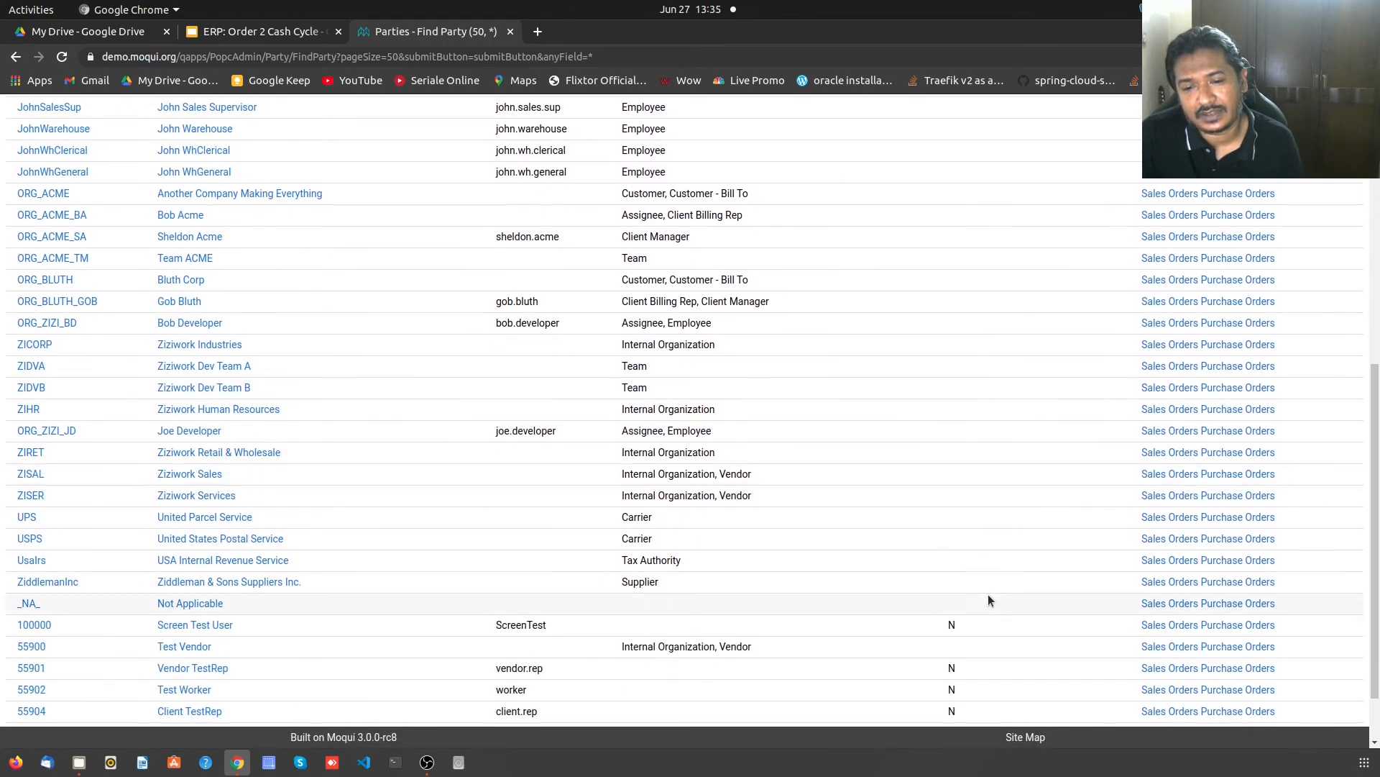
{"action": "scroll", "coordinate": [988, 595], "scroll_direction": "down", "scroll_amount": 1}
{"action": "scroll", "coordinate": [988, 594], "scroll_direction": "up", "scroll_amount": 8}
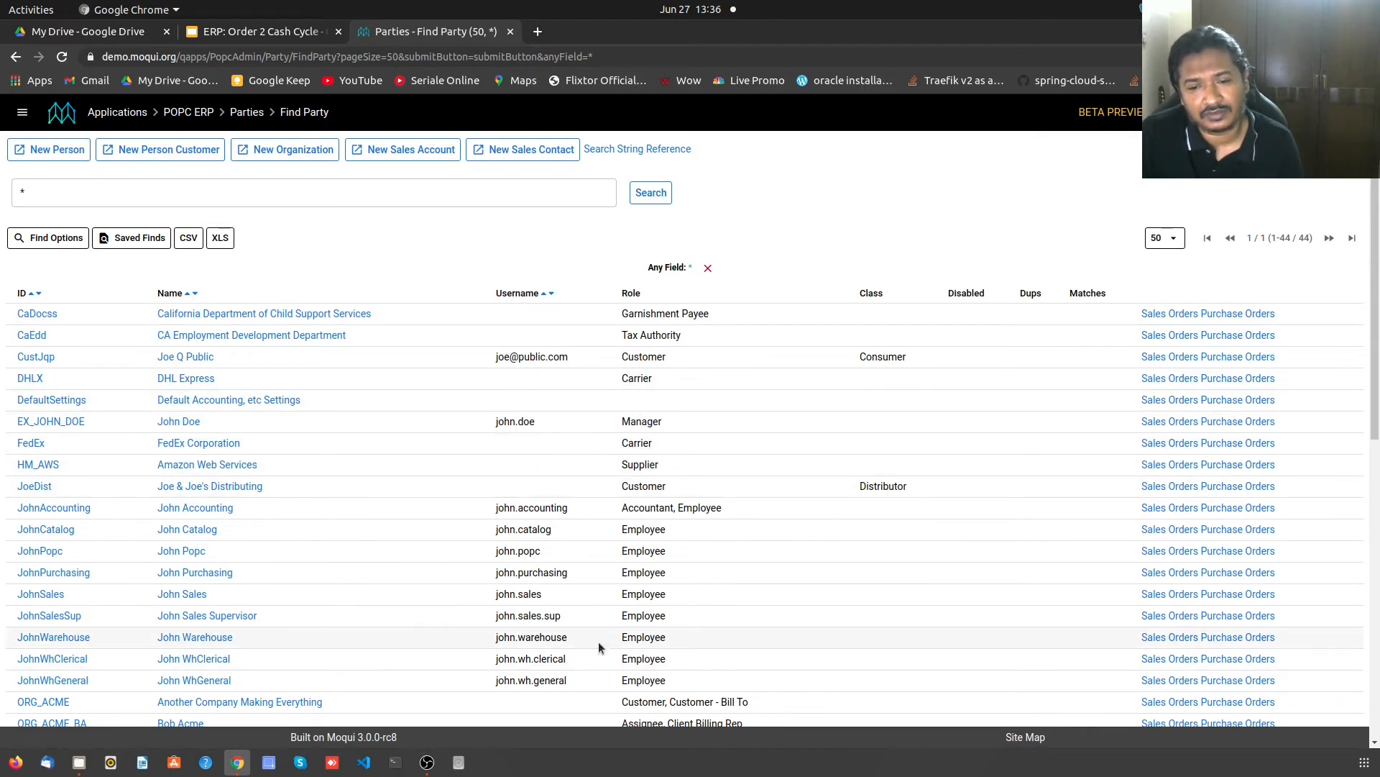
- Open JoeDist's party record and view its Financial Info: one $1,610 sales order and invoice
{"action": "scroll", "coordinate": [624, 566], "scroll_direction": "down", "scroll_amount": 1}
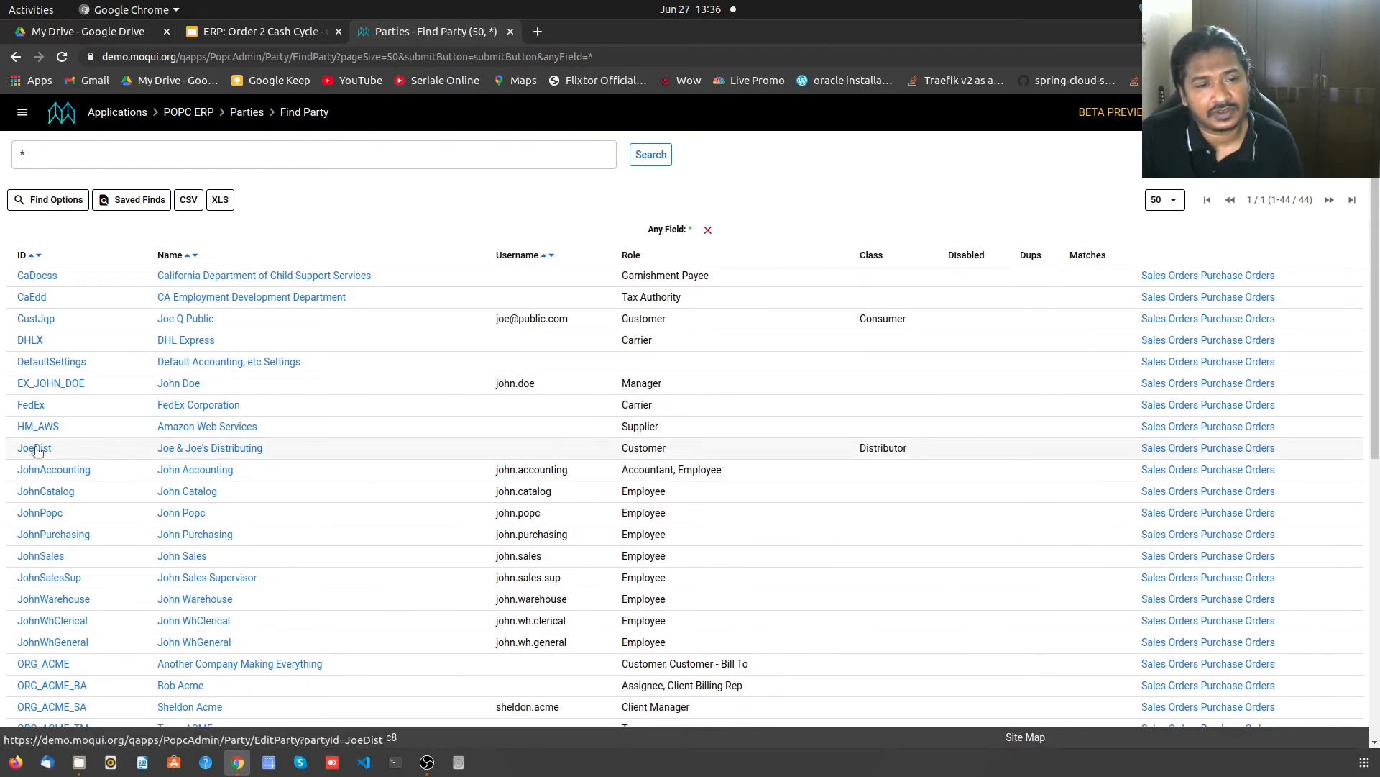
{"action": "left_click", "coordinate": [34, 486]}
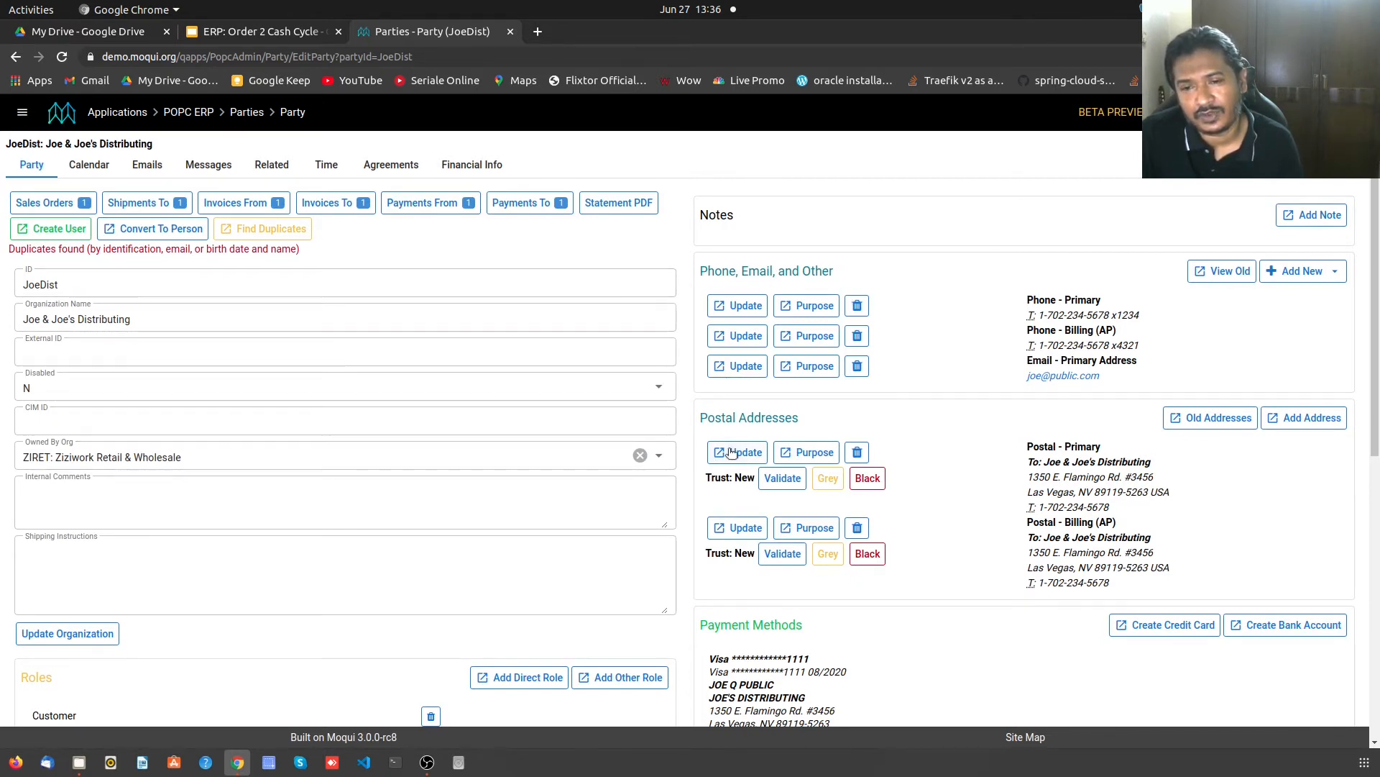
{"action": "scroll", "coordinate": [906, 615], "scroll_direction": "down", "scroll_amount": 4}
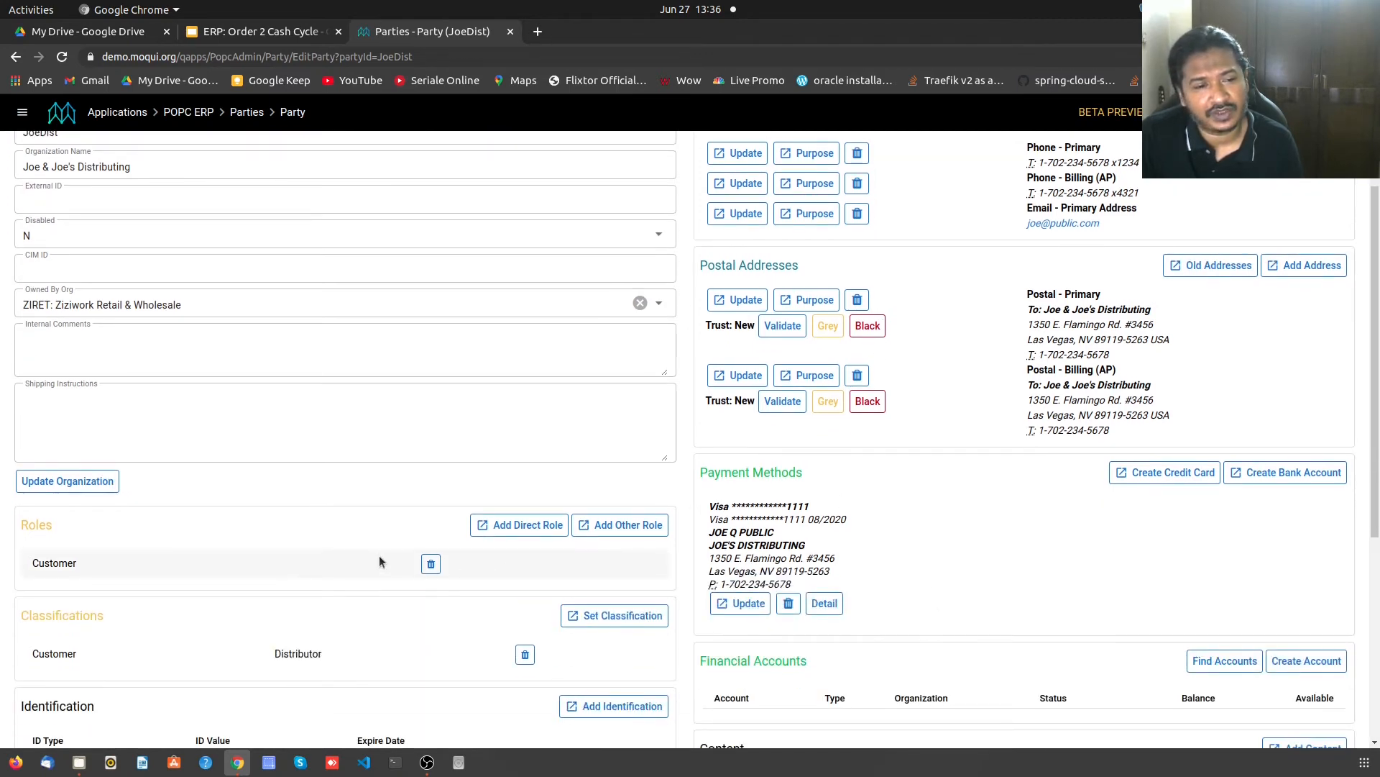
{"action": "scroll", "coordinate": [339, 532], "scroll_direction": "down", "scroll_amount": 4}
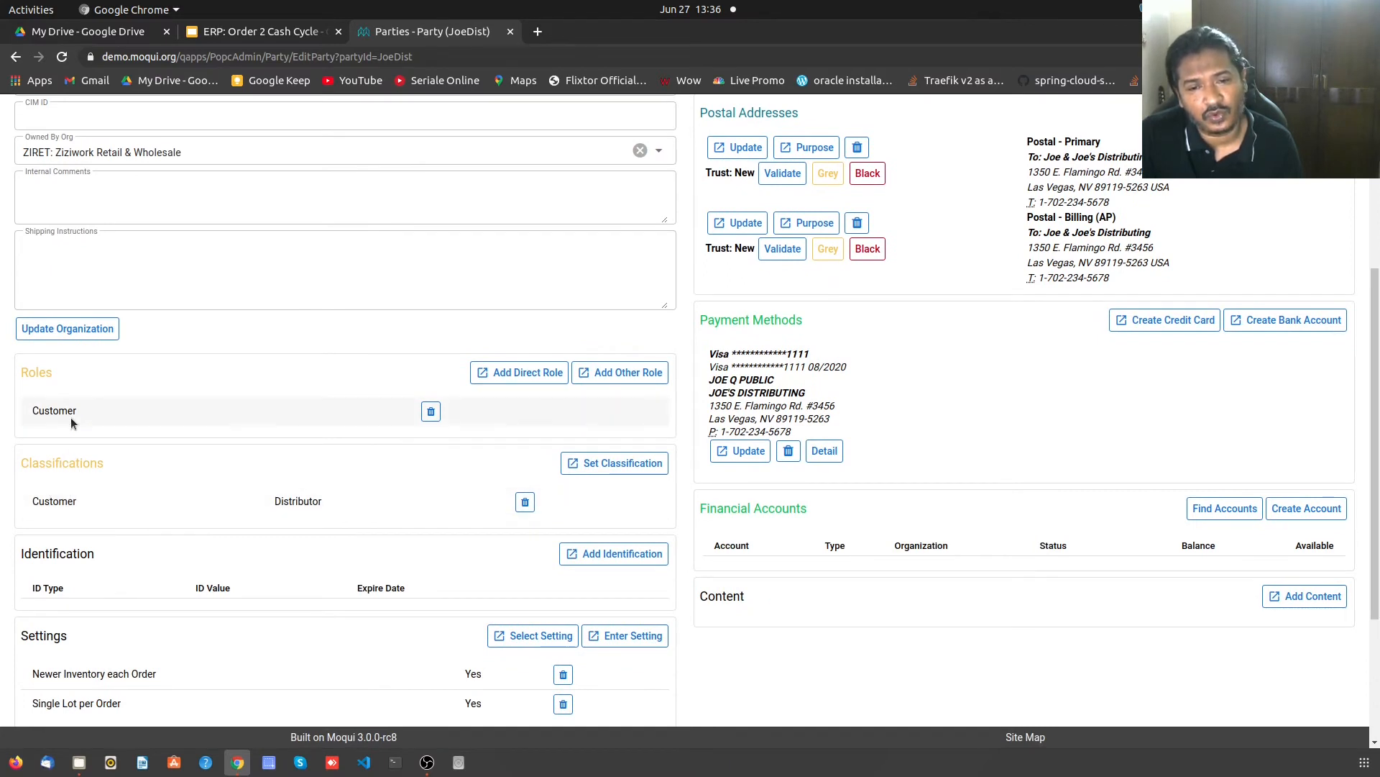
{"action": "scroll", "coordinate": [219, 547], "scroll_direction": "down", "scroll_amount": 4}
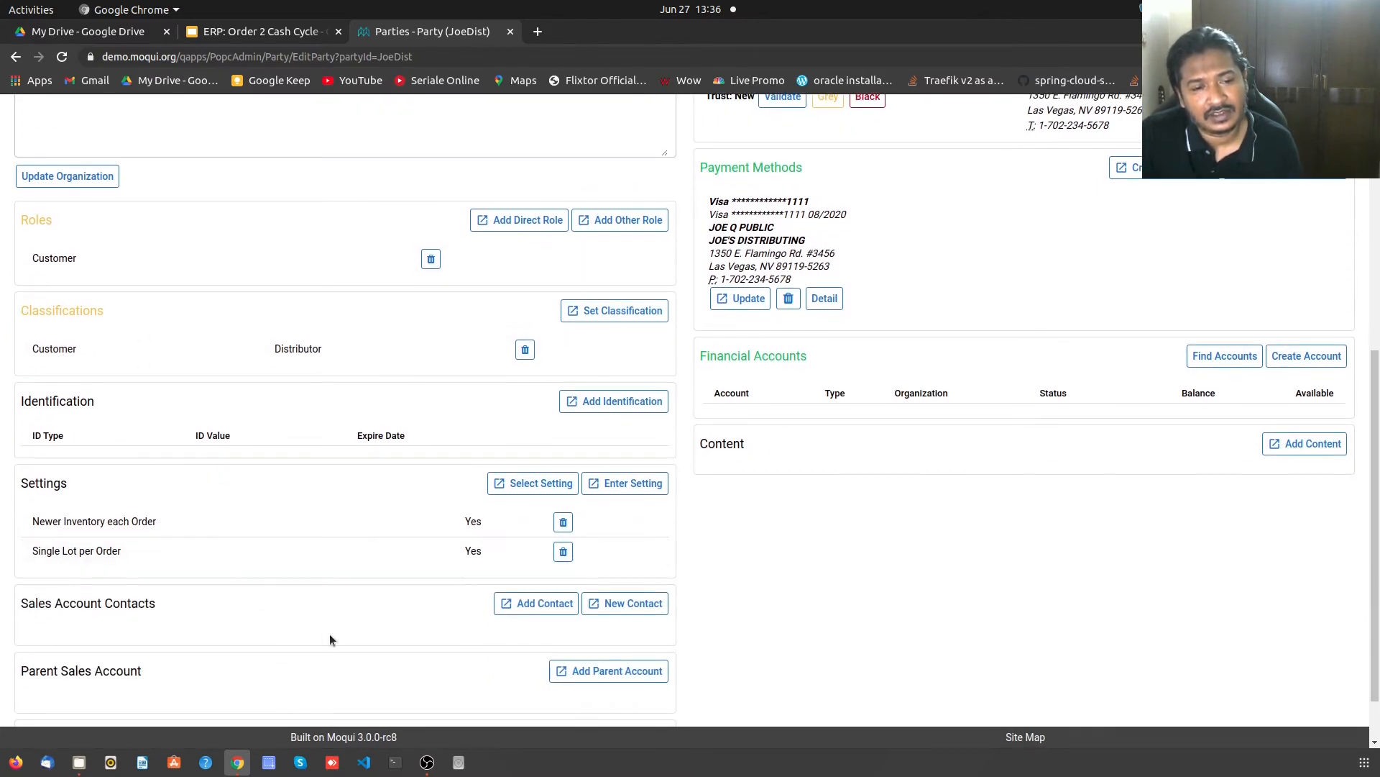
{"action": "scroll", "coordinate": [367, 638], "scroll_direction": "down", "scroll_amount": 2}
{"action": "scroll", "coordinate": [363, 630], "scroll_direction": "up", "scroll_amount": 14}
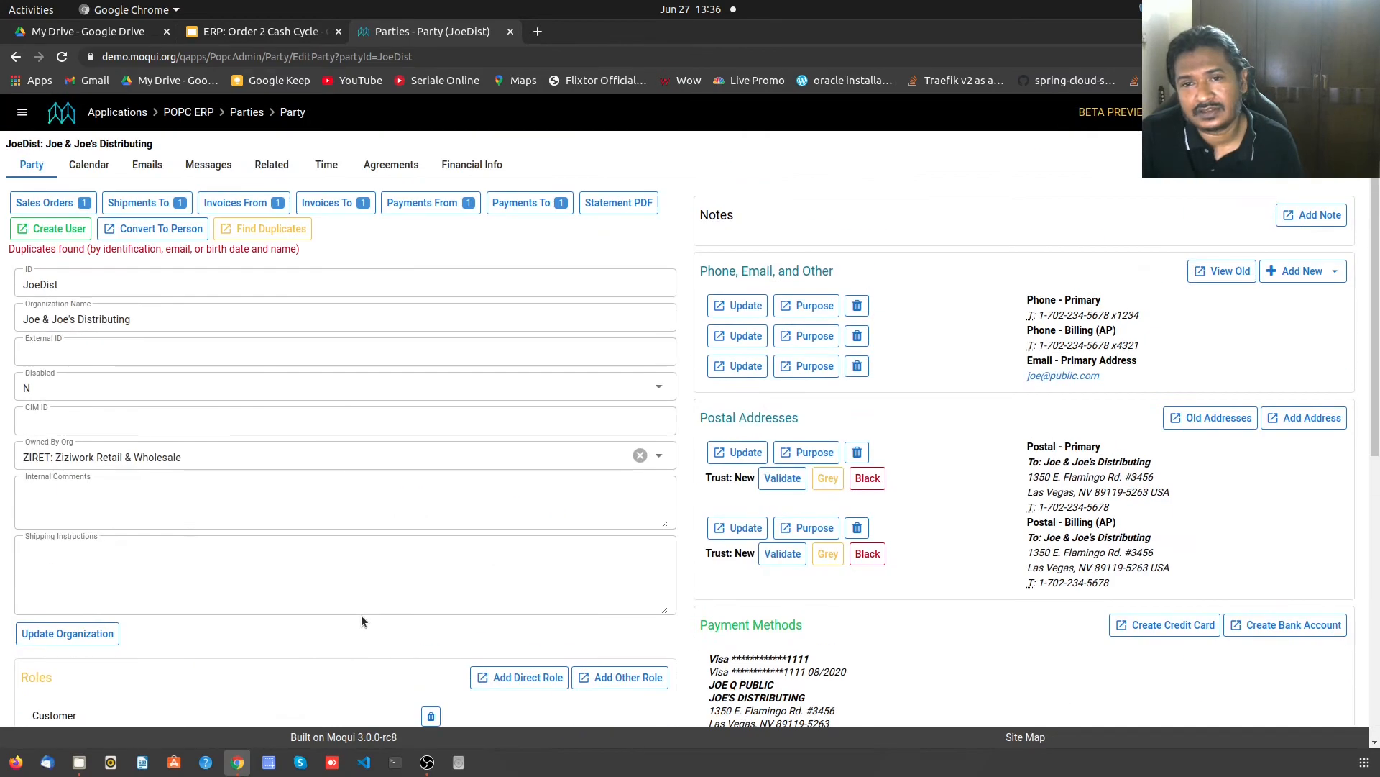
{"action": "left_click", "coordinate": [472, 164]}
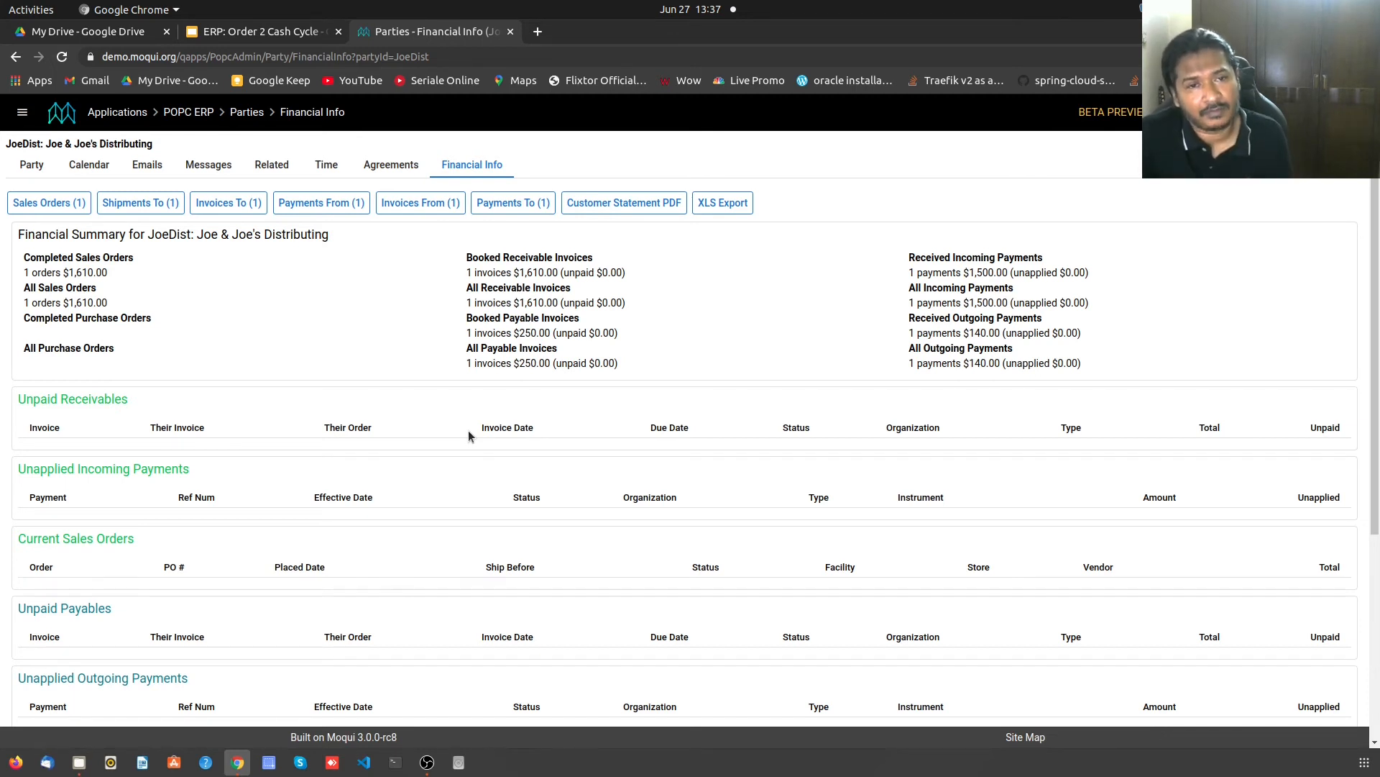
- View Joe & Joe's Distributing's empty Related tab, discarding a New Relationship form unused
{"action": "left_click", "coordinate": [272, 165]}
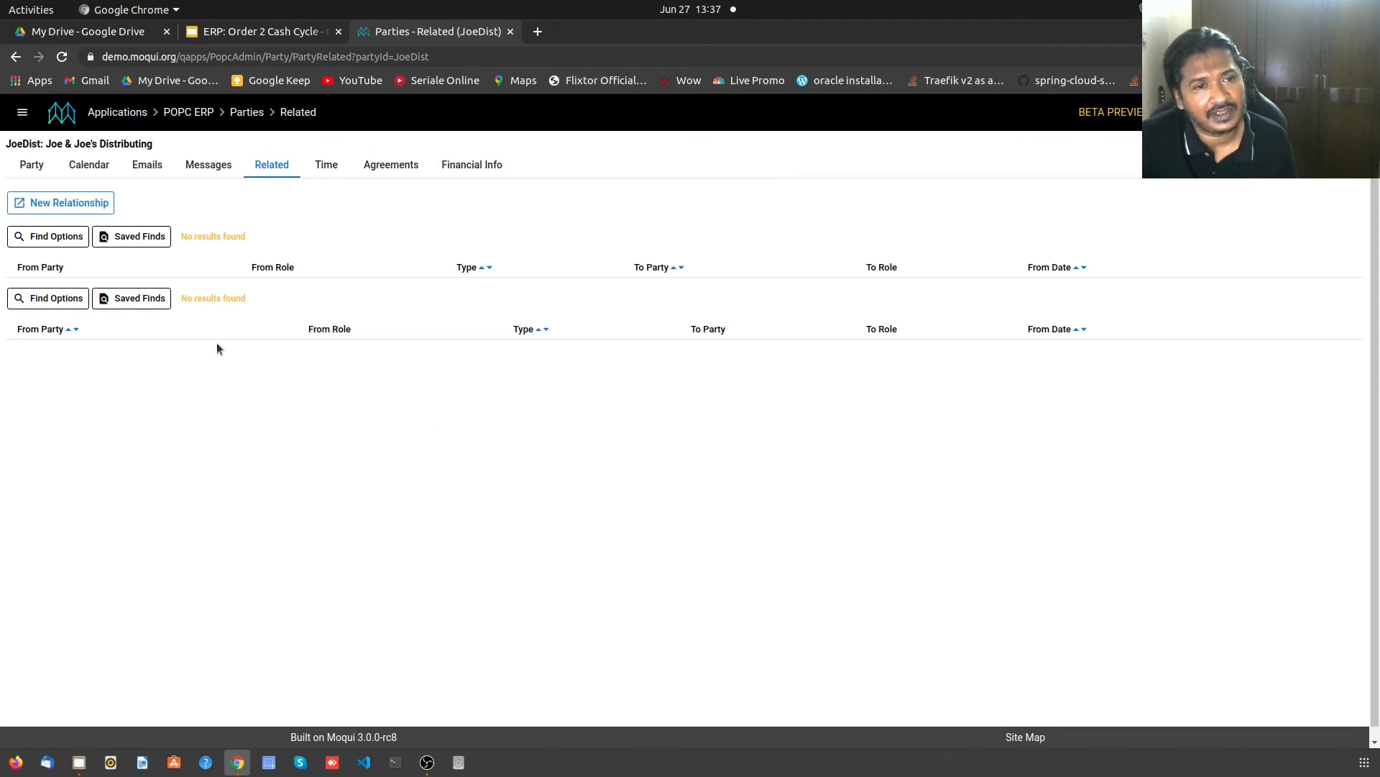
{"action": "left_click", "coordinate": [44, 205]}
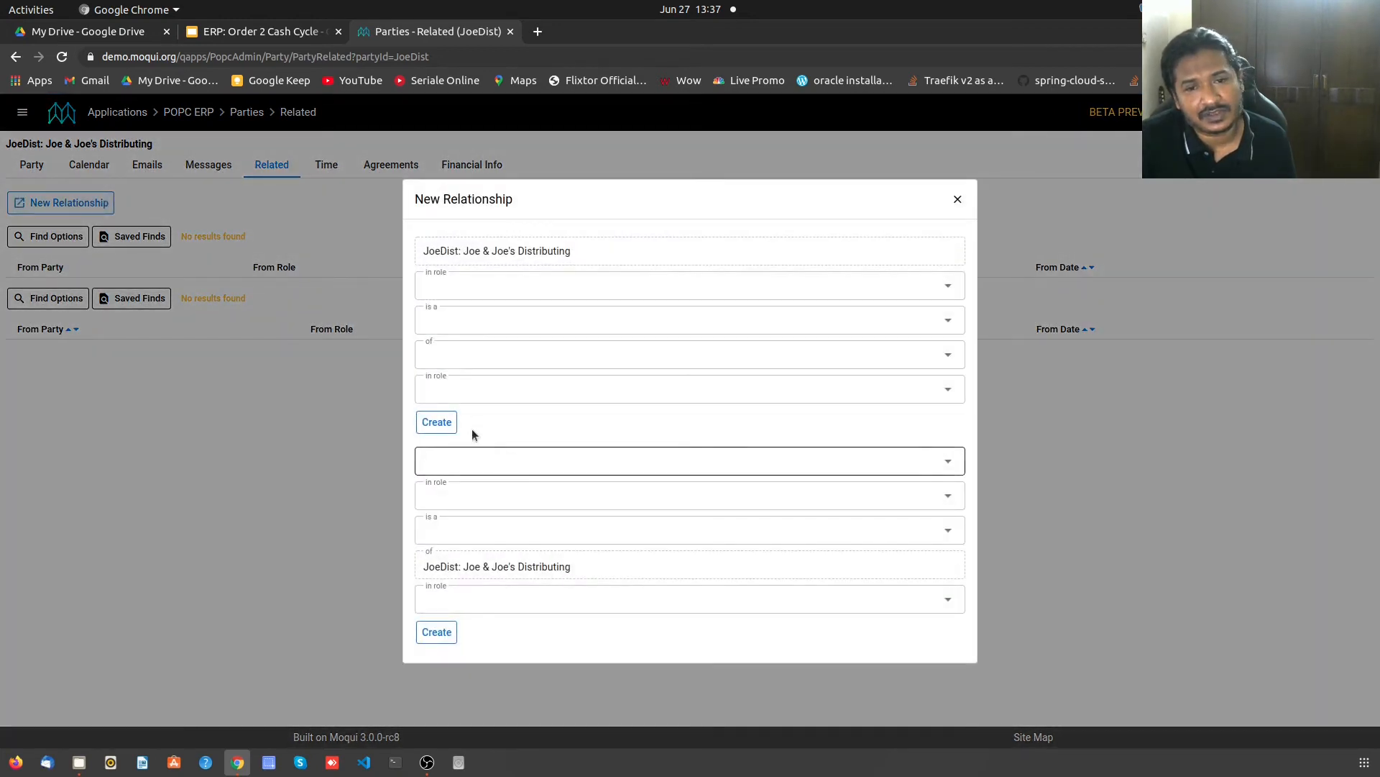
{"action": "left_click", "coordinate": [497, 285]}
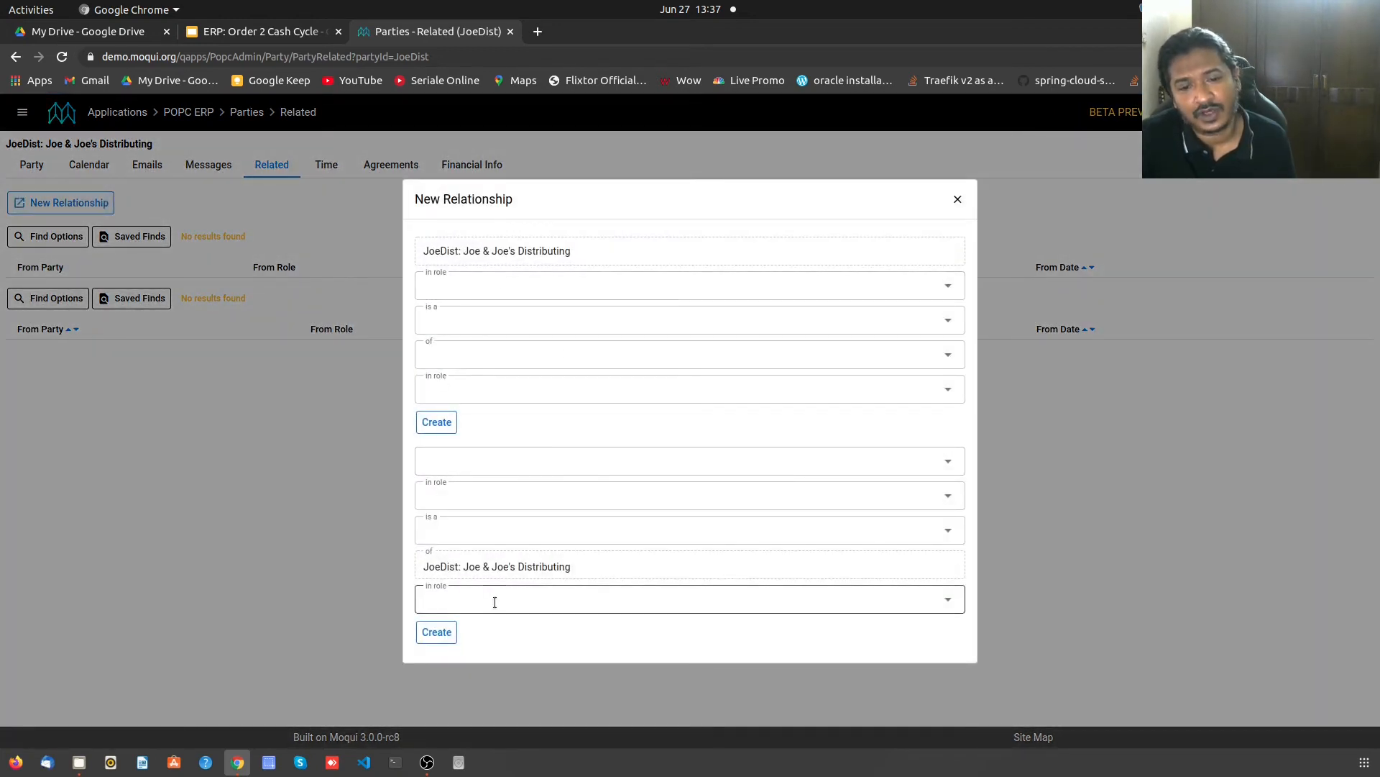
{"action": "left_click", "coordinate": [957, 200]}
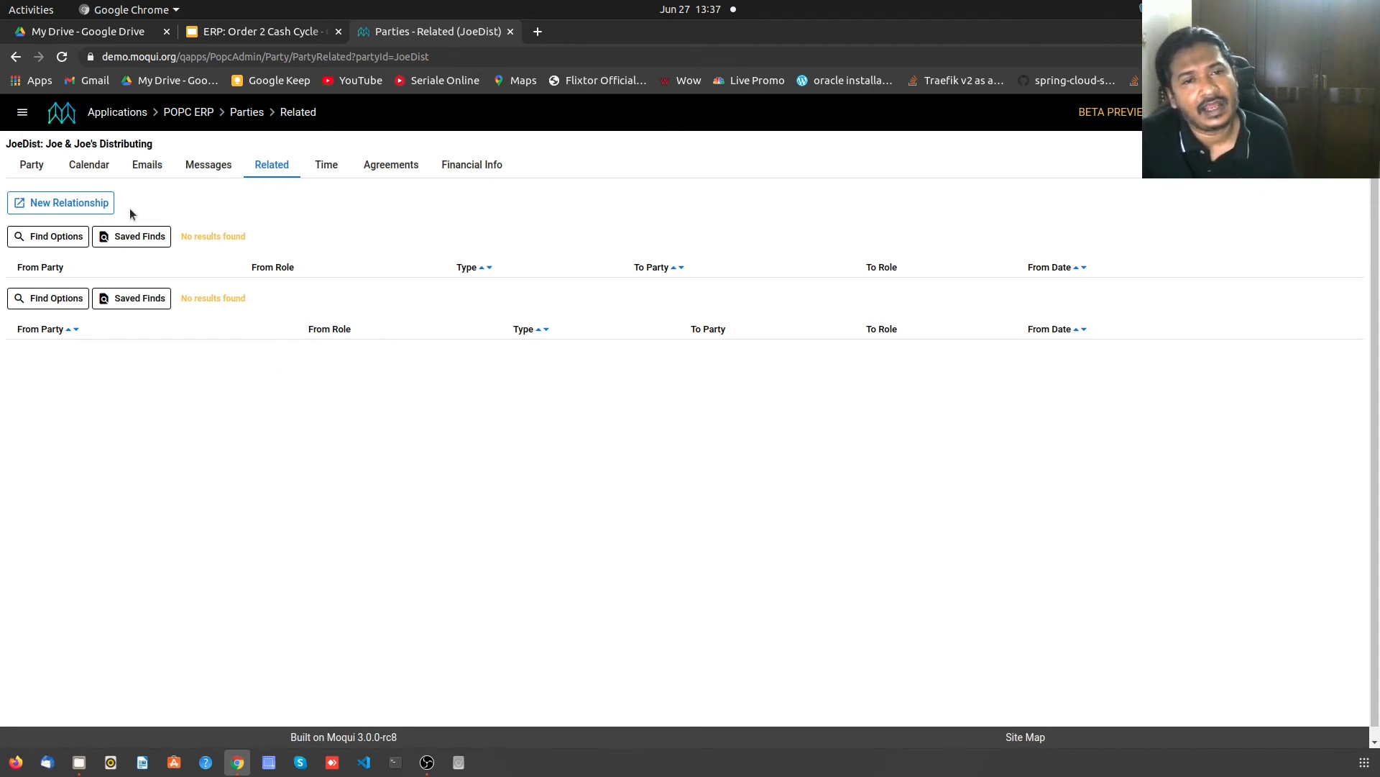
- Return to Joe & Joe's Distributing's main party details page
{"action": "left_click", "coordinate": [30, 164]}
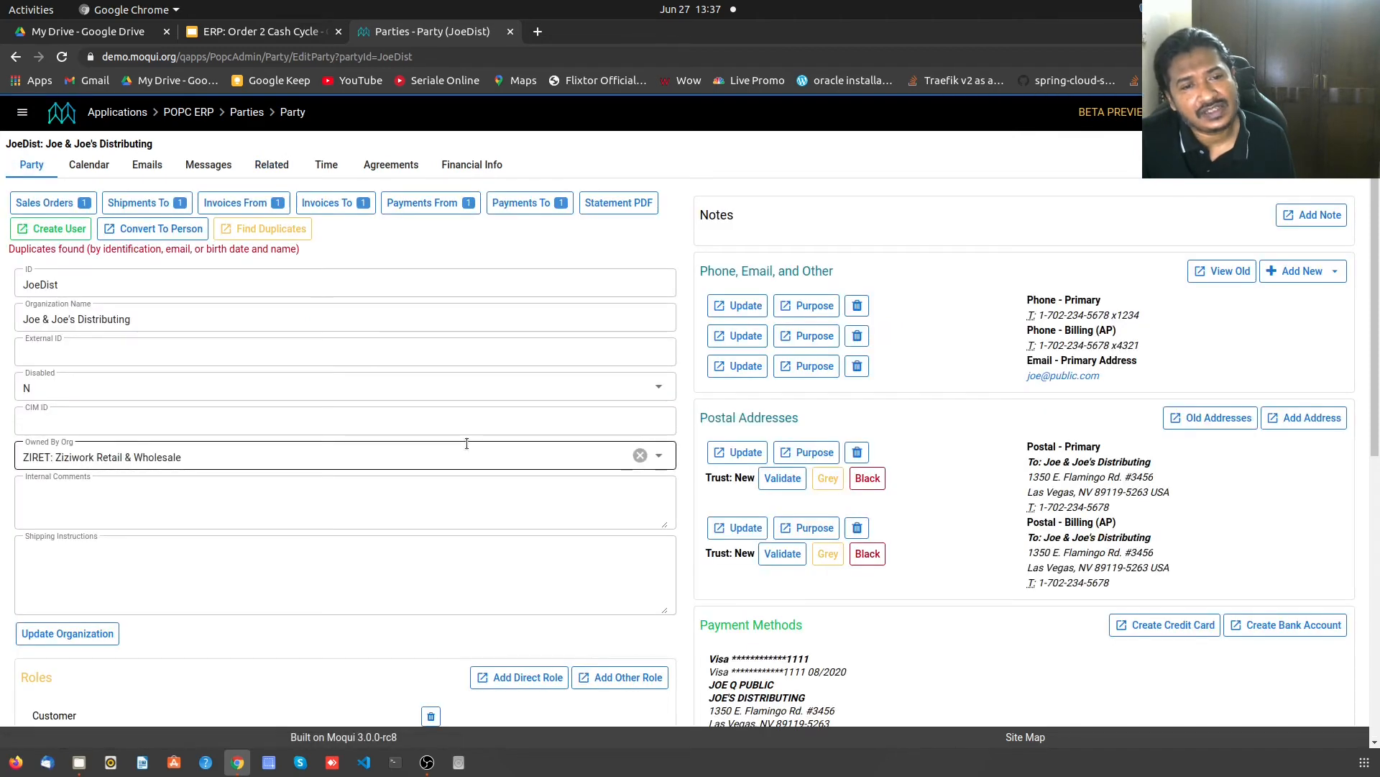
{"action": "scroll", "coordinate": [476, 498], "scroll_direction": "down", "scroll_amount": 5}
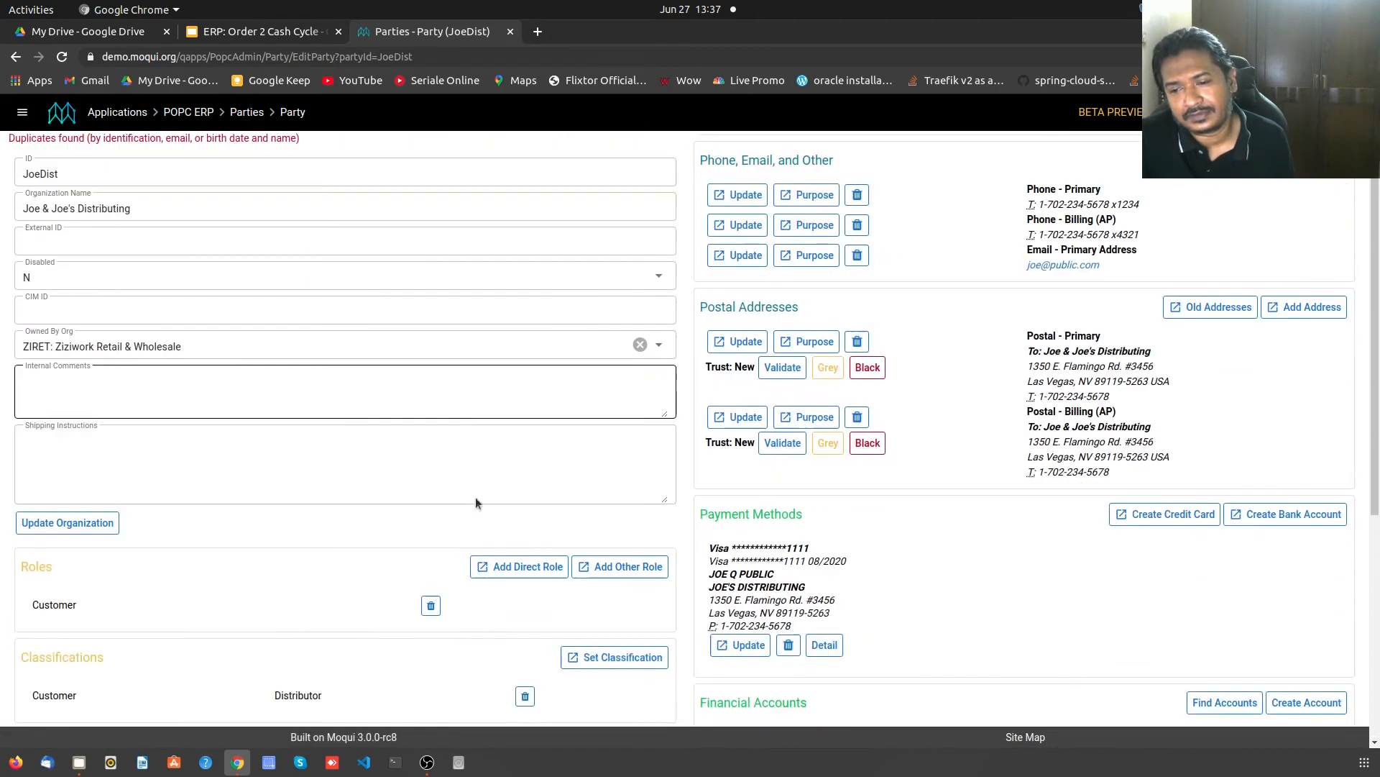
{"action": "scroll", "coordinate": [476, 497], "scroll_direction": "down", "scroll_amount": 5}
{"action": "scroll", "coordinate": [477, 496], "scroll_direction": "up", "scroll_amount": 10}
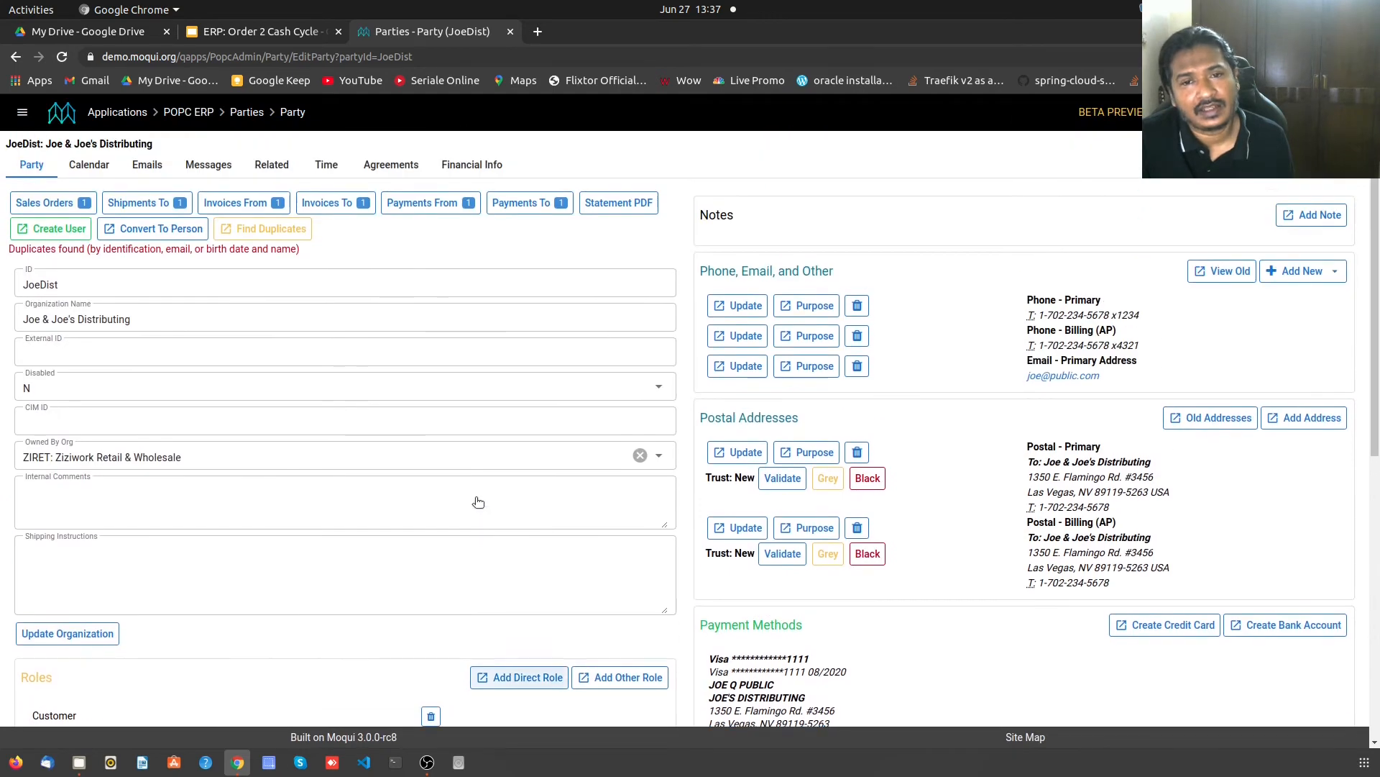
- Search Parties with the * wildcard to list all 44 parties again
{"action": "left_click", "coordinate": [245, 113]}
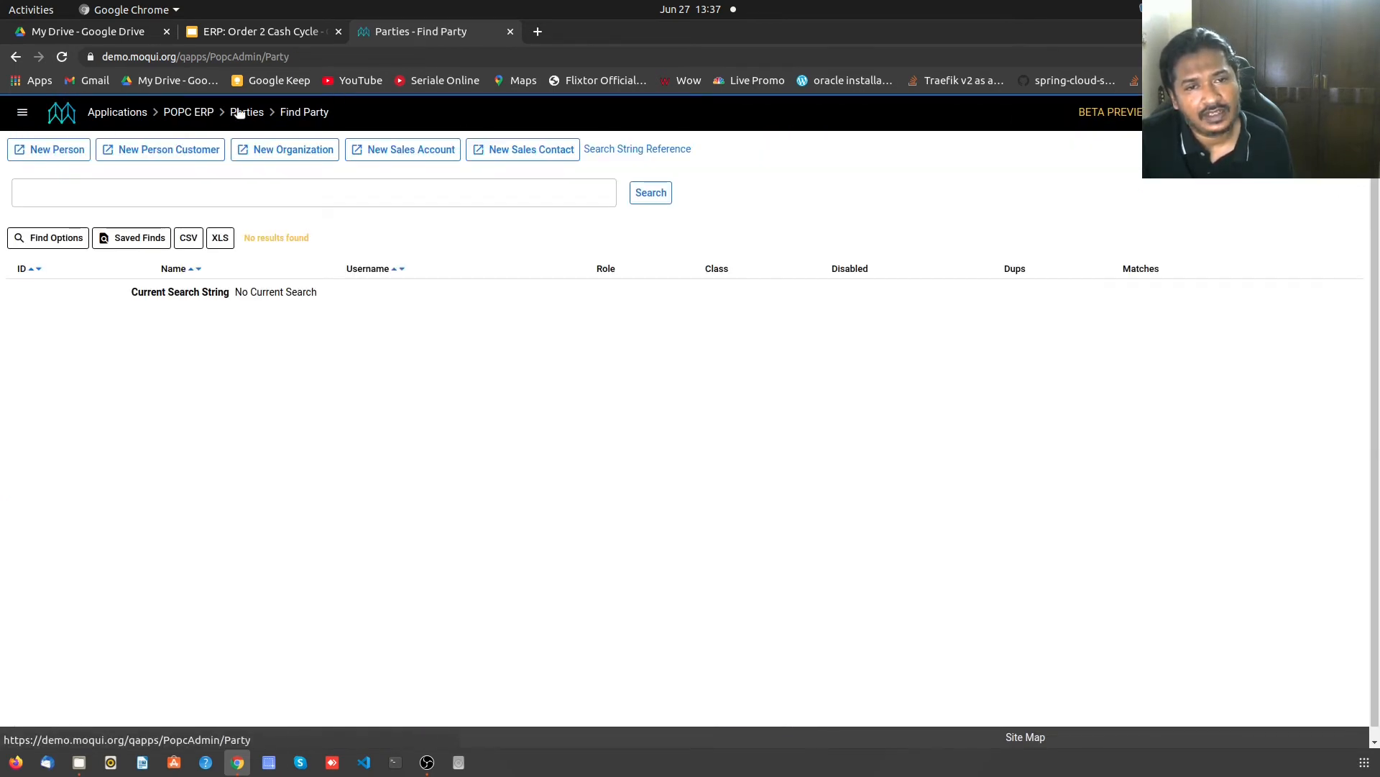
{"action": "left_click", "coordinate": [244, 196]}
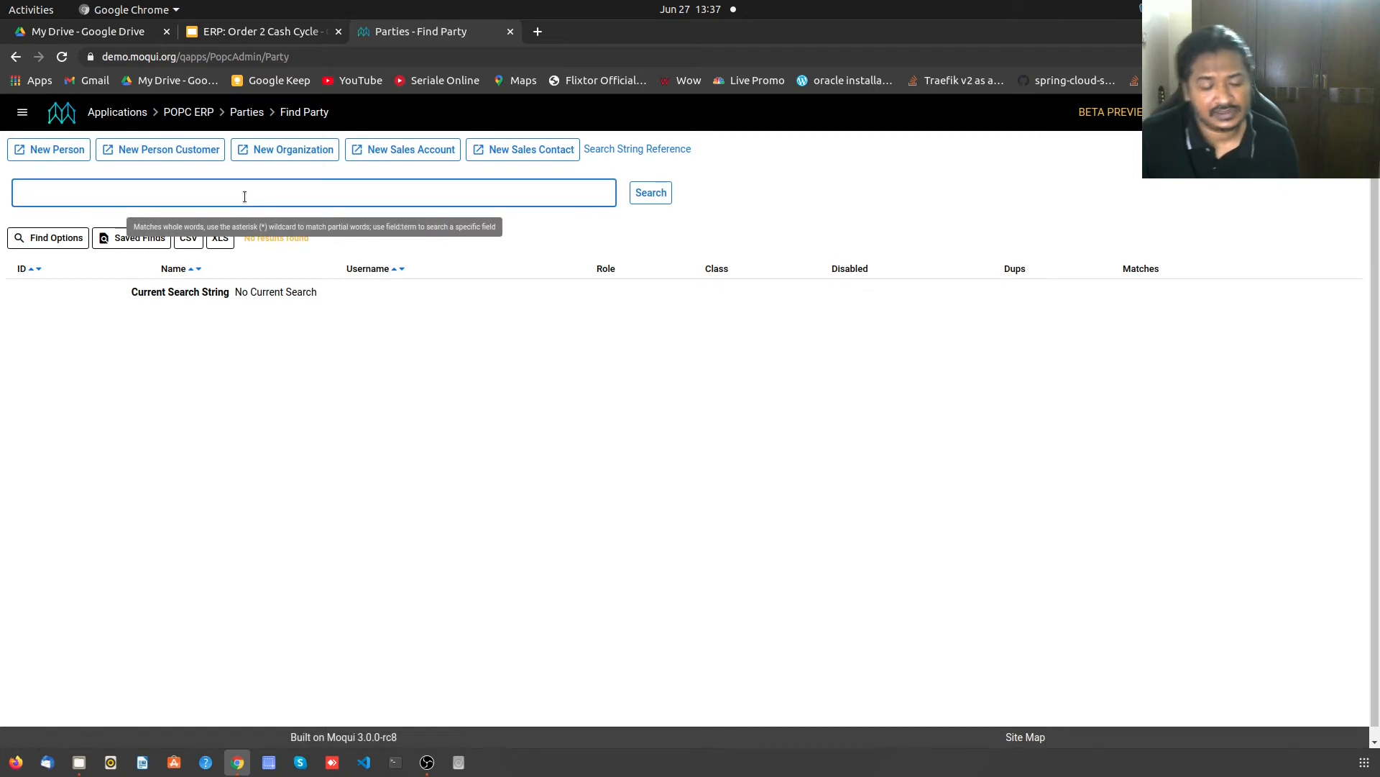
{"action": "type", "text": "*"}
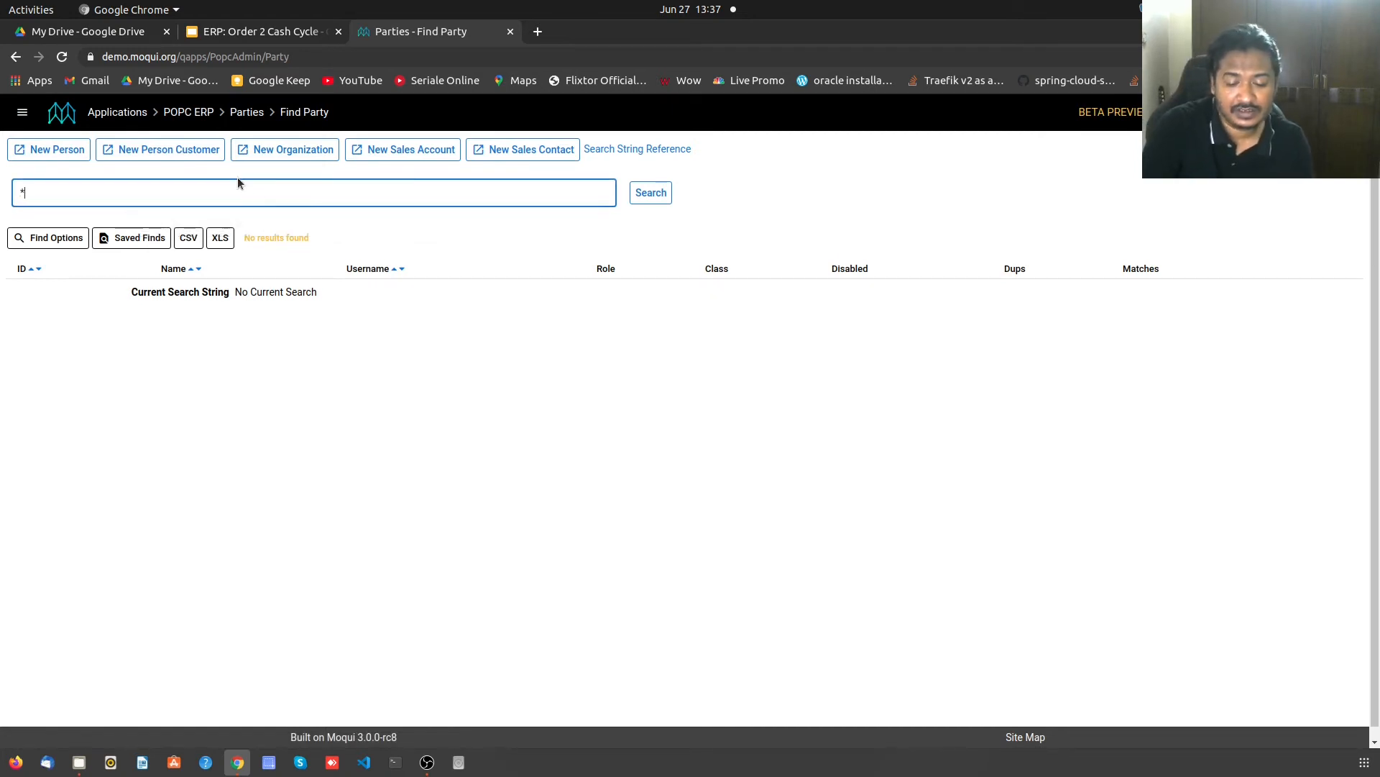
{"action": "key", "text": "Return"}
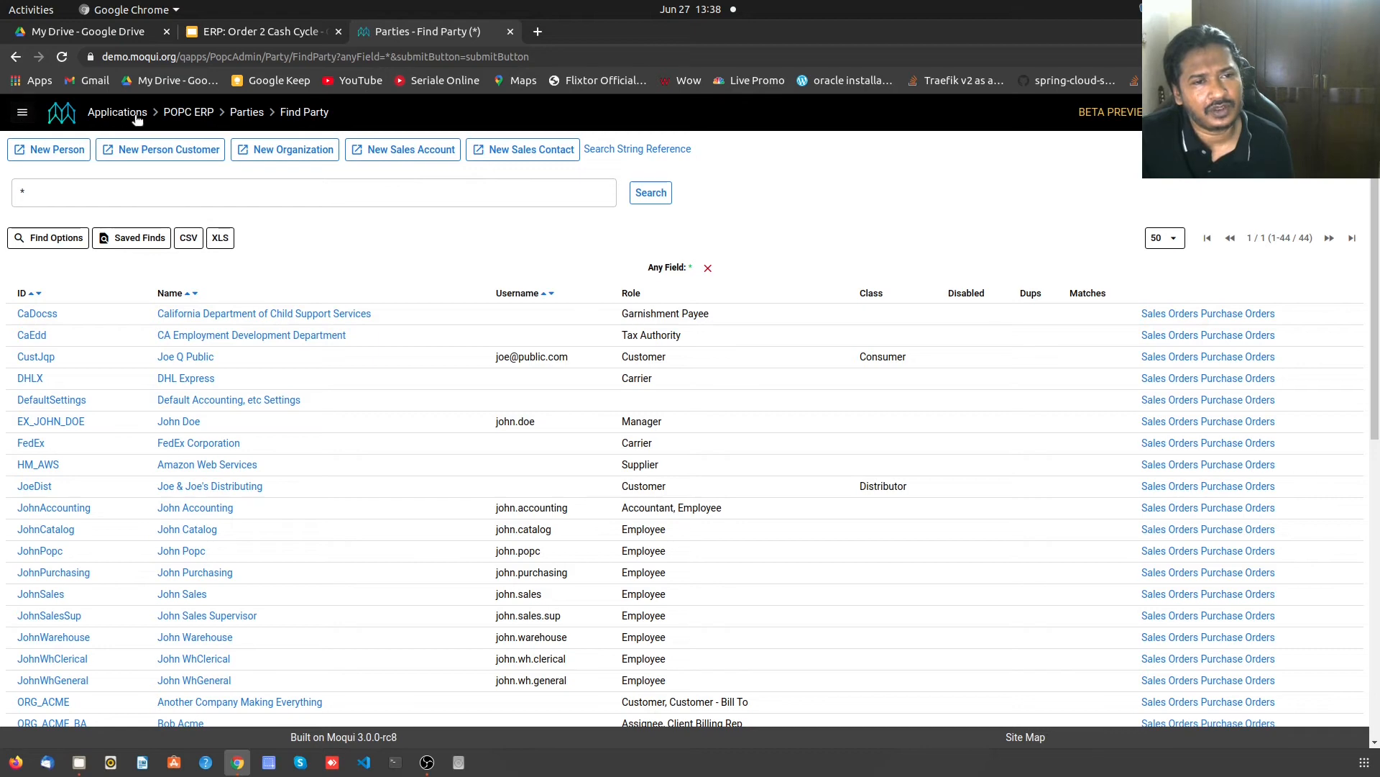
- From the Dashboard, check Customers, then open Suppliers: Amazon Web Services and Ziddleman & Sons
{"action": "left_click", "coordinate": [208, 130]}
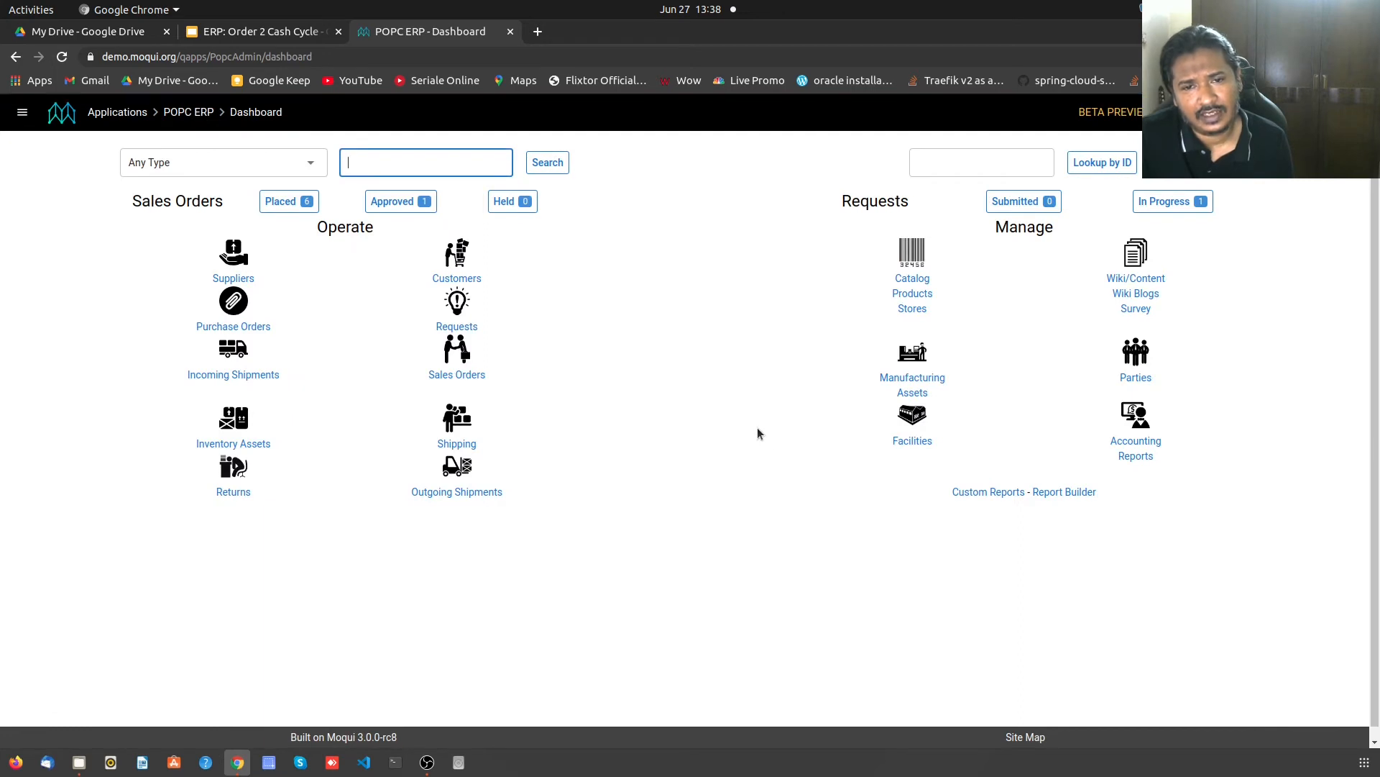
{"action": "left_click", "coordinate": [454, 285]}
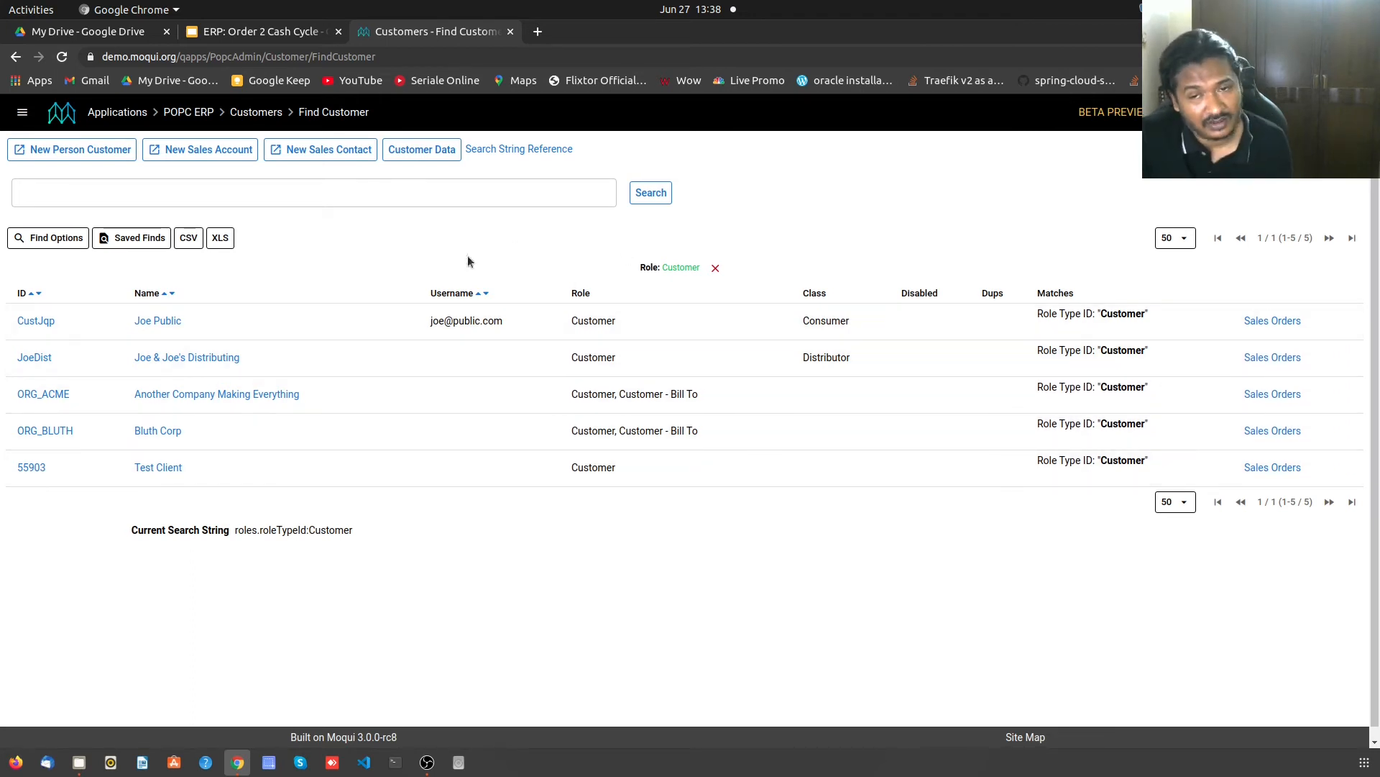
{"action": "left_click", "coordinate": [191, 114]}
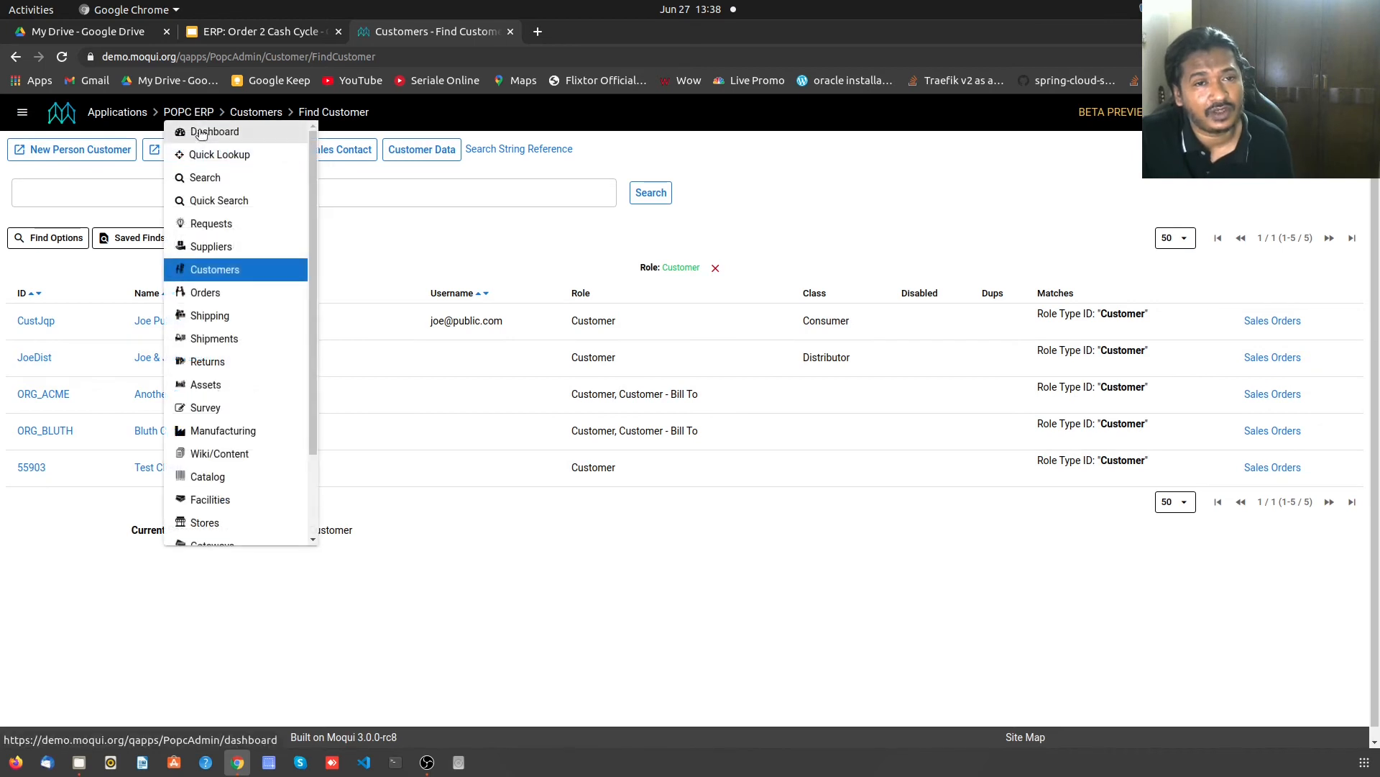
{"action": "left_click", "coordinate": [209, 132]}
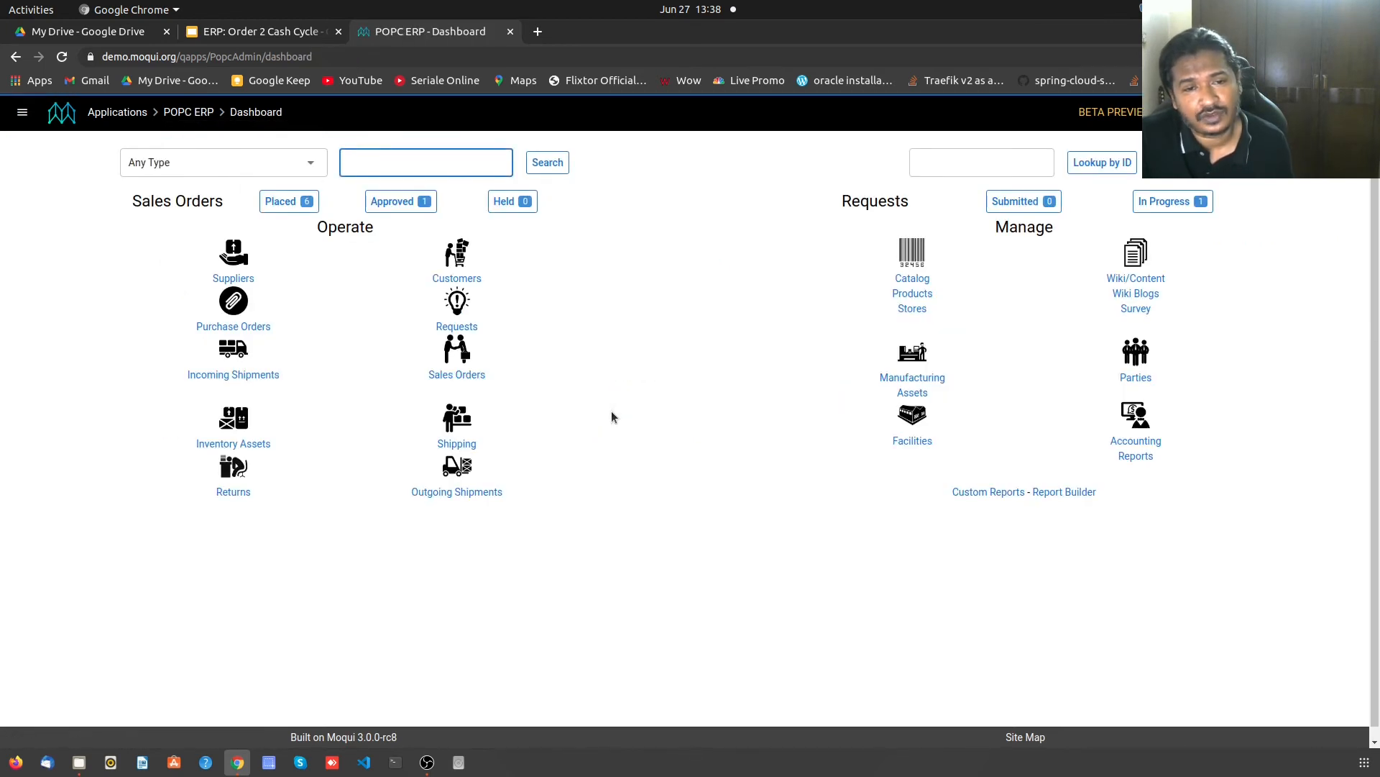
{"action": "left_click", "coordinate": [233, 281]}
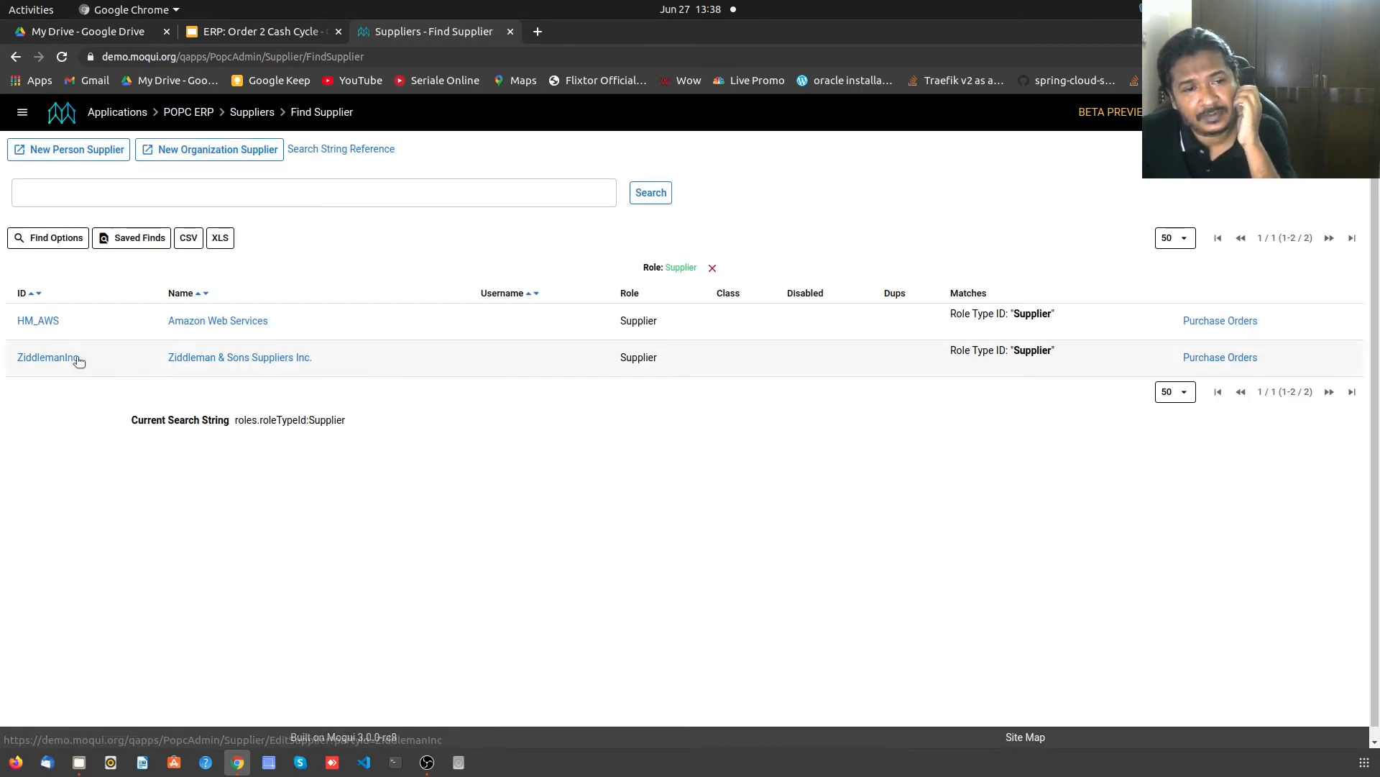
- Review Amazon Web Services' Financial Info with one unpaid $538.92 invoice, then return to Dashboard
{"action": "left_click", "coordinate": [52, 320]}
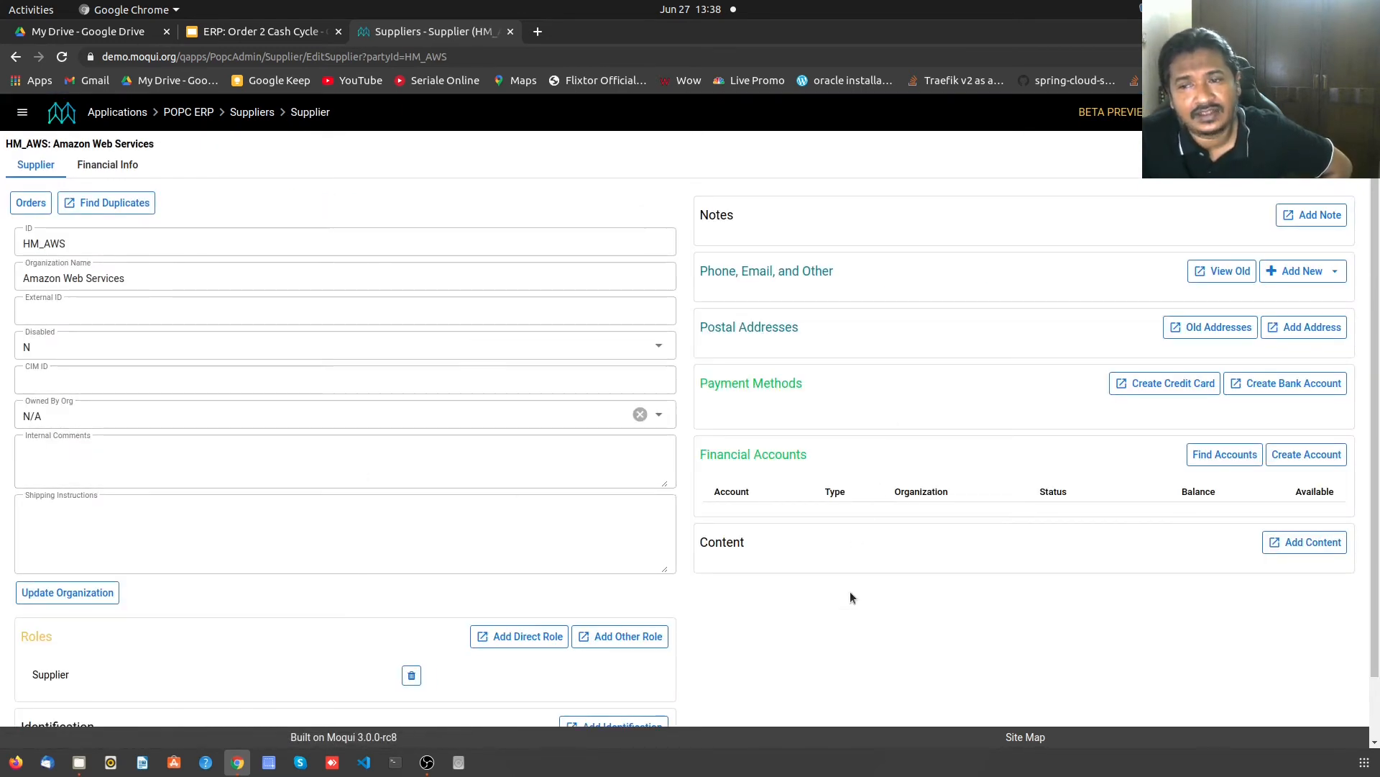
{"action": "scroll", "coordinate": [851, 596], "scroll_direction": "down", "scroll_amount": 2}
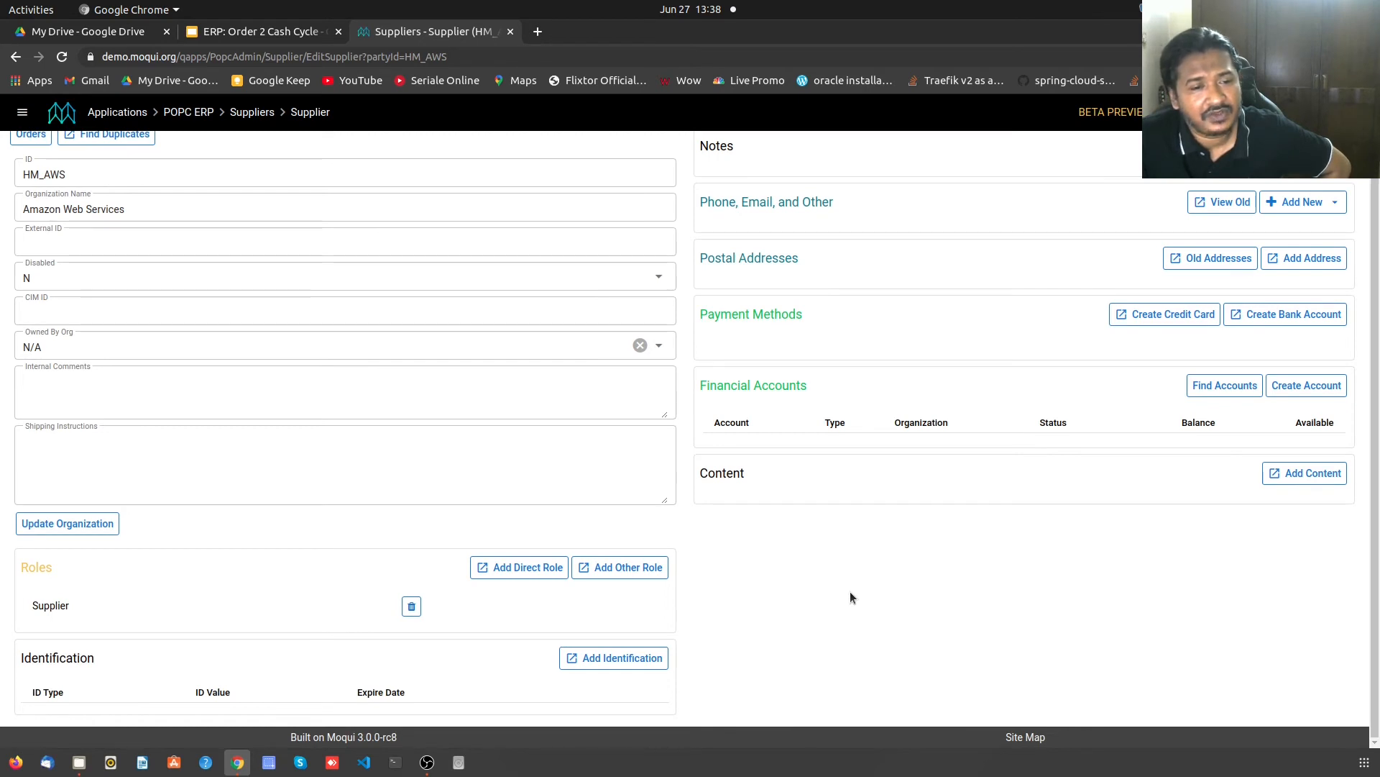
{"action": "scroll", "coordinate": [850, 591], "scroll_direction": "up", "scroll_amount": 2}
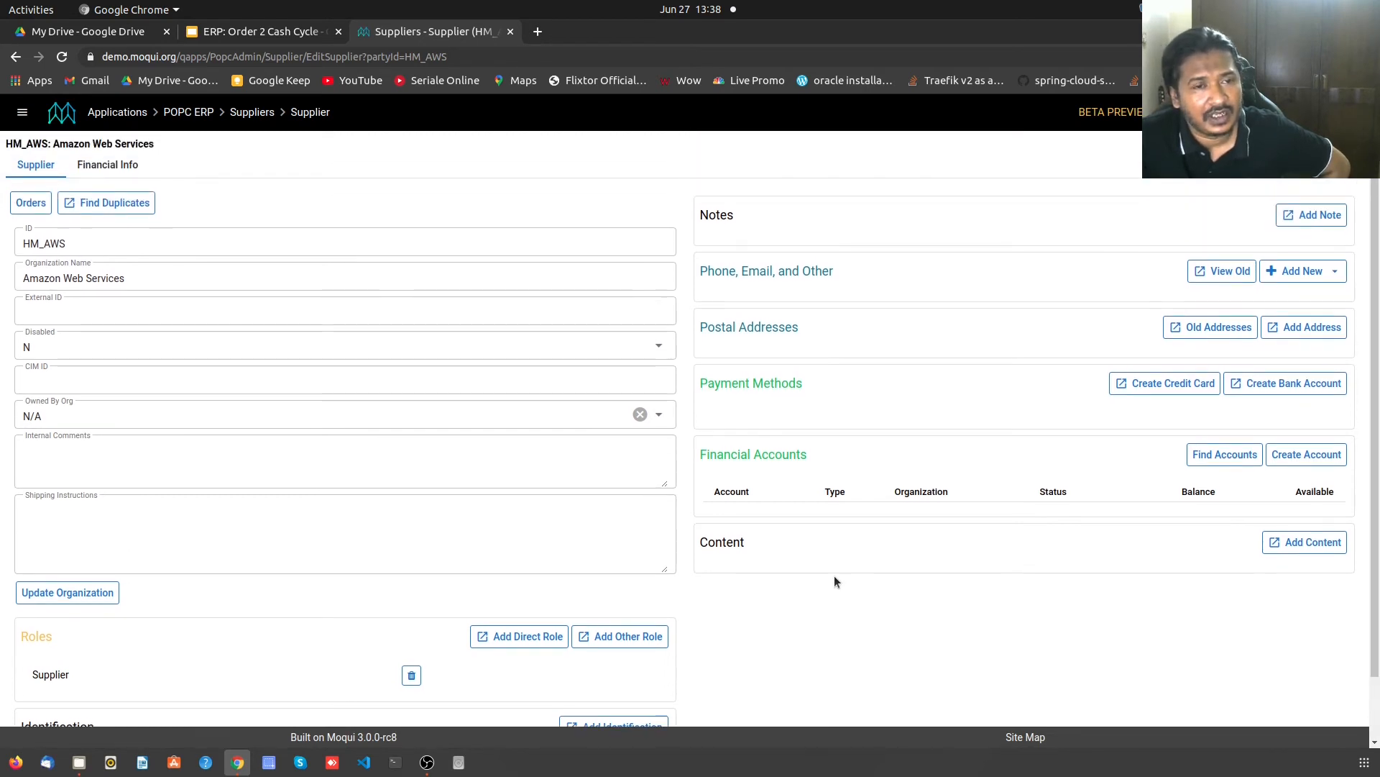
{"action": "left_click", "coordinate": [122, 169]}
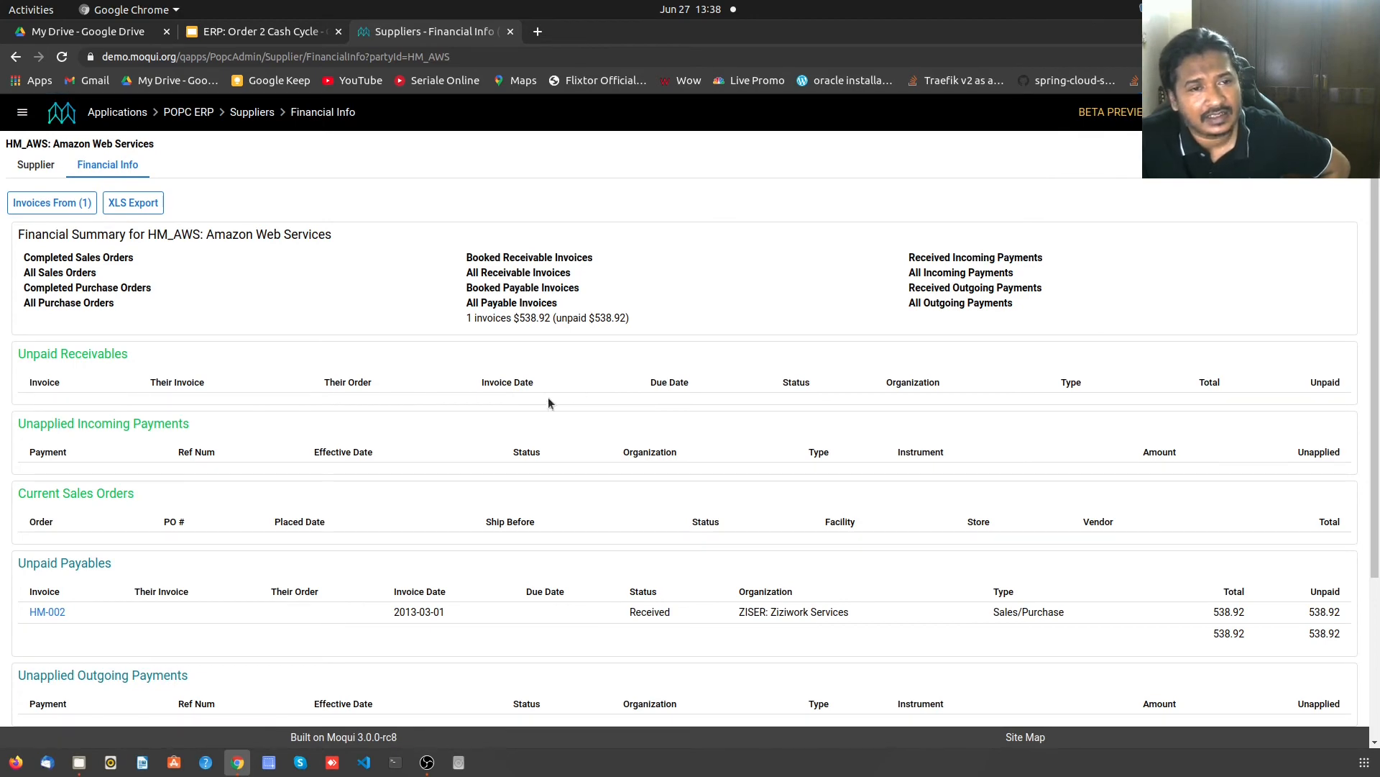
{"action": "scroll", "coordinate": [581, 589], "scroll_direction": "down", "scroll_amount": 6}
{"action": "scroll", "coordinate": [581, 589], "scroll_direction": "up", "scroll_amount": 2}
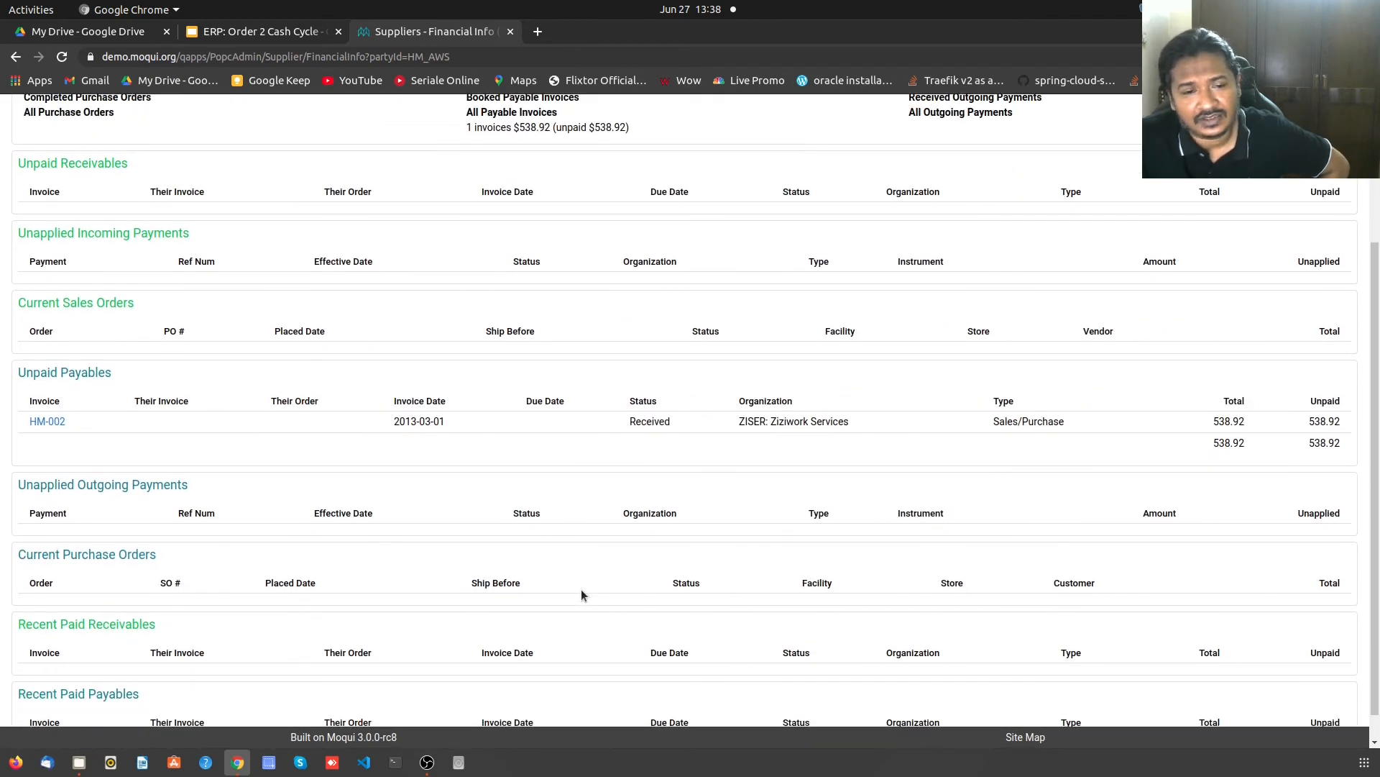
{"action": "scroll", "coordinate": [581, 588], "scroll_direction": "up", "scroll_amount": 4}
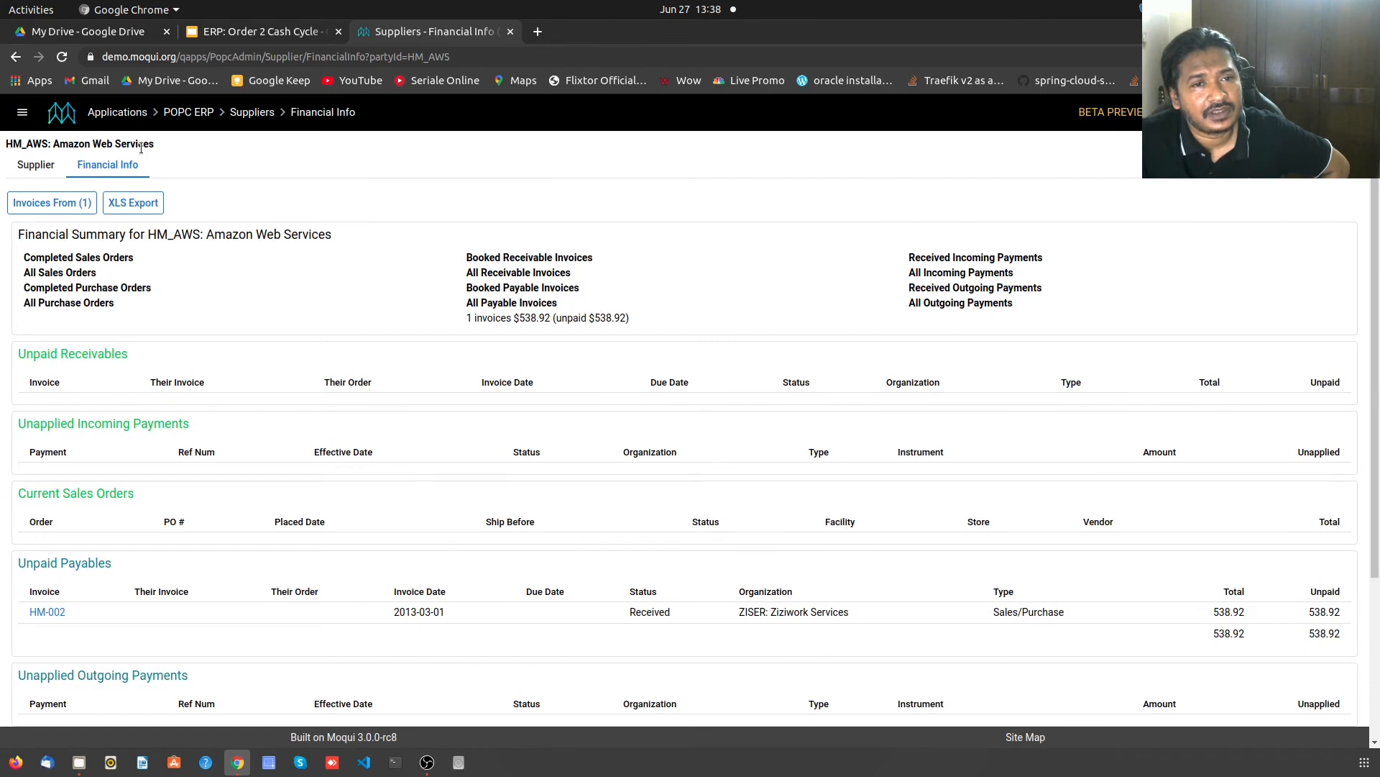
{"action": "left_click", "coordinate": [199, 115]}
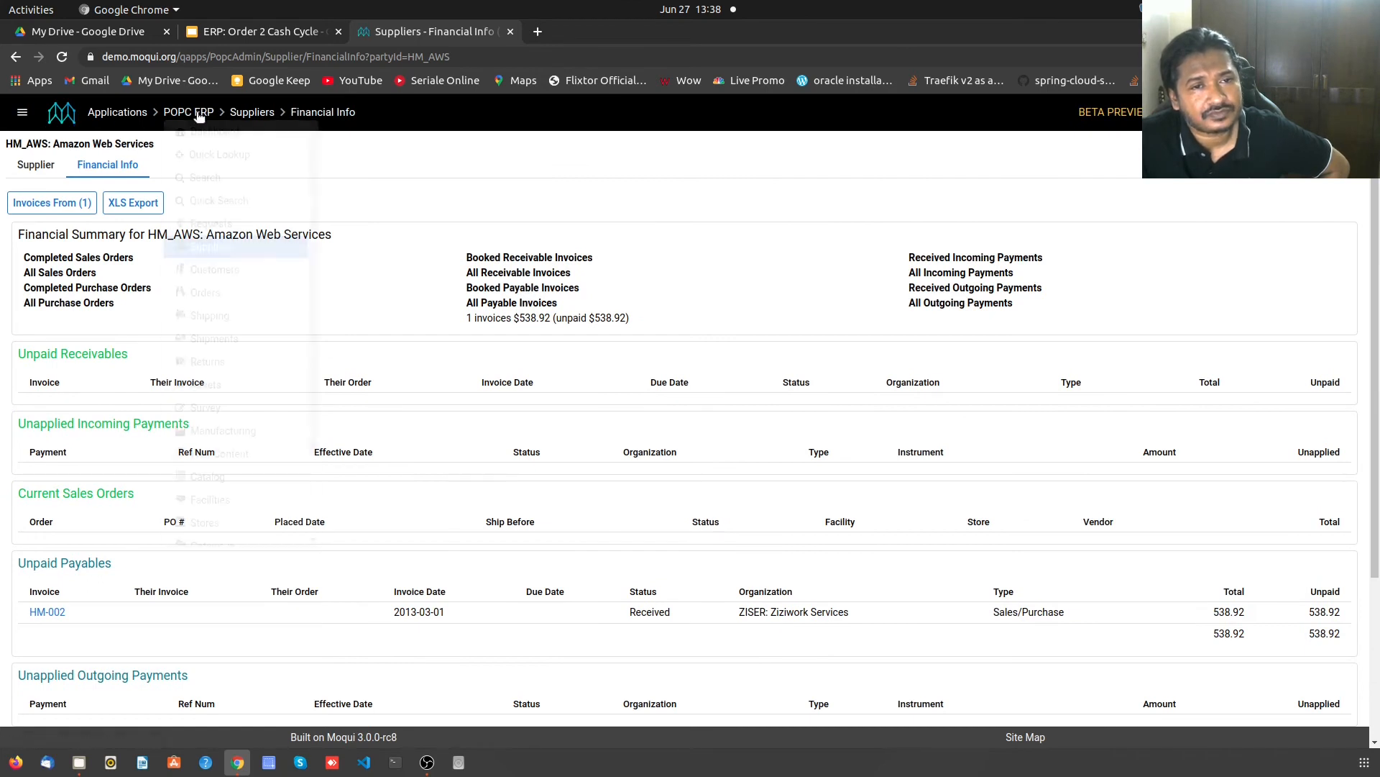
{"action": "left_click", "coordinate": [214, 132]}
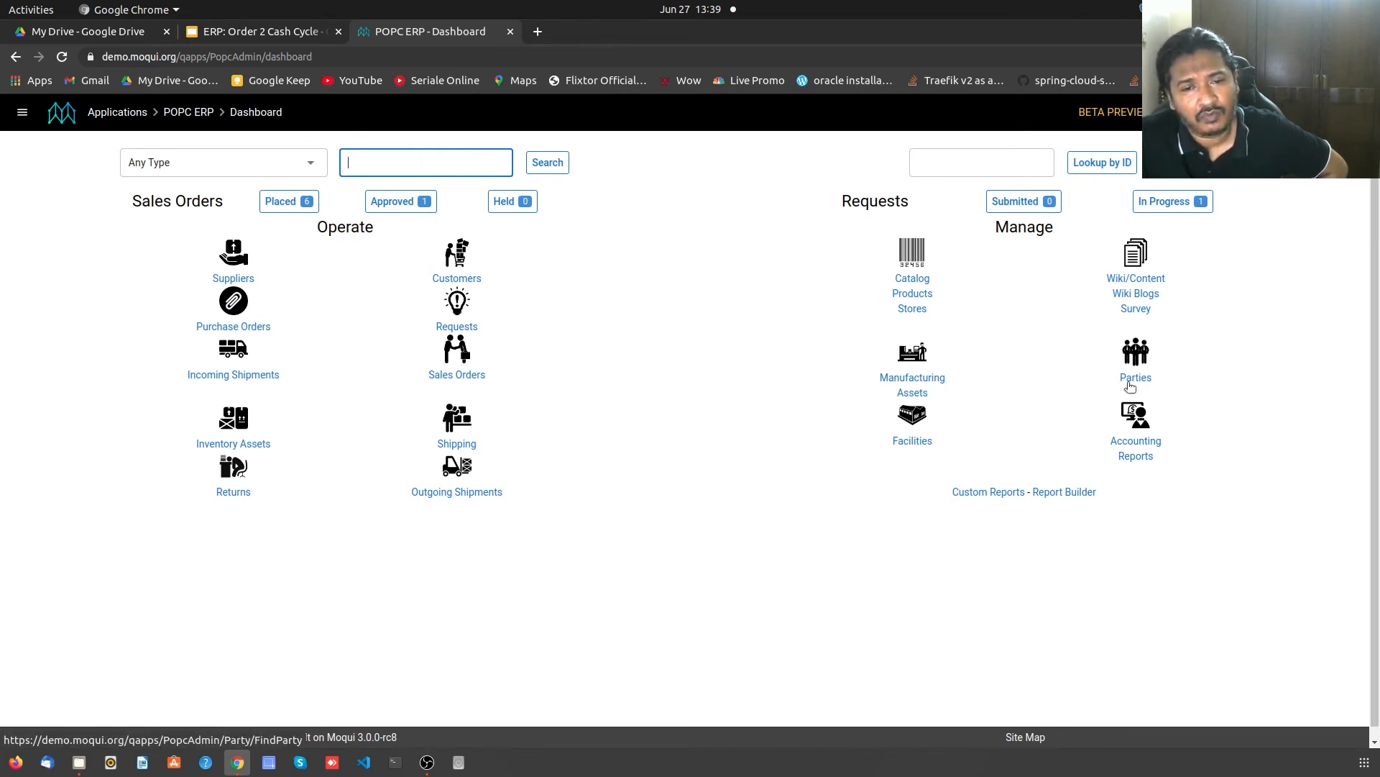
- Open Catalog > Products and scroll through the list of all 46 products
{"action": "left_click", "coordinate": [913, 280]}
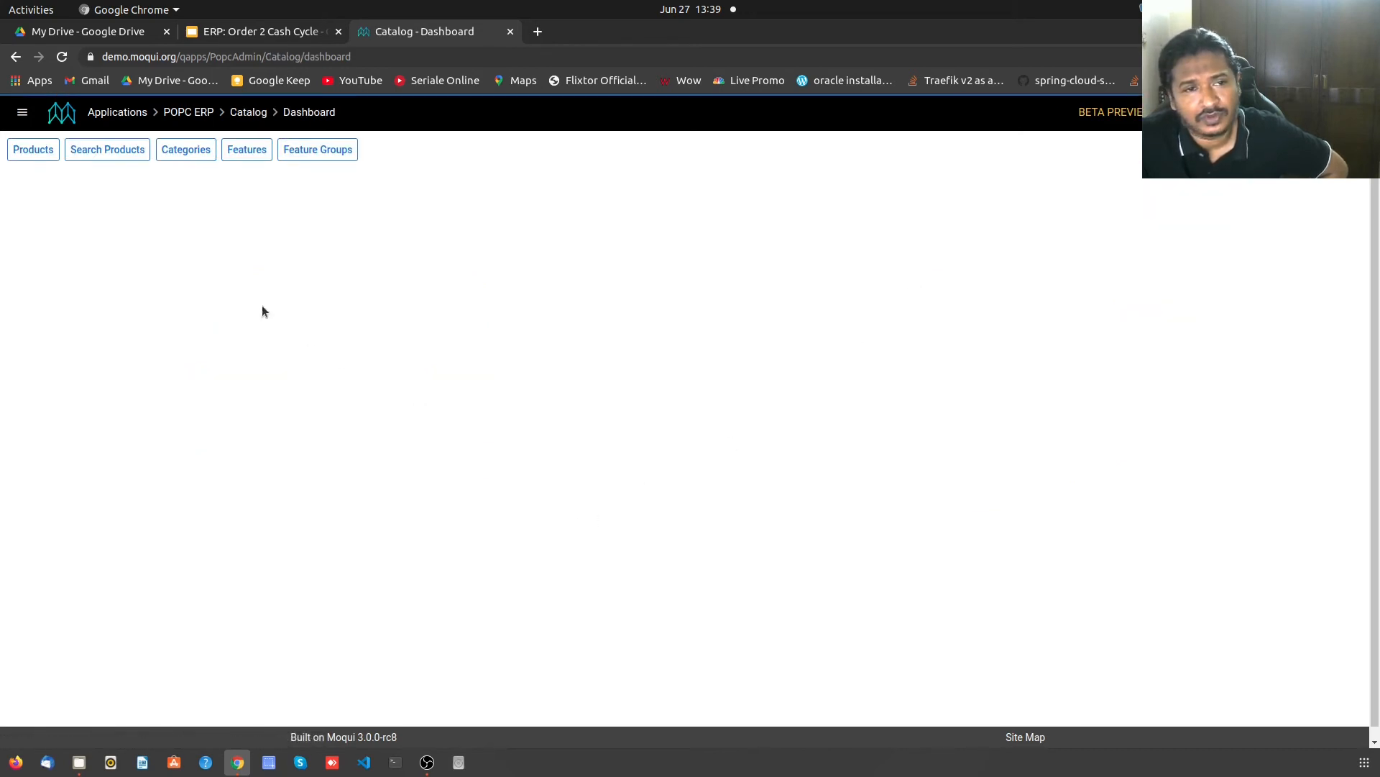
{"action": "left_click", "coordinate": [38, 160]}
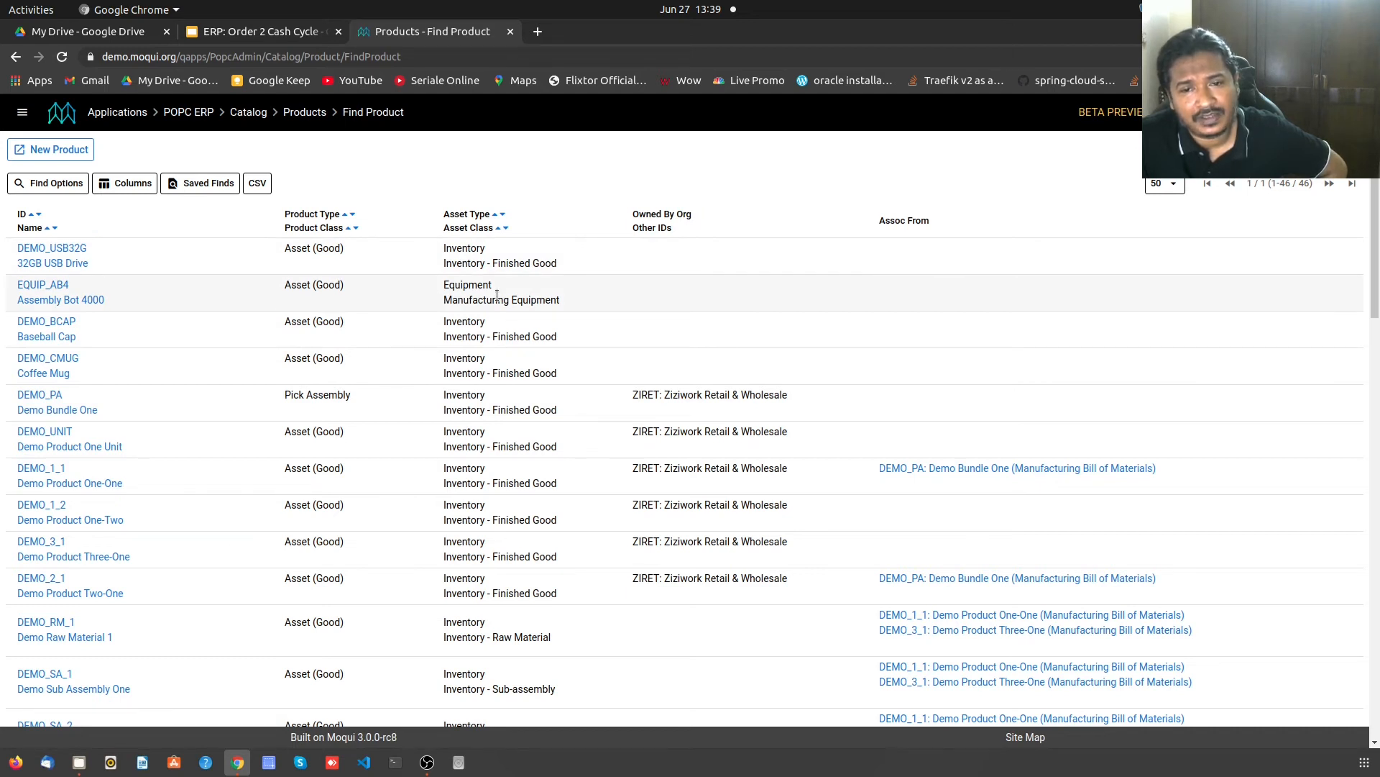
{"action": "scroll", "coordinate": [497, 296], "scroll_direction": "down", "scroll_amount": 5}
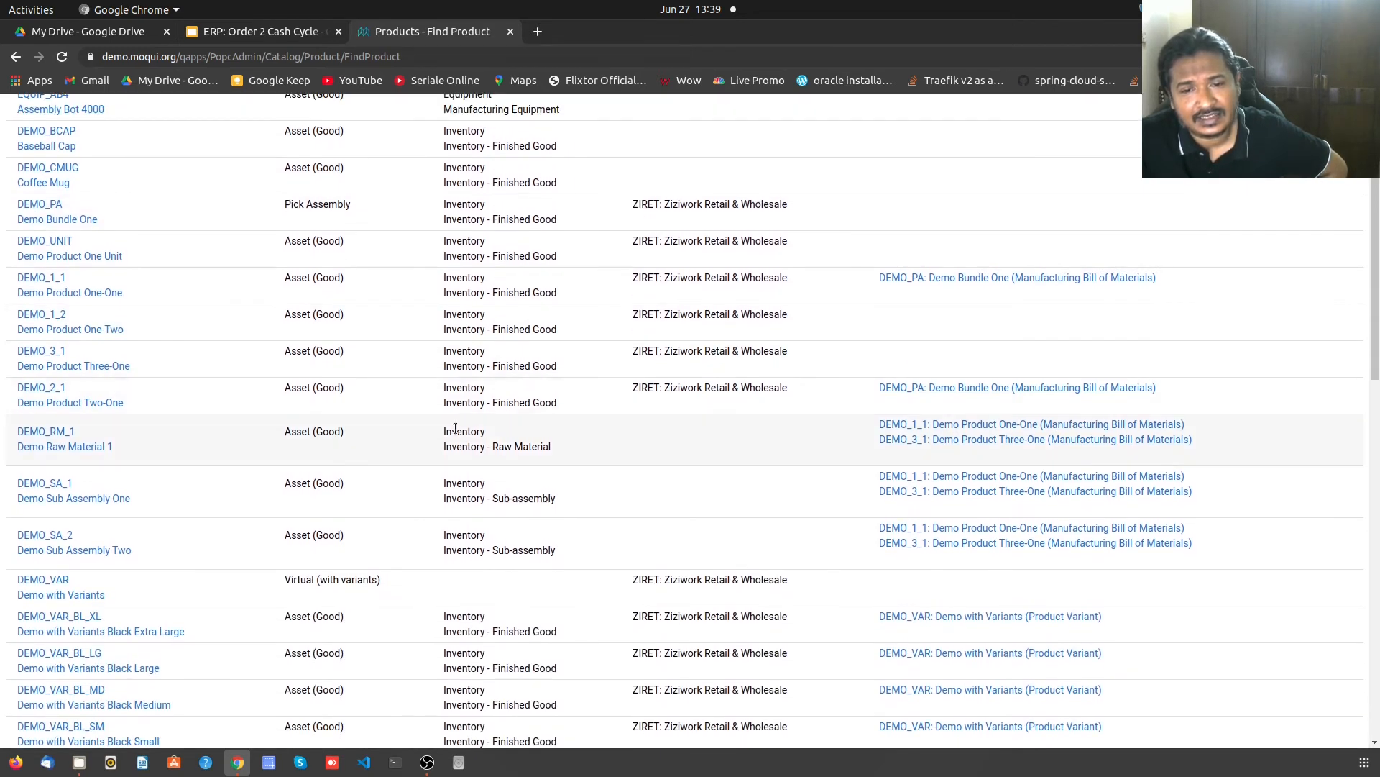
{"action": "scroll", "coordinate": [563, 432], "scroll_direction": "down", "scroll_amount": 10}
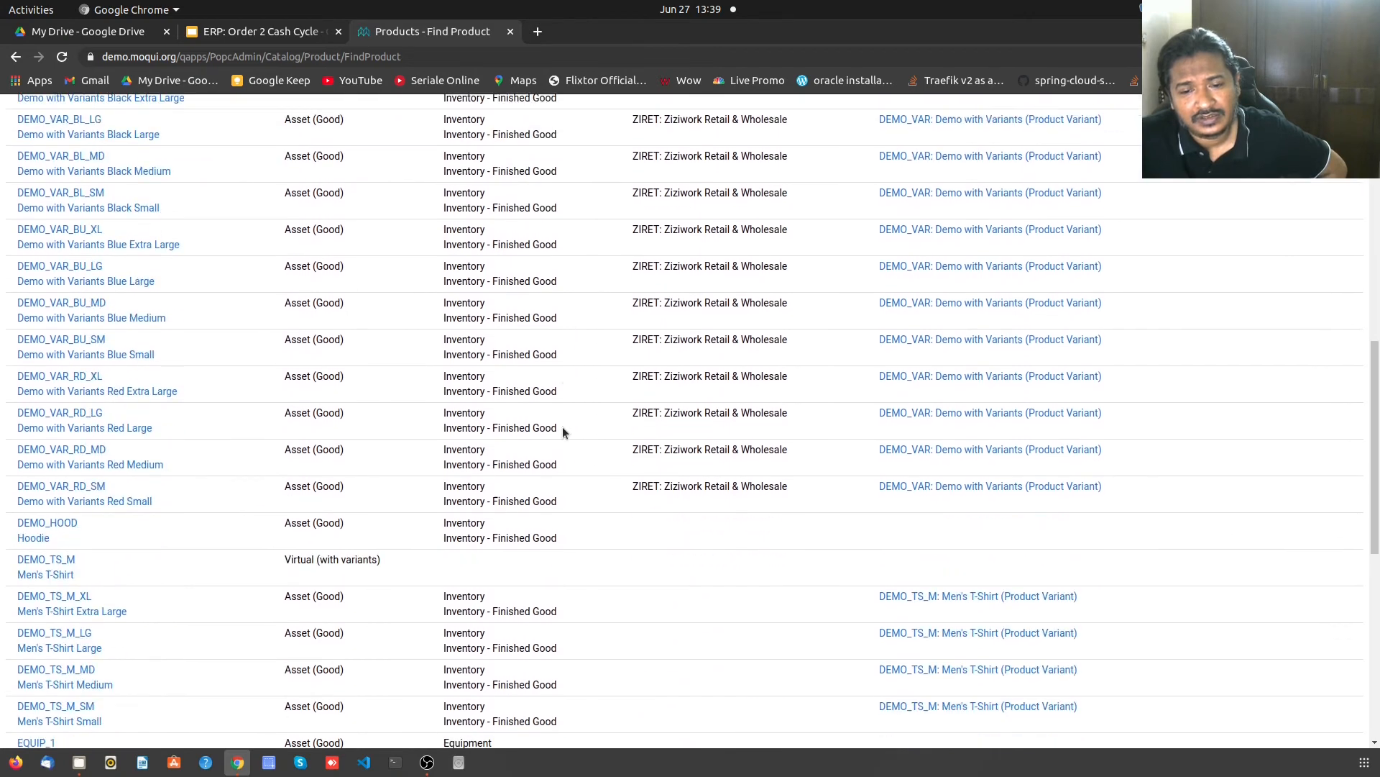
{"action": "scroll", "coordinate": [563, 431], "scroll_direction": "down", "scroll_amount": 5}
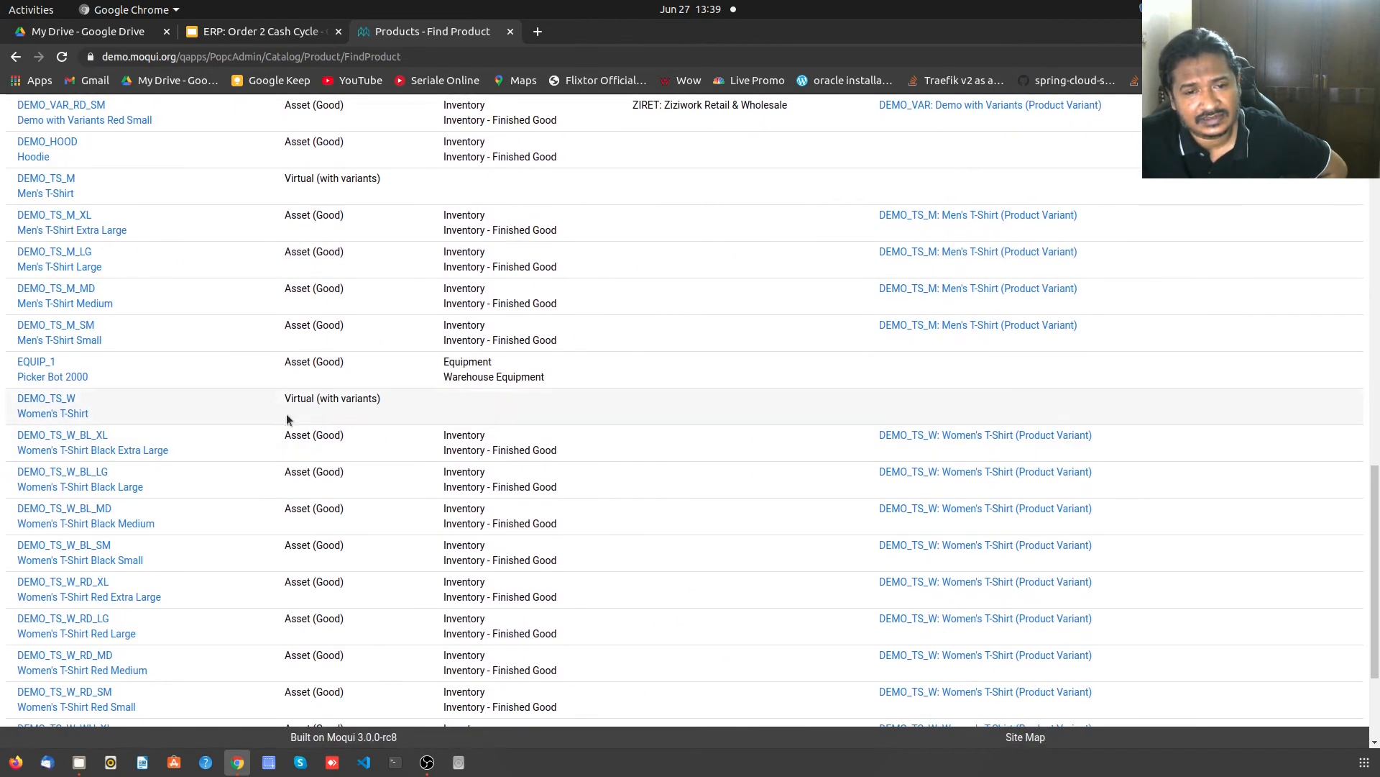
{"action": "scroll", "coordinate": [419, 430], "scroll_direction": "down", "scroll_amount": 5}
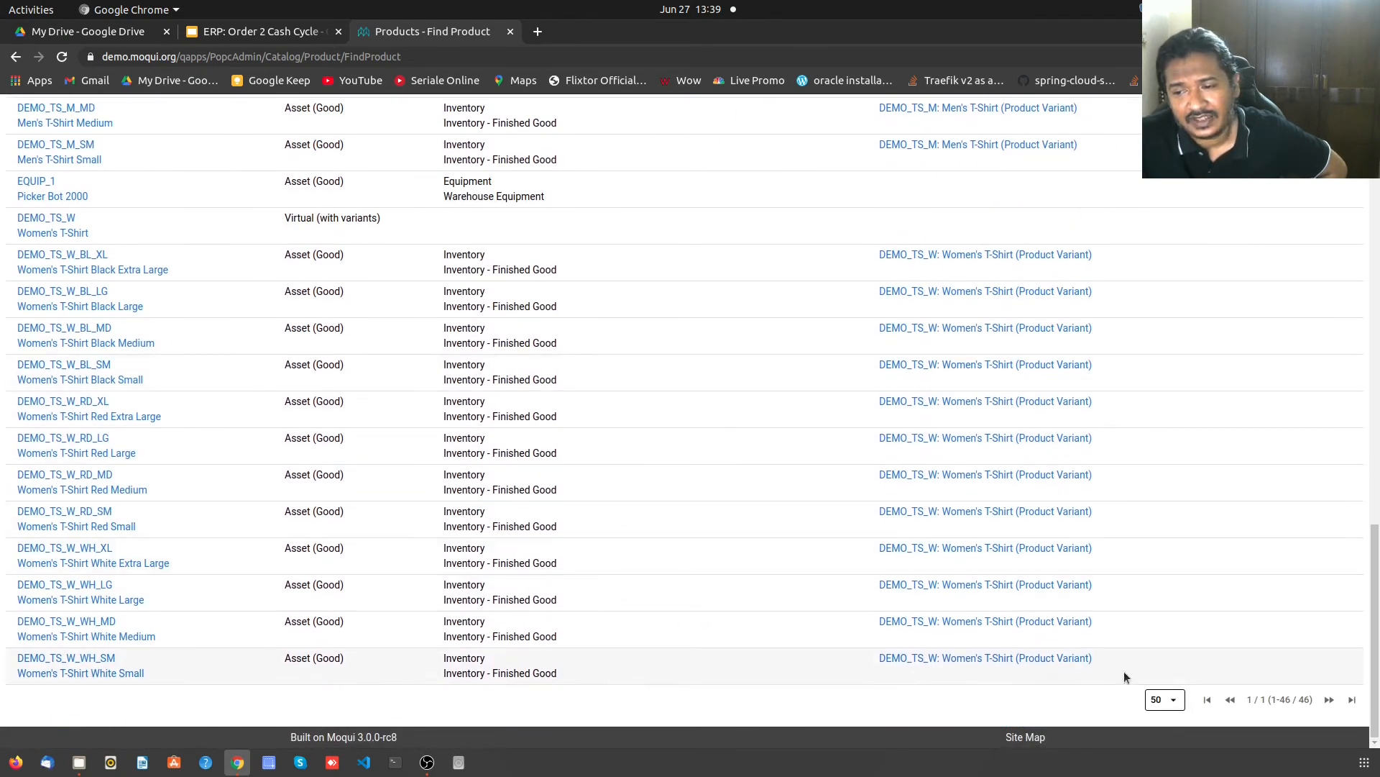
{"action": "scroll", "coordinate": [726, 284], "scroll_direction": "up", "scroll_amount": 15}
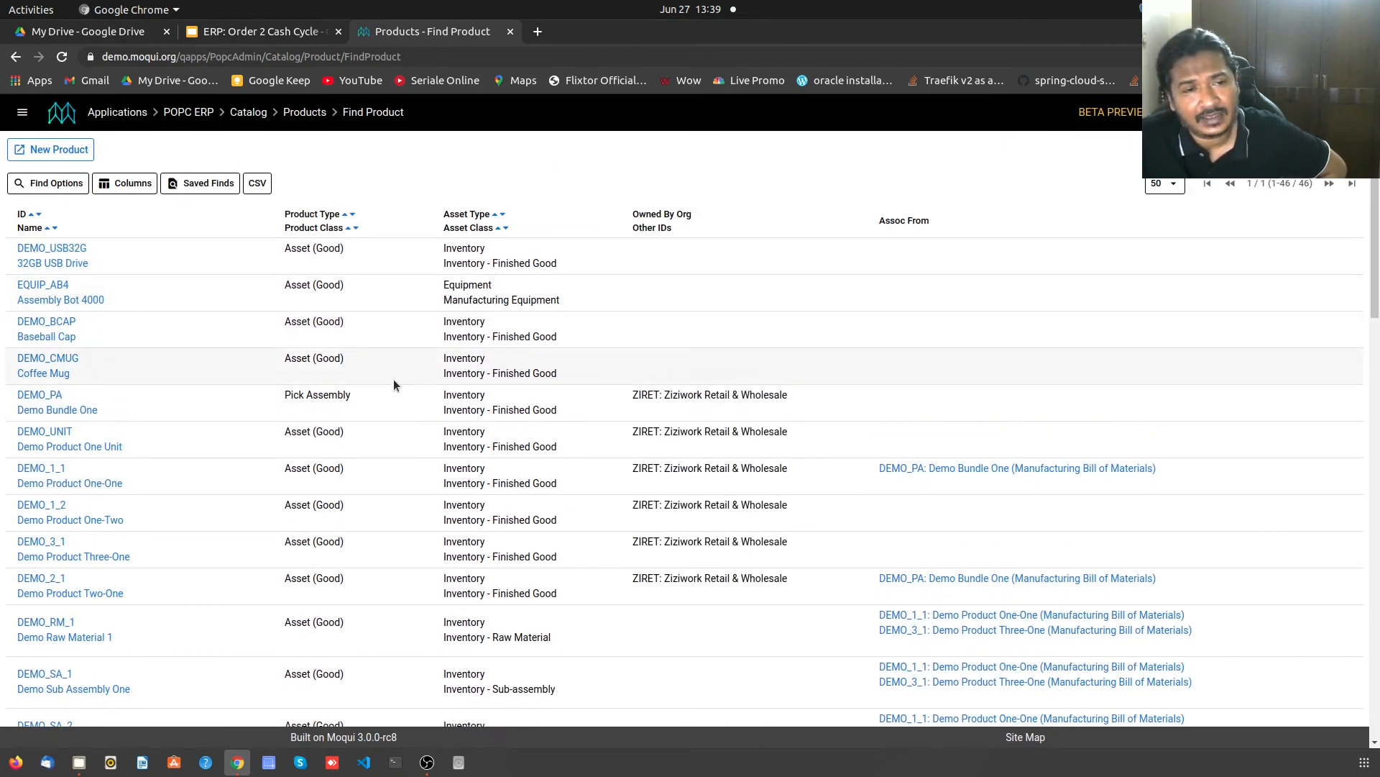
- Open the Assembly Bot 4000 (EQUIP_AB4) record and review Asset Type options, keeping Equipment
{"action": "left_click", "coordinate": [61, 286]}
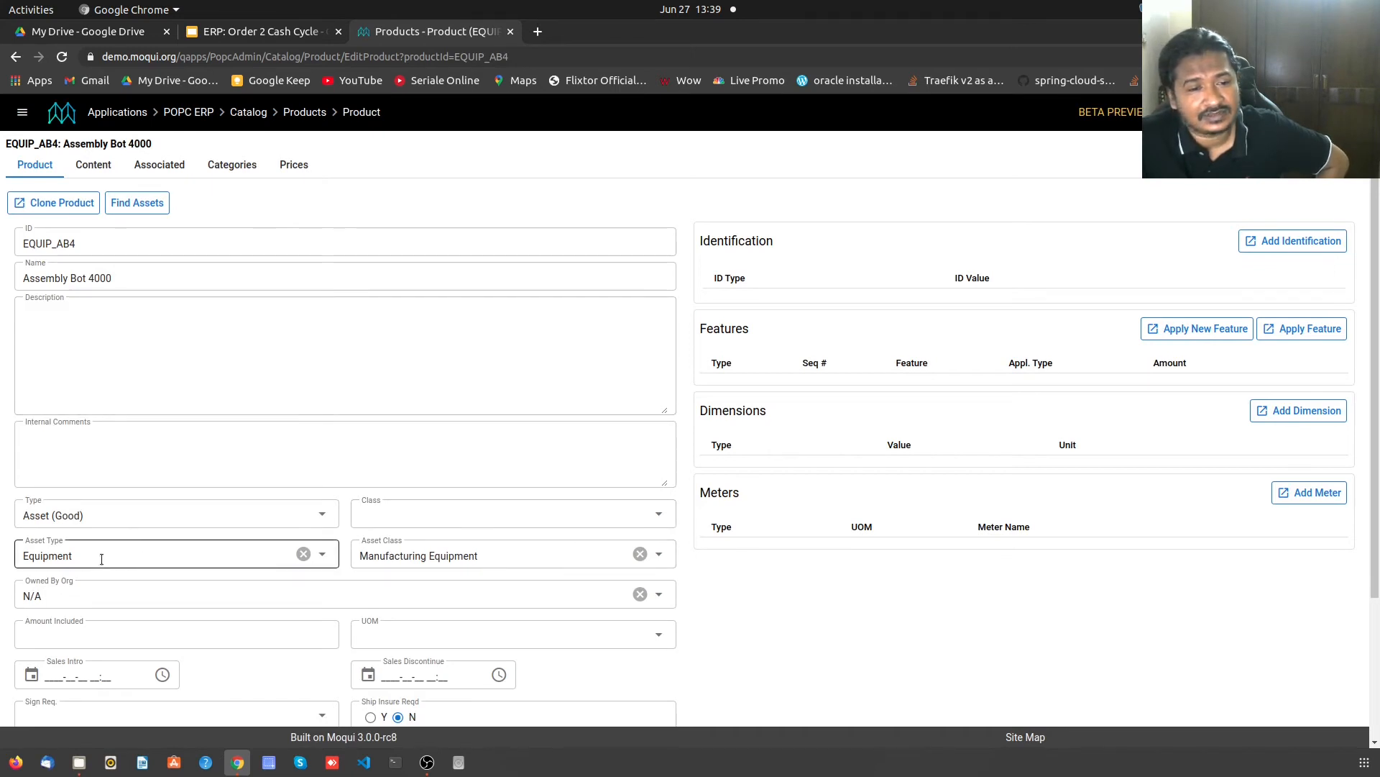
{"action": "scroll", "coordinate": [347, 495], "scroll_direction": "down", "scroll_amount": 2}
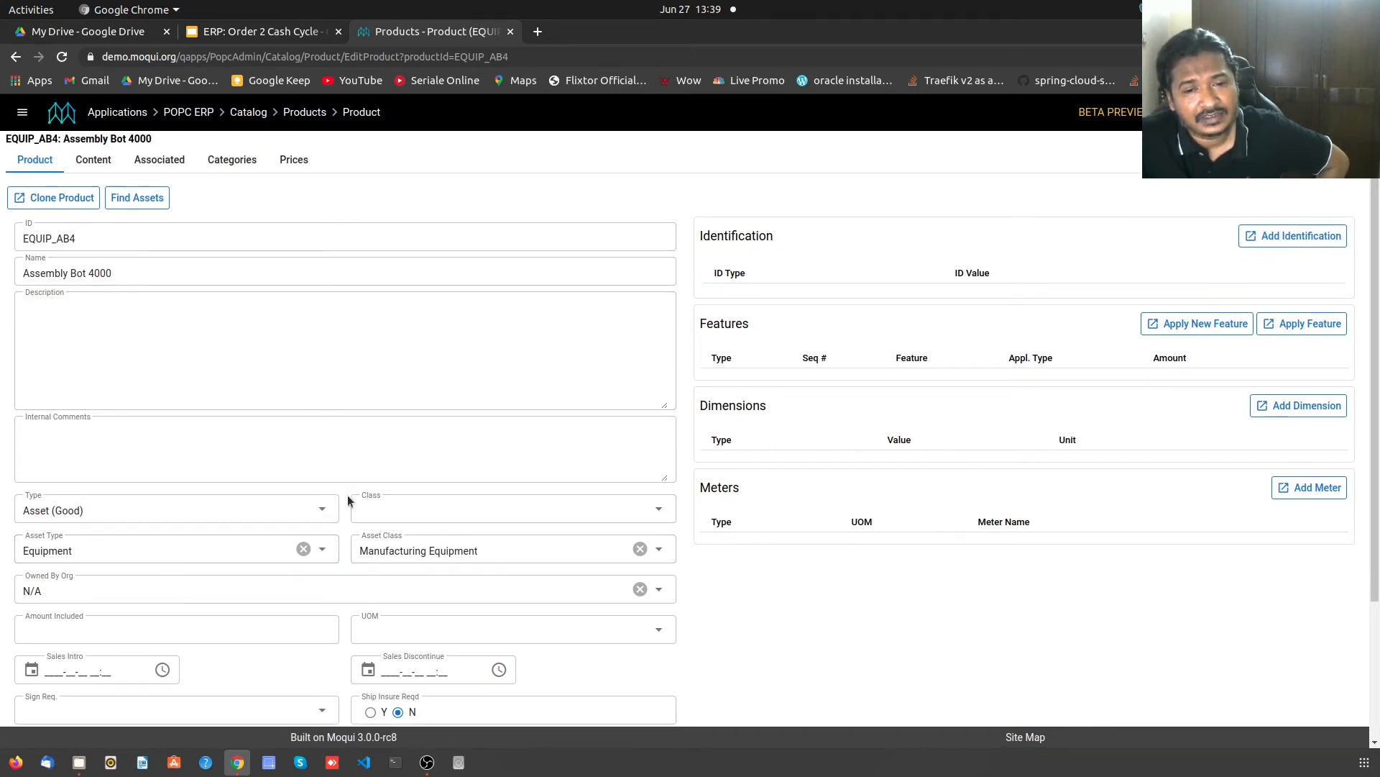
{"action": "left_click", "coordinate": [233, 480]}
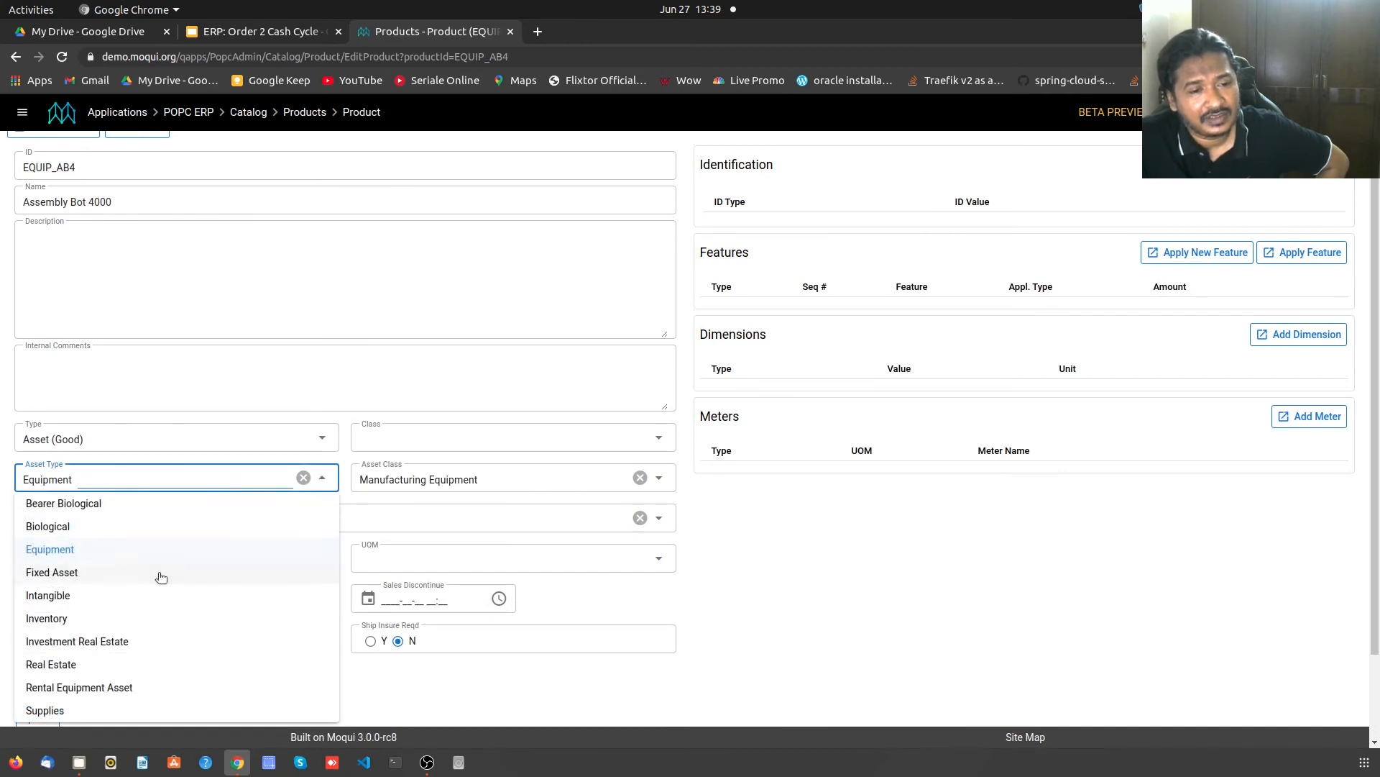
{"action": "scroll", "coordinate": [160, 562], "scroll_direction": "down", "scroll_amount": 2}
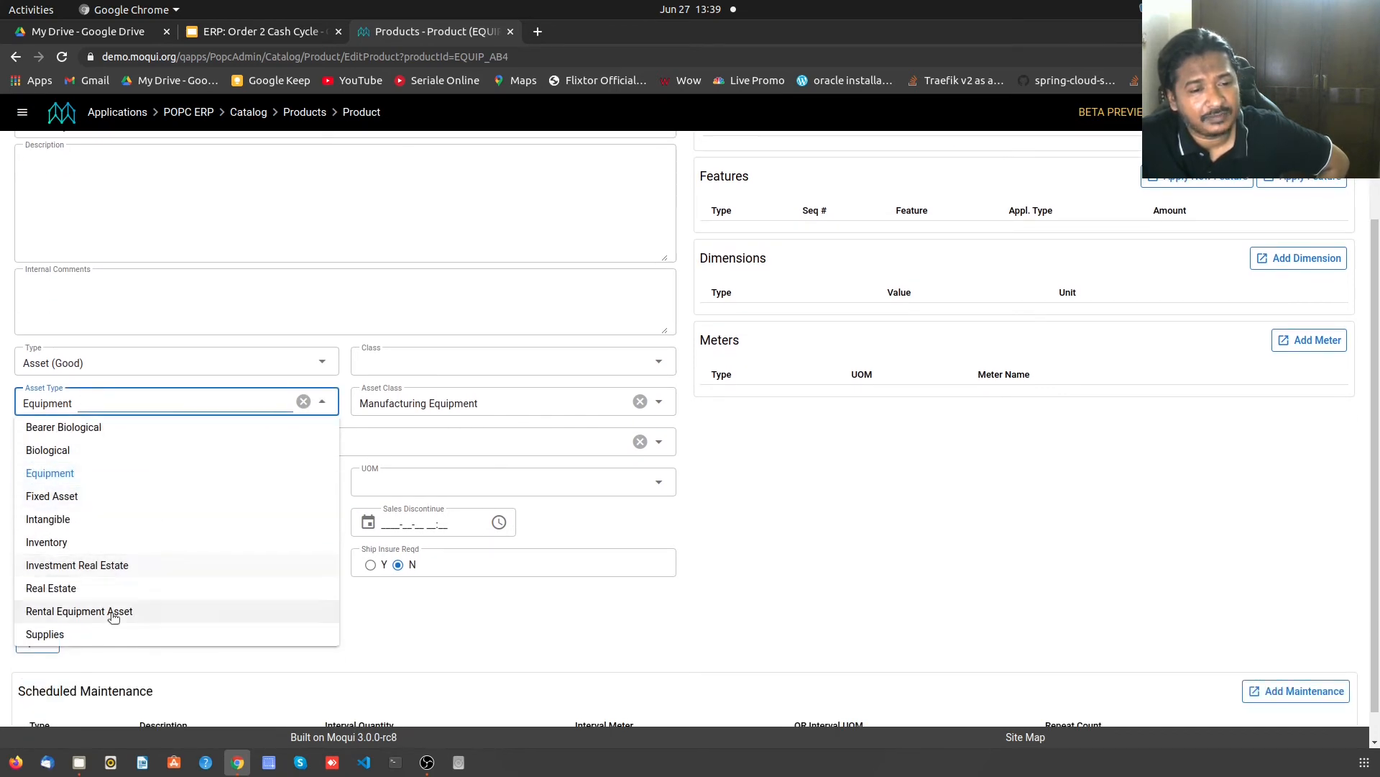
{"action": "left_click", "coordinate": [433, 442]}
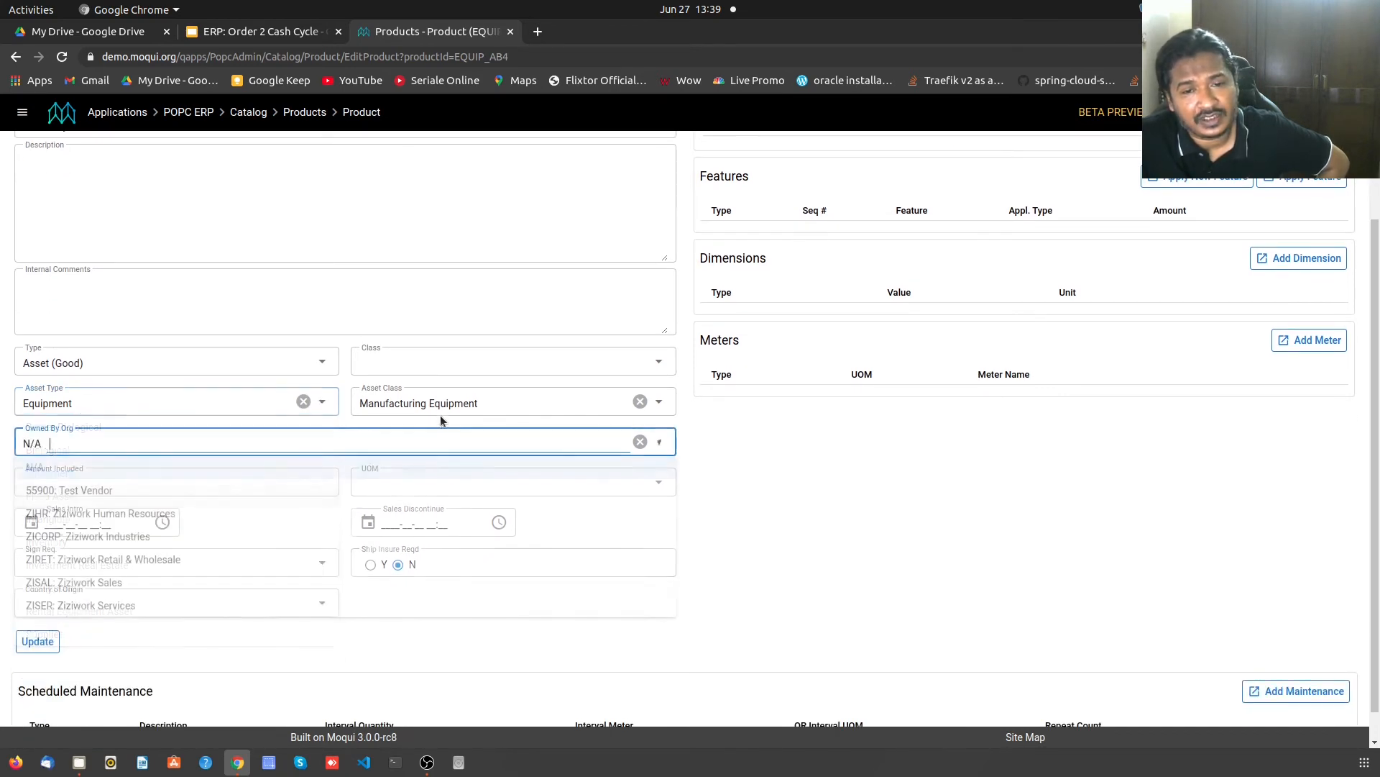
- Review the Asset Class options, leaving it at Manufacturing Equipment
{"action": "left_click", "coordinate": [441, 400]}
{"action": "scroll", "coordinate": [494, 554], "scroll_direction": "down", "scroll_amount": 1}
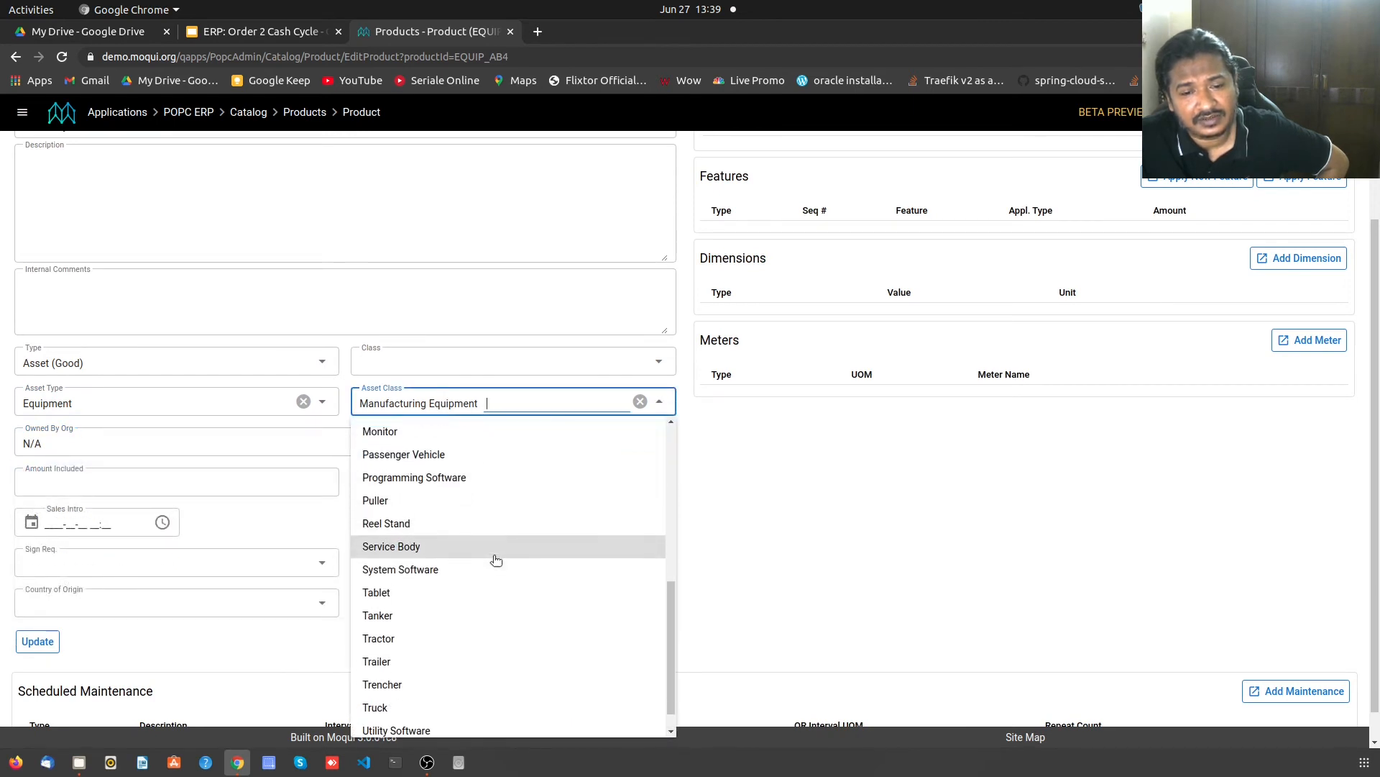
{"action": "scroll", "coordinate": [484, 647], "scroll_direction": "up", "scroll_amount": 1}
{"action": "scroll", "coordinate": [480, 625], "scroll_direction": "up", "scroll_amount": 4}
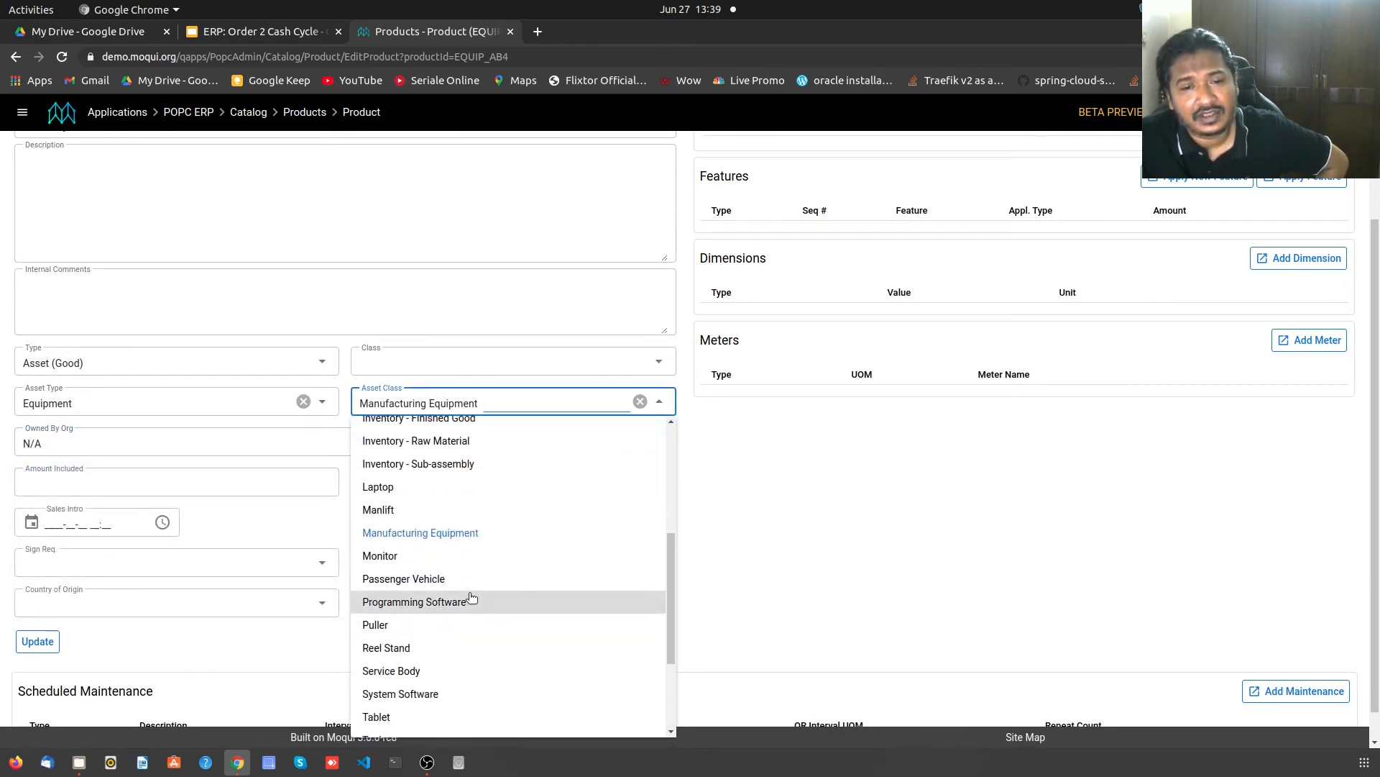
{"action": "scroll", "coordinate": [468, 597], "scroll_direction": "down", "scroll_amount": 1}
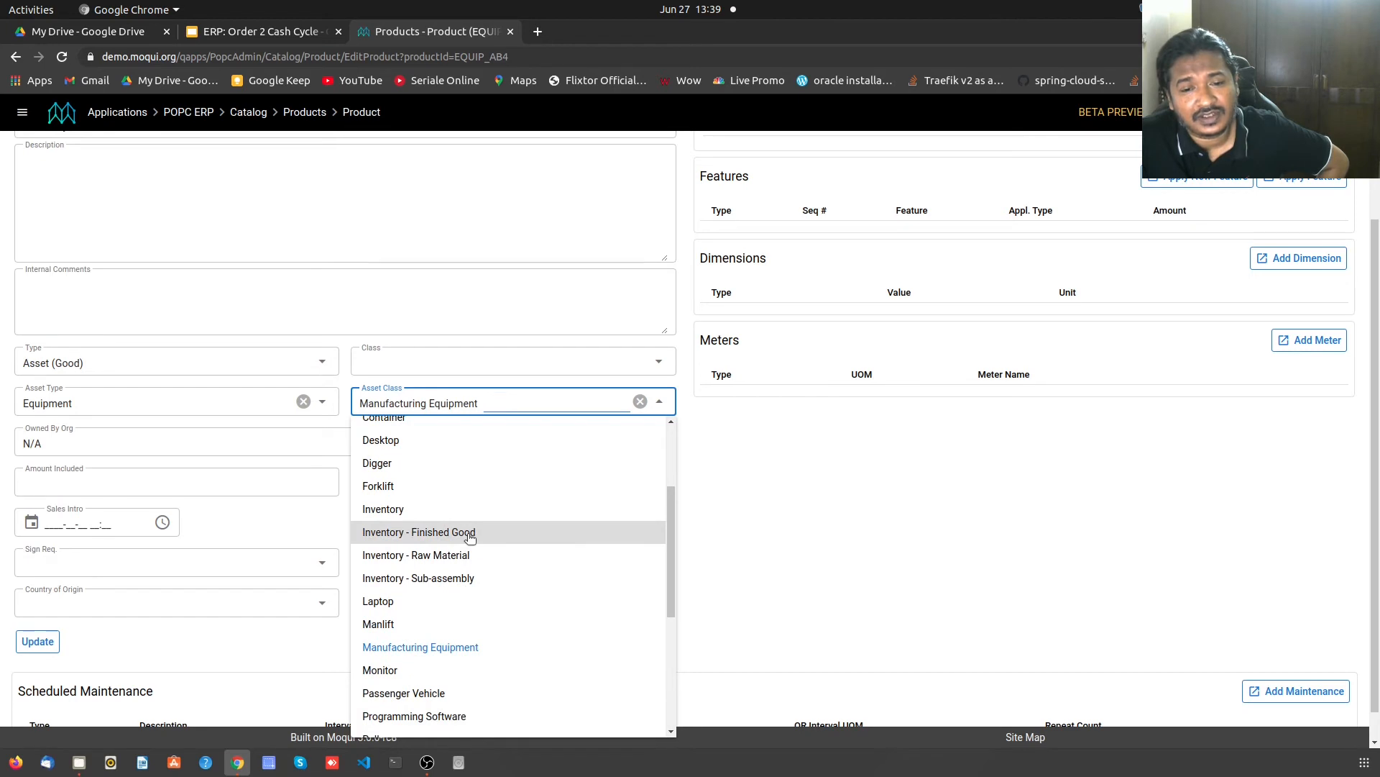
{"action": "scroll", "coordinate": [469, 537], "scroll_direction": "up", "scroll_amount": 5}
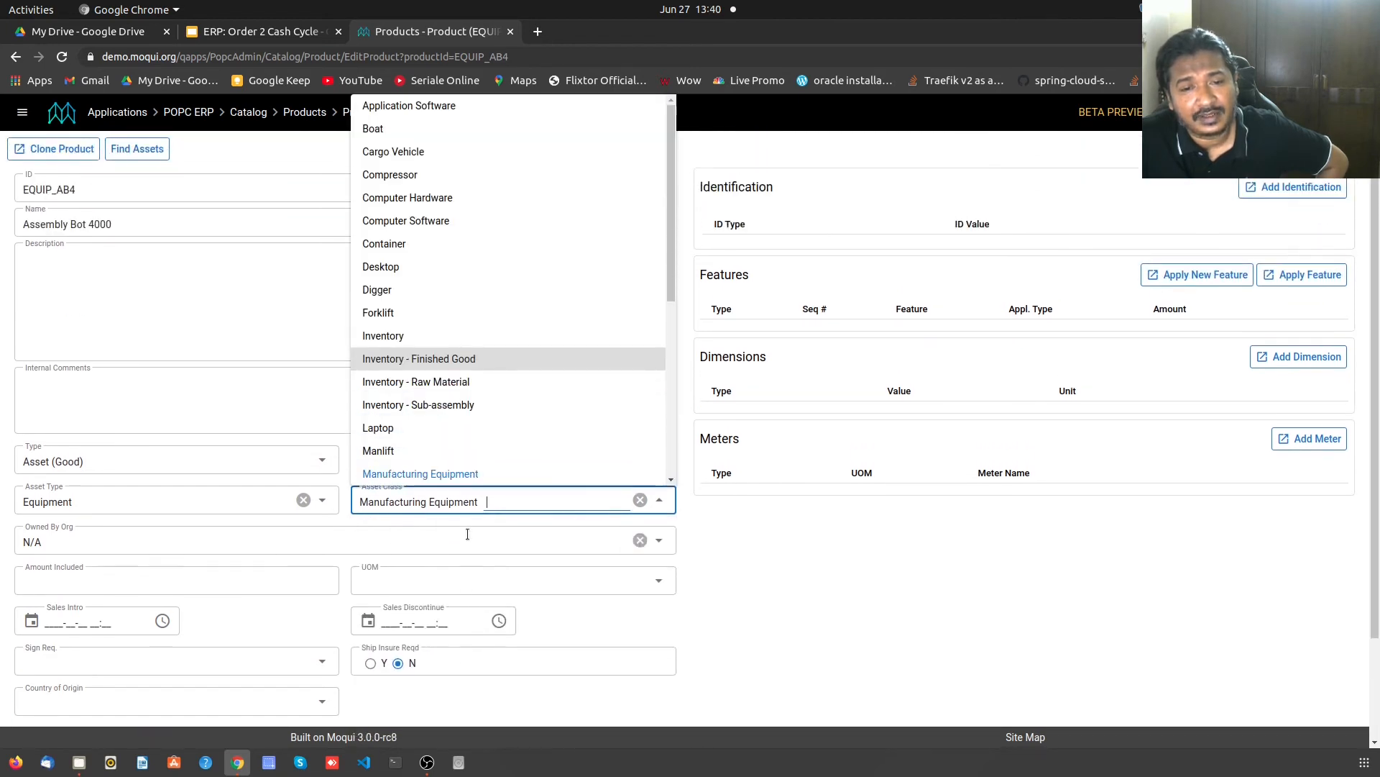
{"action": "left_click", "coordinate": [800, 571]}
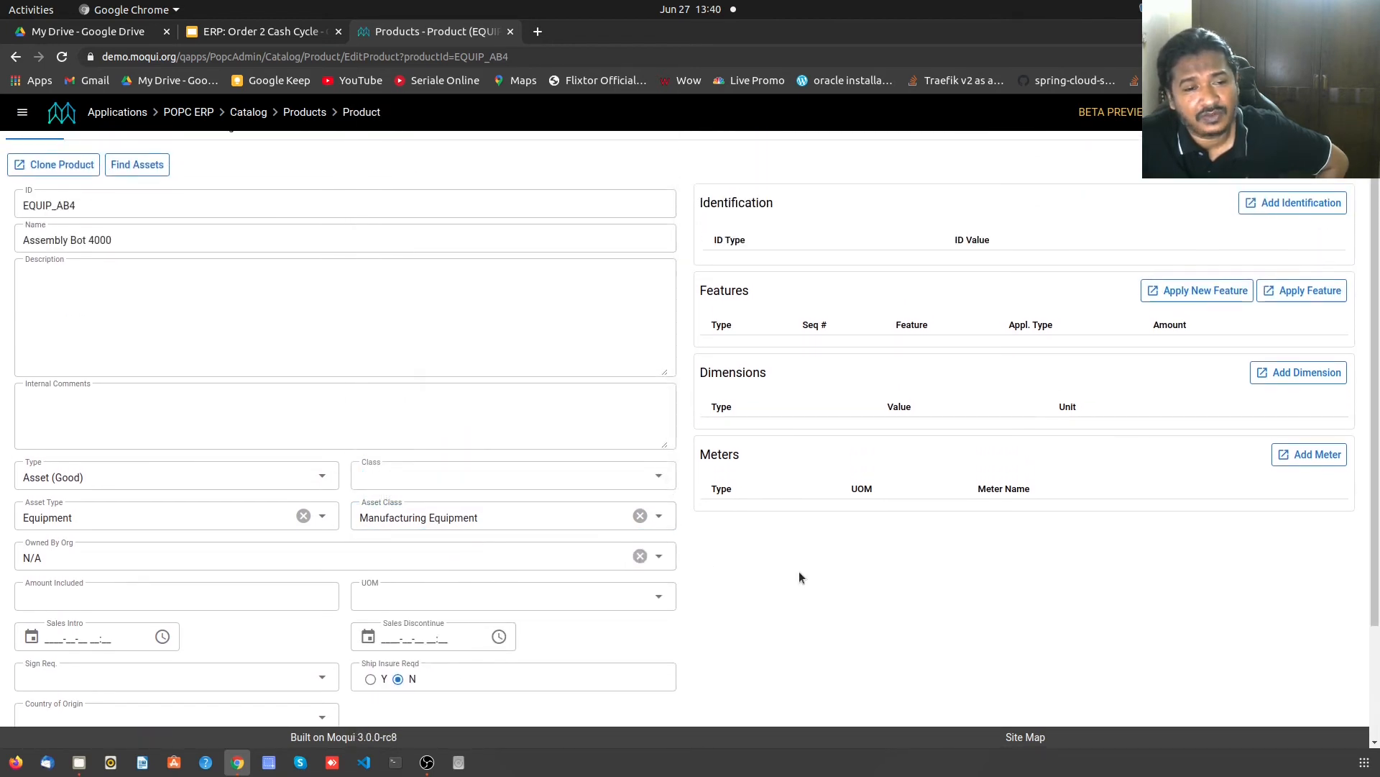
{"action": "scroll", "coordinate": [290, 575], "scroll_direction": "down", "scroll_amount": 1}
{"action": "scroll", "coordinate": [291, 575], "scroll_direction": "down", "scroll_amount": 1}
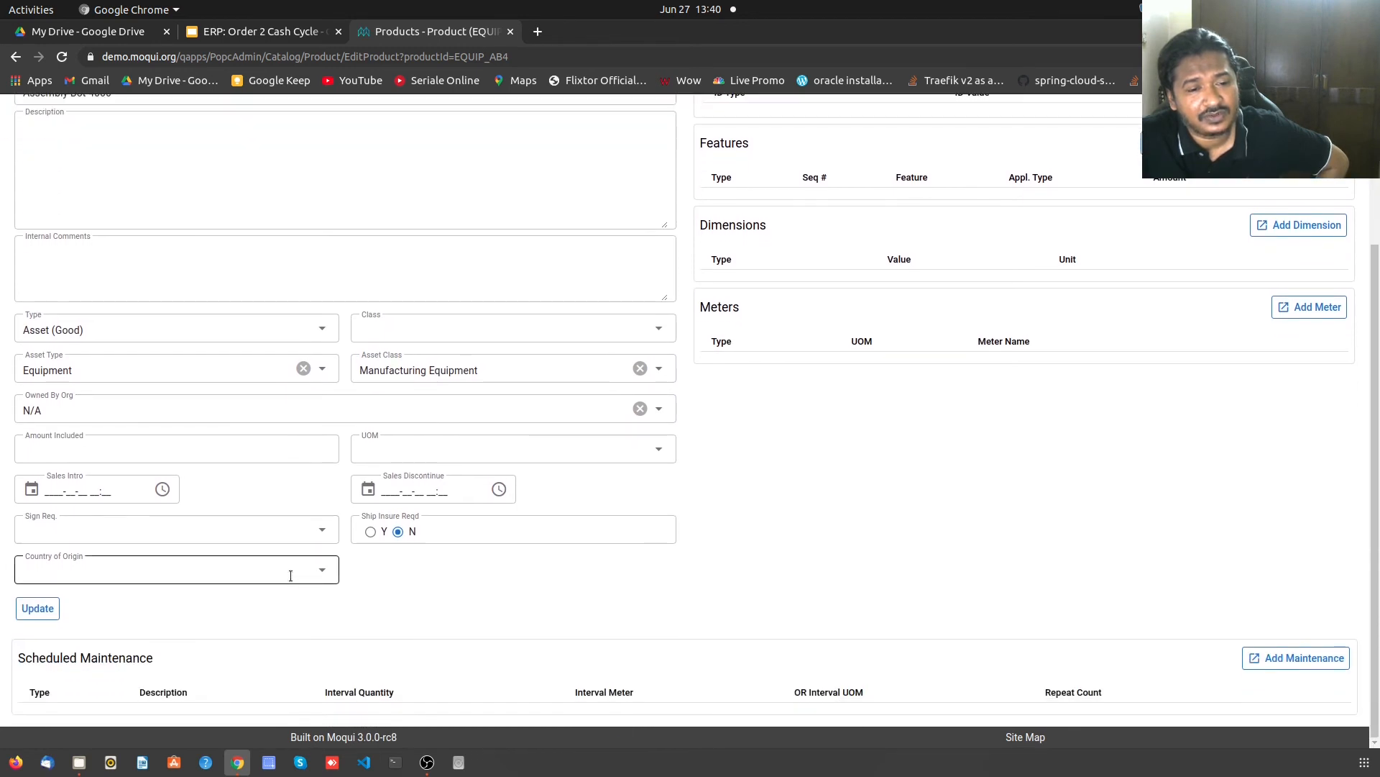
{"action": "scroll", "coordinate": [290, 576], "scroll_direction": "up", "scroll_amount": 3}
{"action": "scroll", "coordinate": [290, 576], "scroll_direction": "down", "scroll_amount": 3}
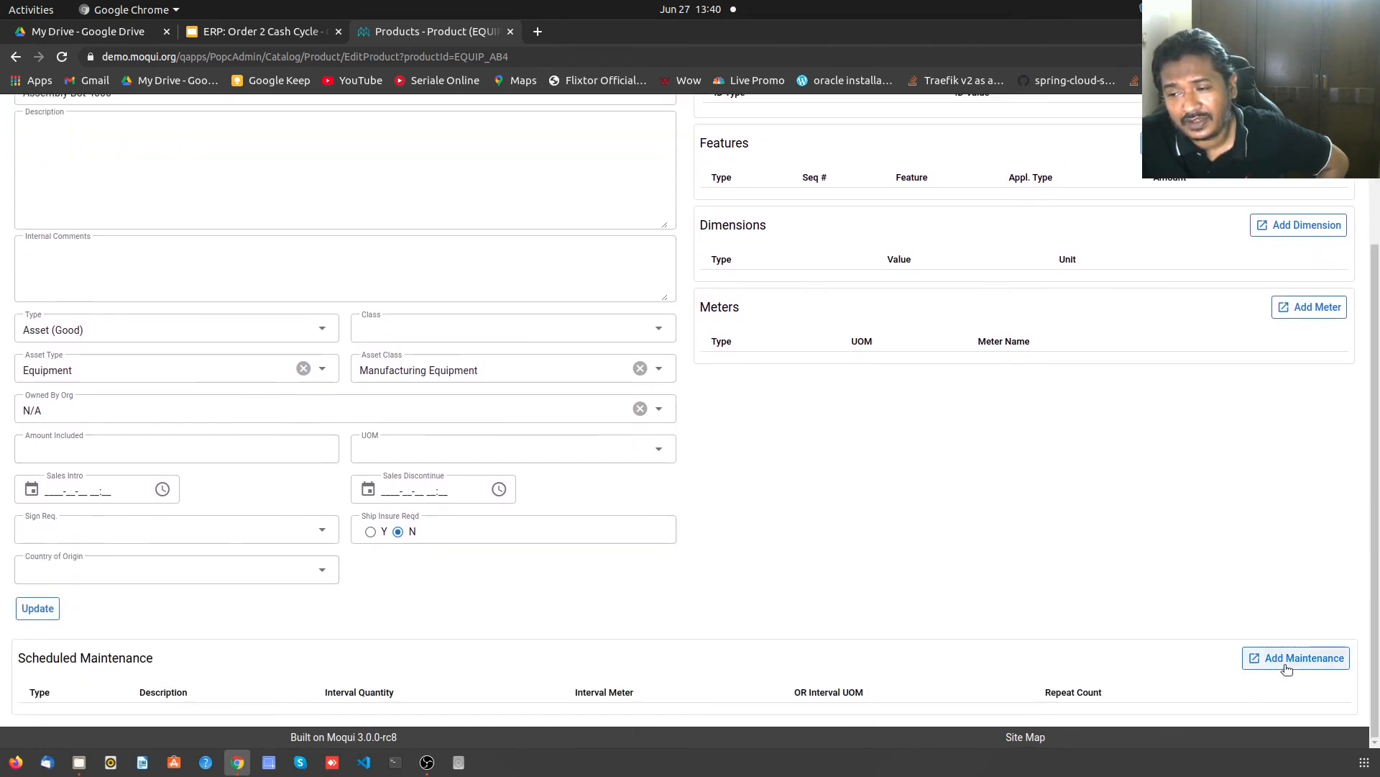
{"action": "scroll", "coordinate": [971, 625], "scroll_direction": "up", "scroll_amount": 3}
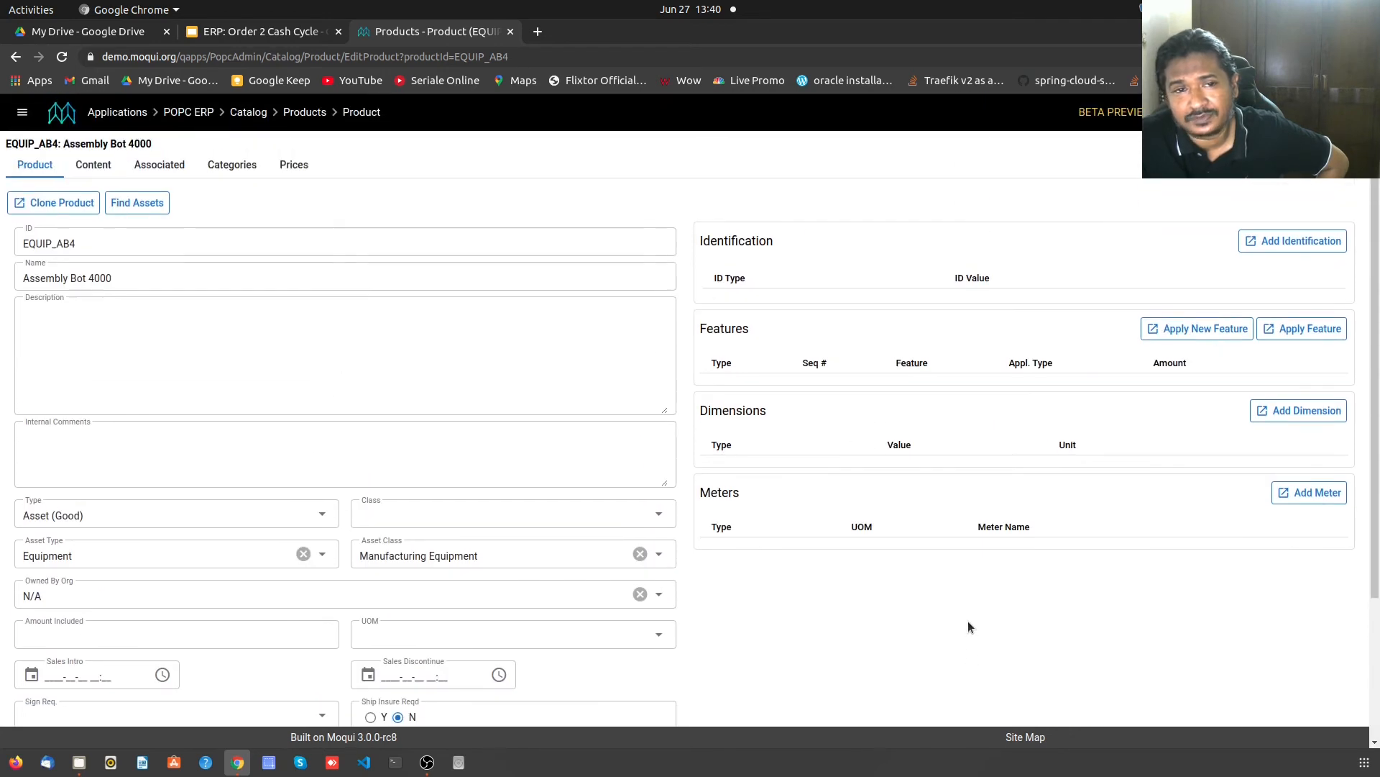
- Browse Assembly Bot 4000's Categories, Assoc and Content tabs, discarding a draft Manufacturing Bill of Materials association
{"action": "left_click", "coordinate": [223, 170]}
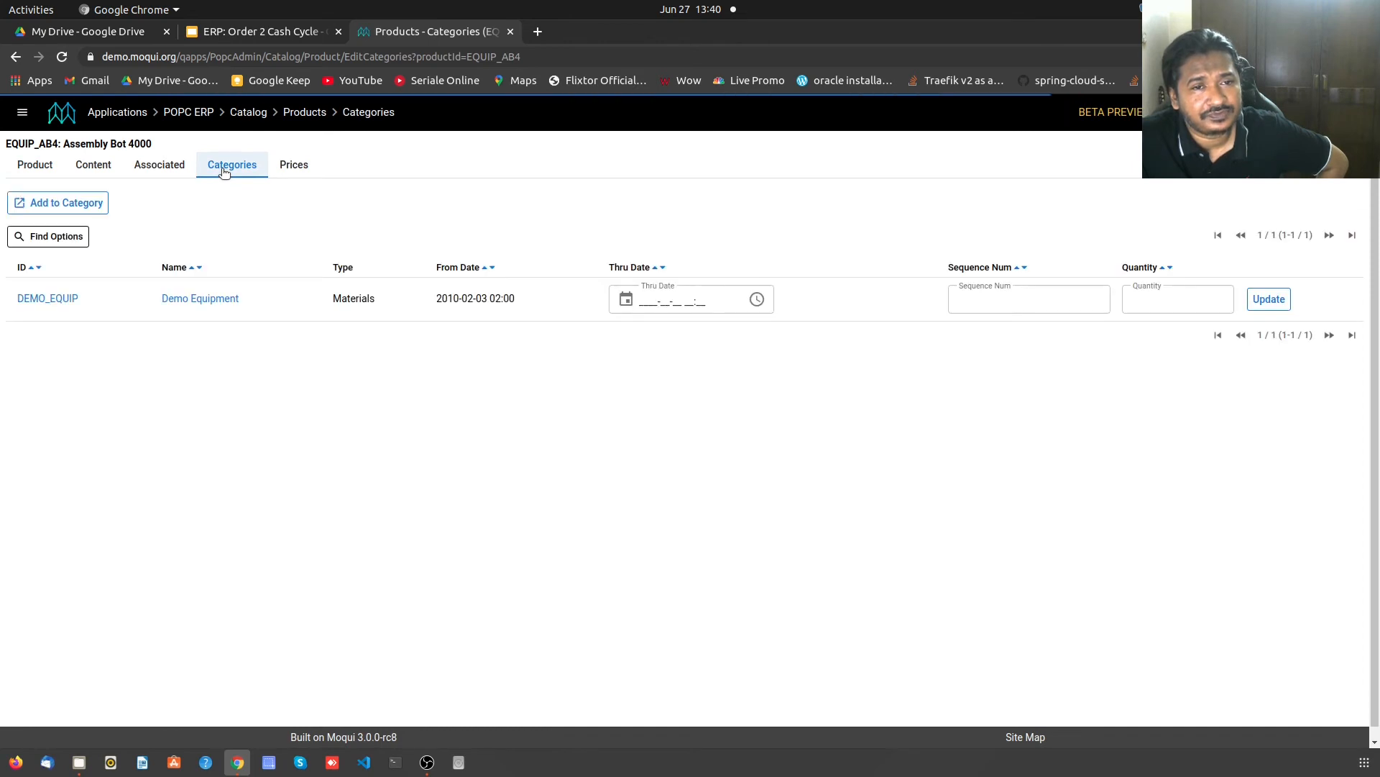
{"action": "left_click", "coordinate": [155, 175]}
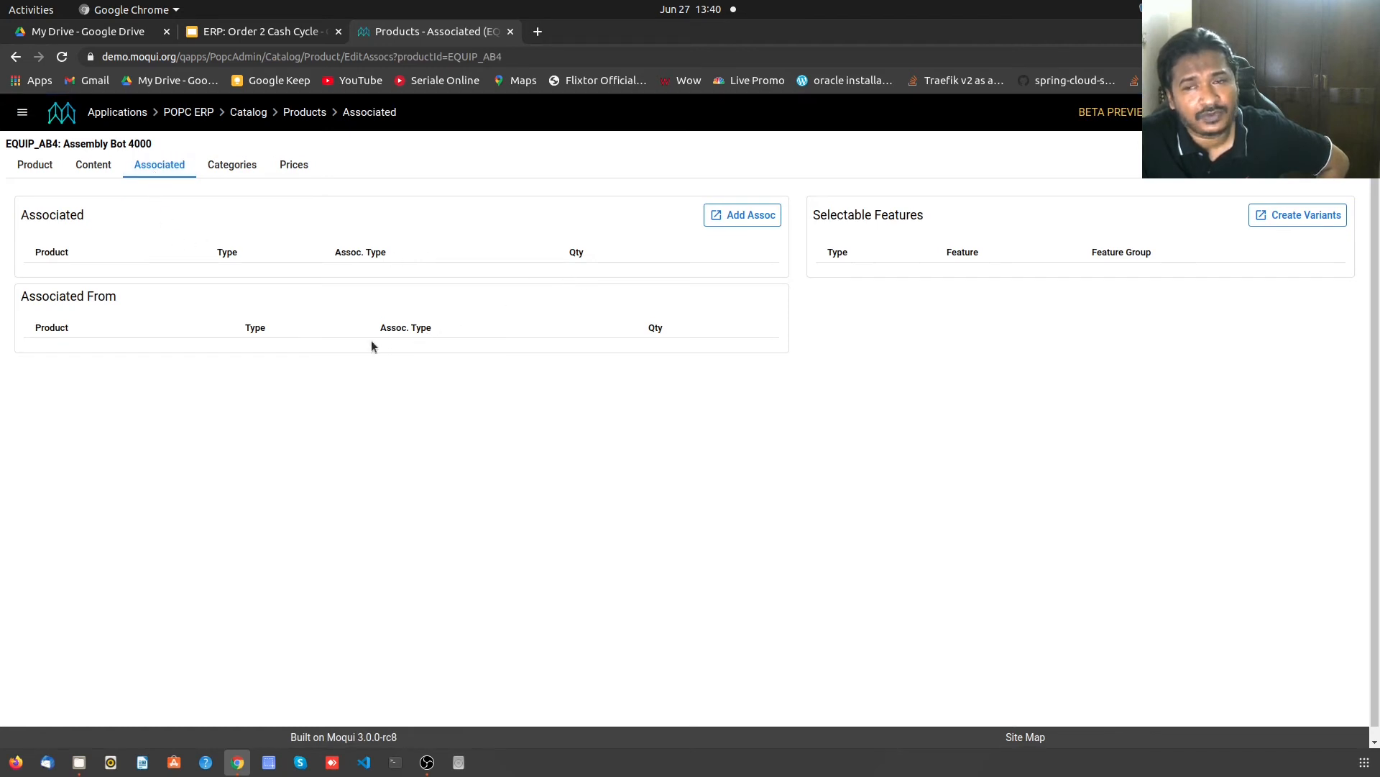
{"action": "left_click", "coordinate": [742, 215]}
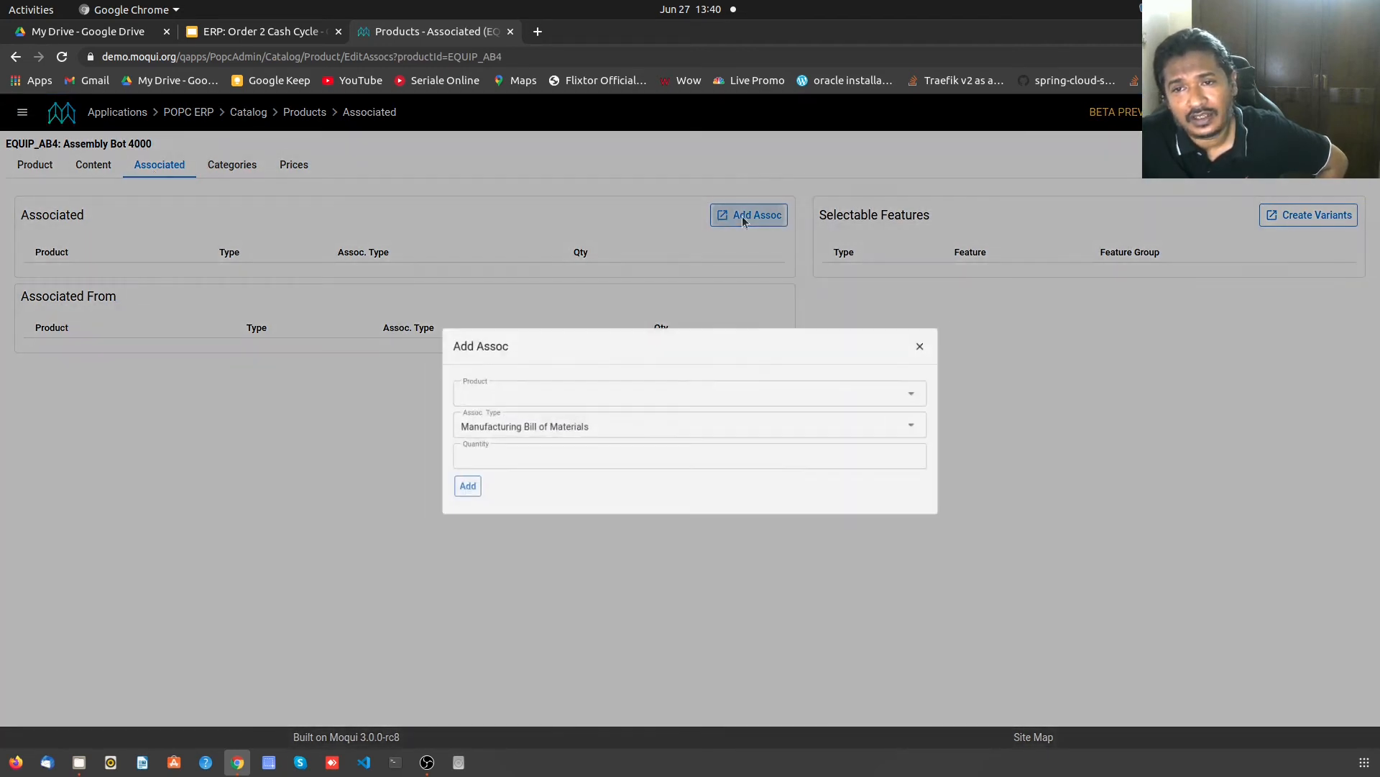
{"action": "left_click", "coordinate": [592, 454]}
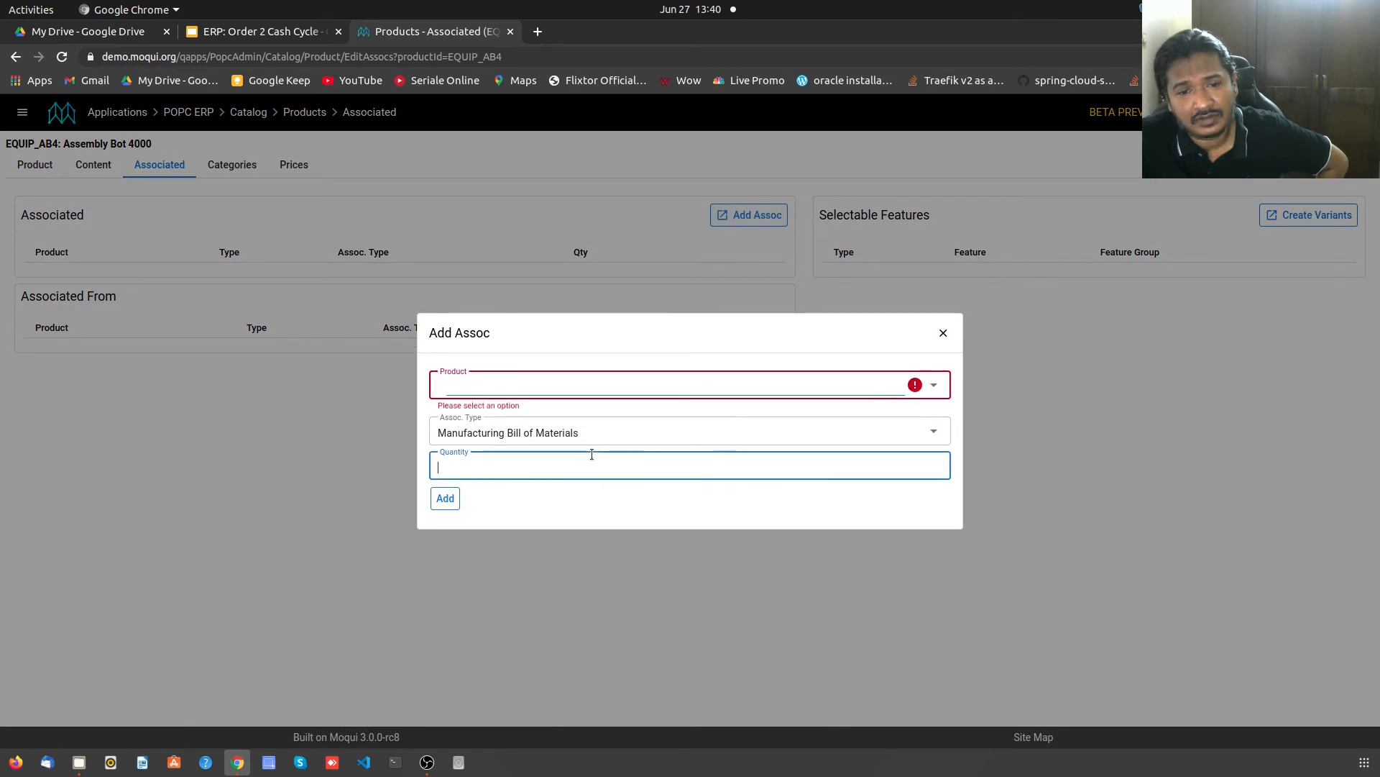
{"action": "left_click", "coordinate": [590, 420]}
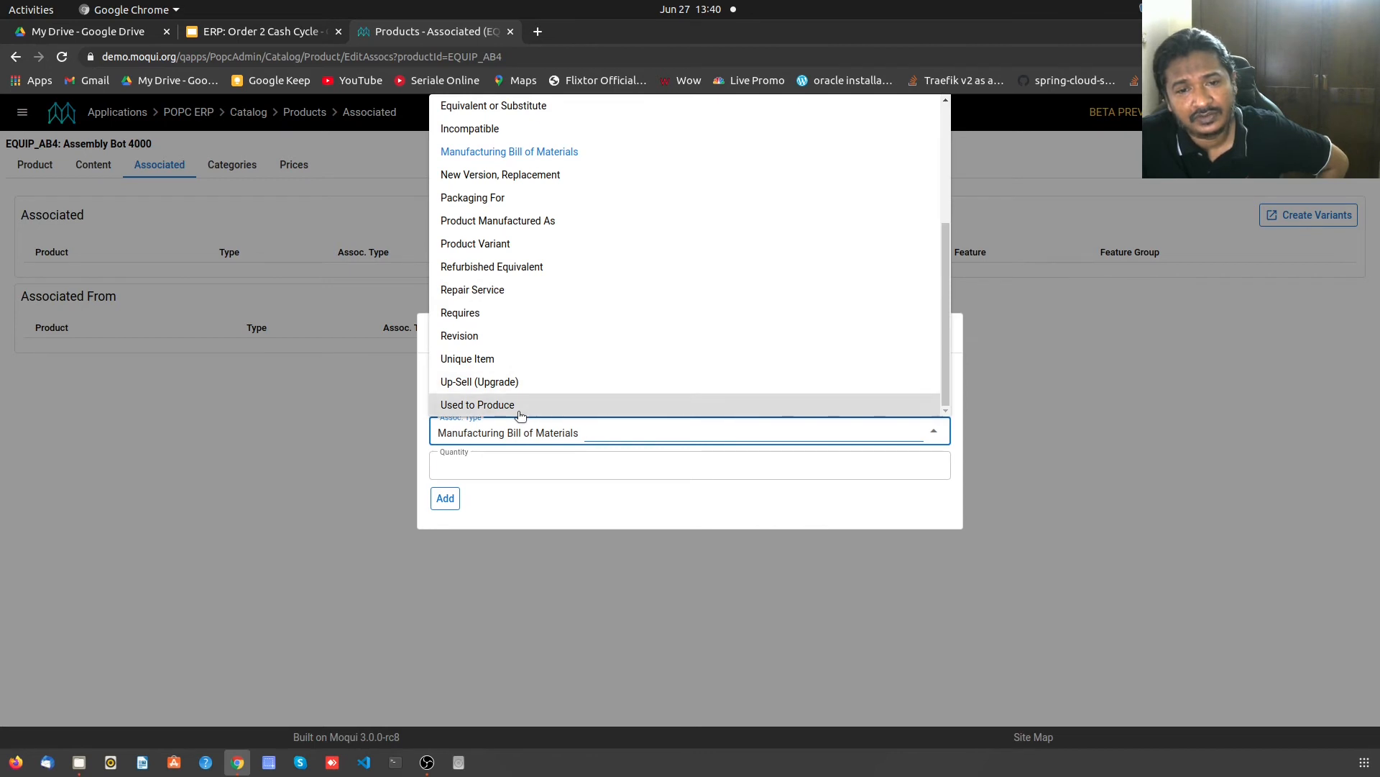
{"action": "left_click", "coordinate": [731, 506]}
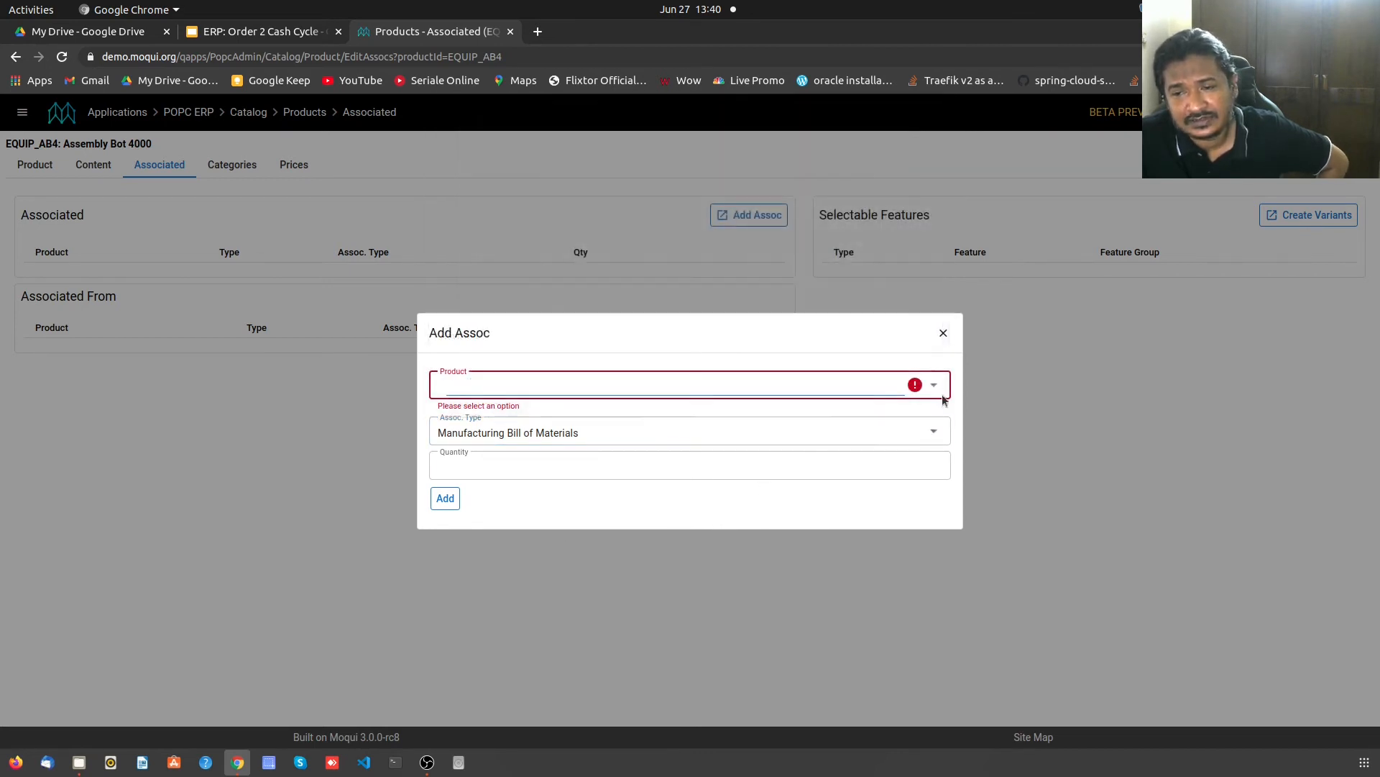
{"action": "left_click", "coordinate": [943, 335]}
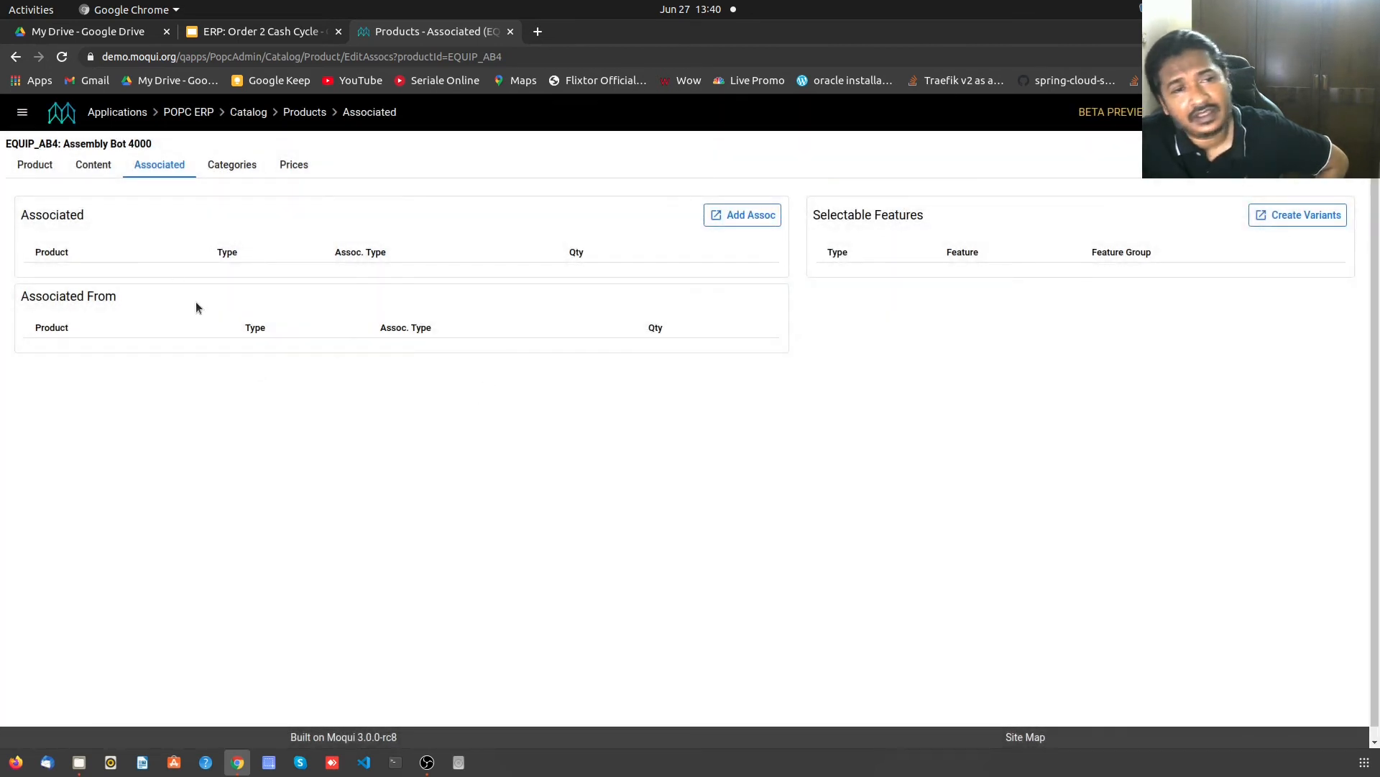
{"action": "left_click", "coordinate": [93, 167]}
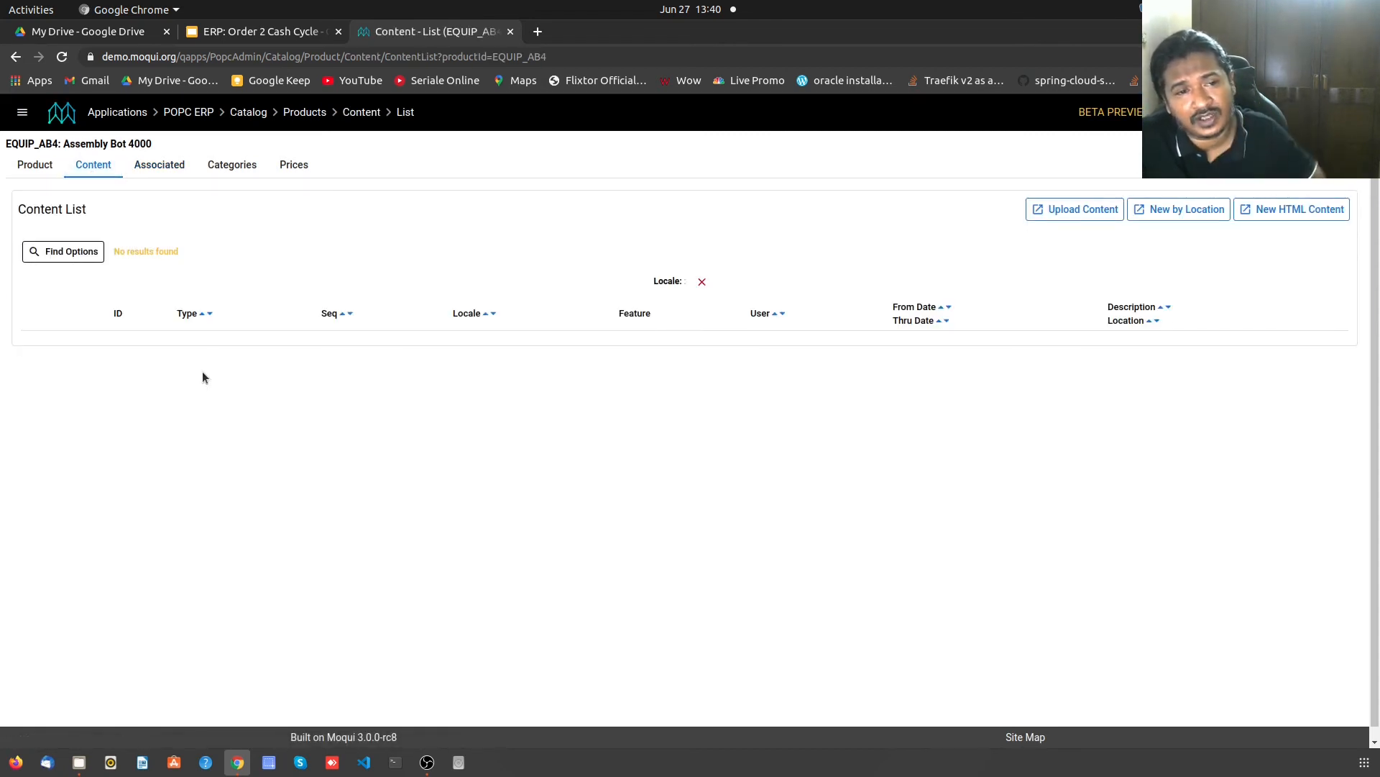
{"action": "left_click", "coordinate": [32, 175]}
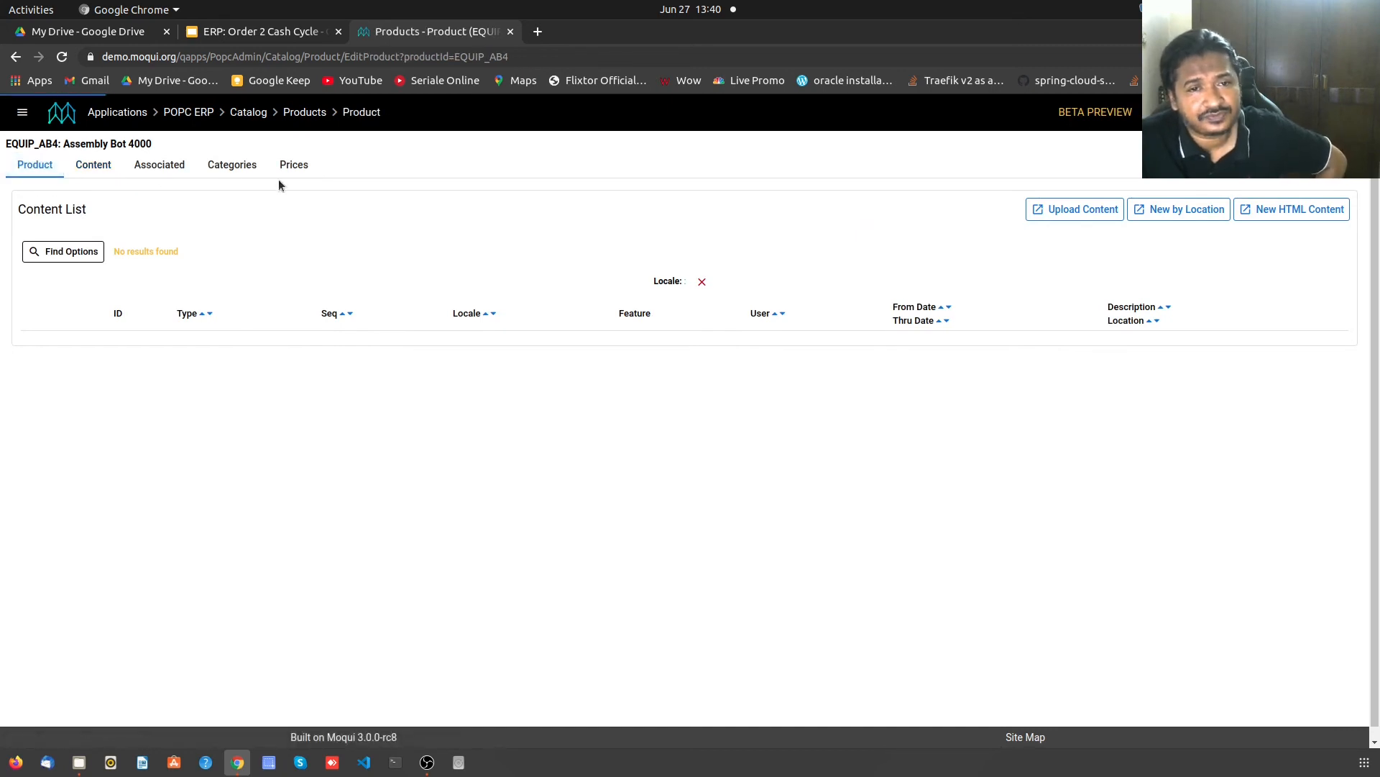
{"action": "left_click", "coordinate": [294, 167]}
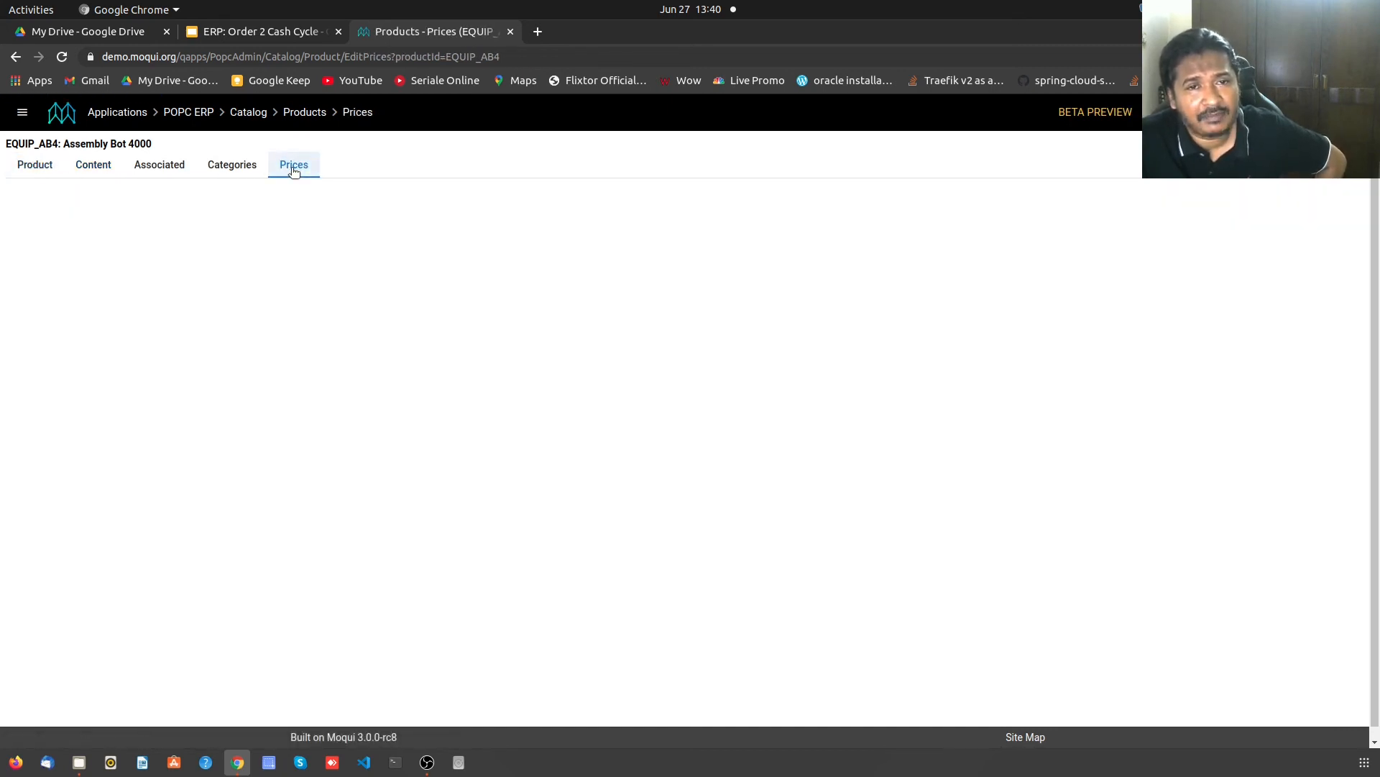
{"action": "left_click", "coordinate": [236, 363]}
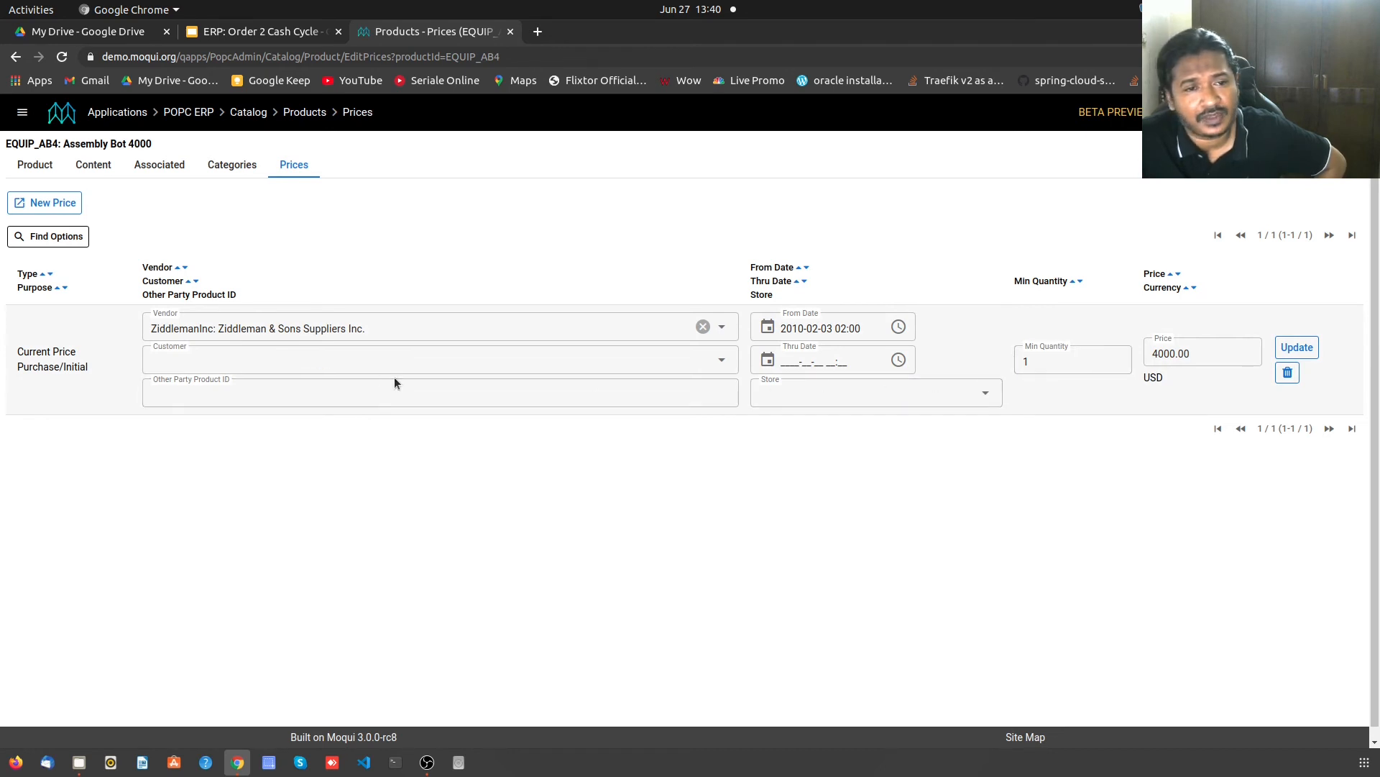
{"action": "left_click", "coordinate": [53, 203]}
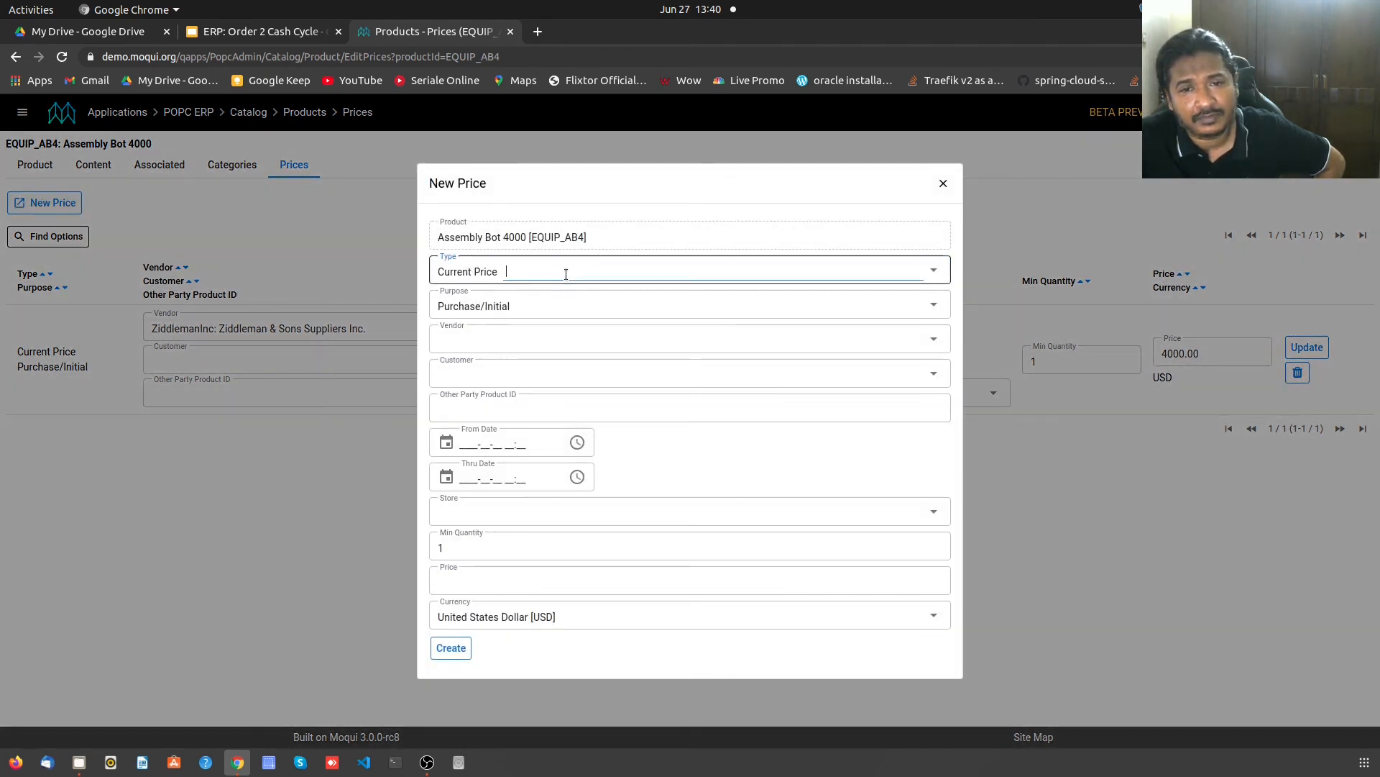
{"action": "left_click", "coordinate": [565, 274]}
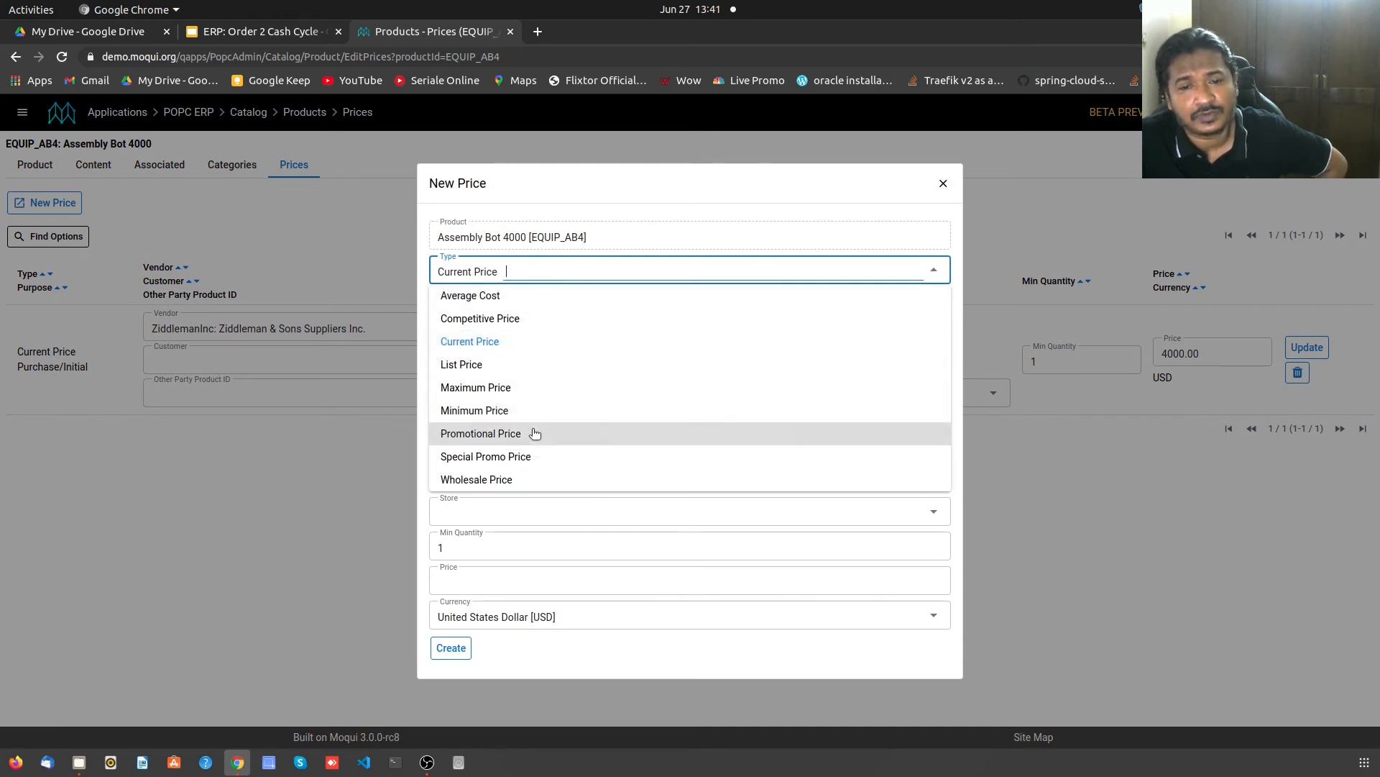
{"action": "left_click", "coordinate": [665, 665]}
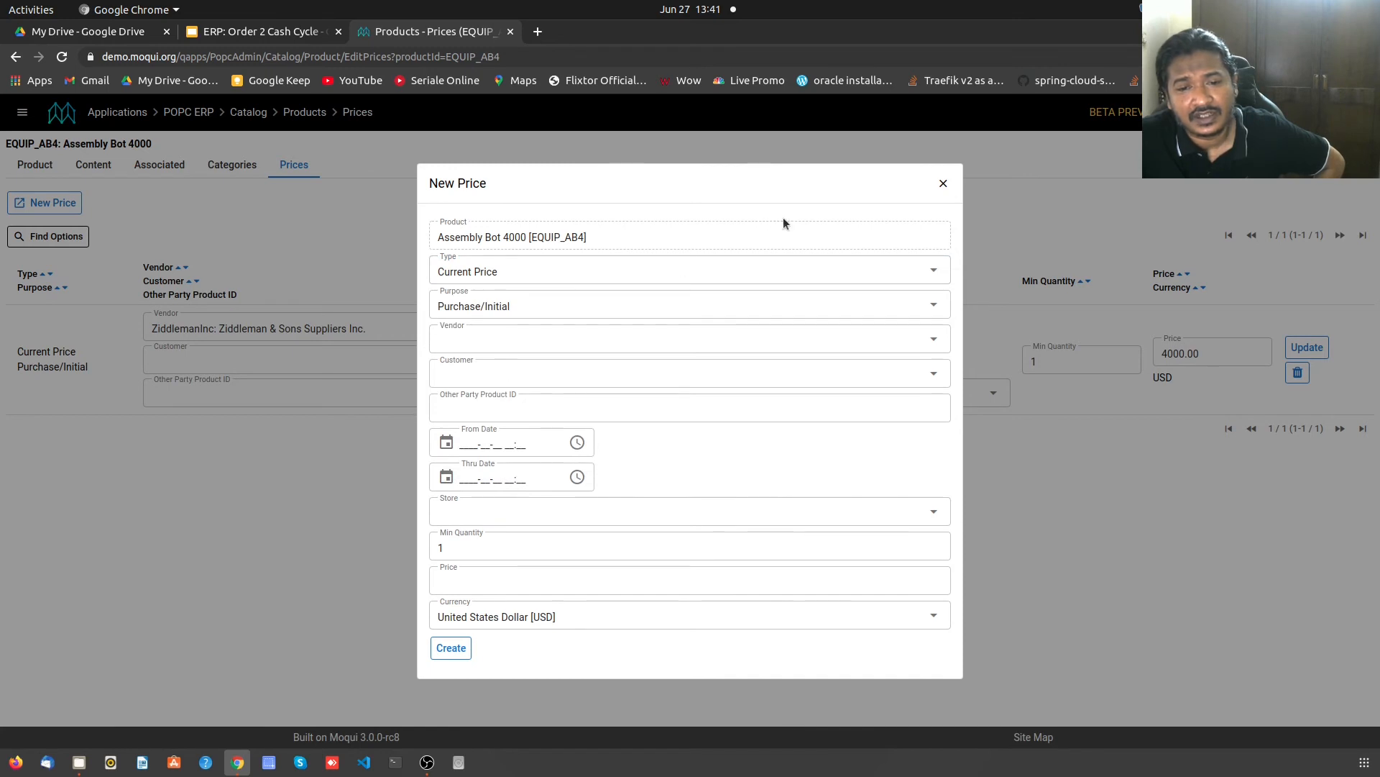
{"action": "left_click", "coordinate": [943, 183]}
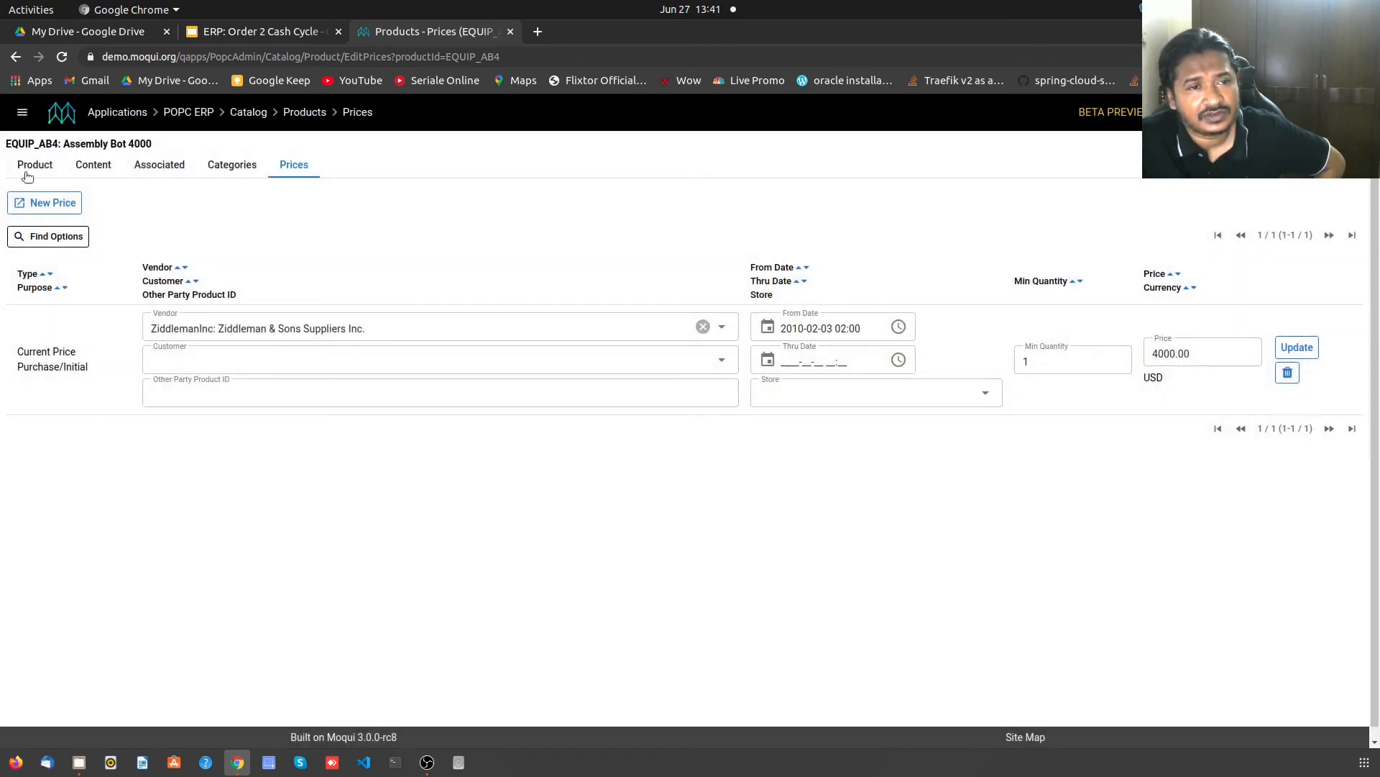
{"action": "left_click", "coordinate": [28, 175]}
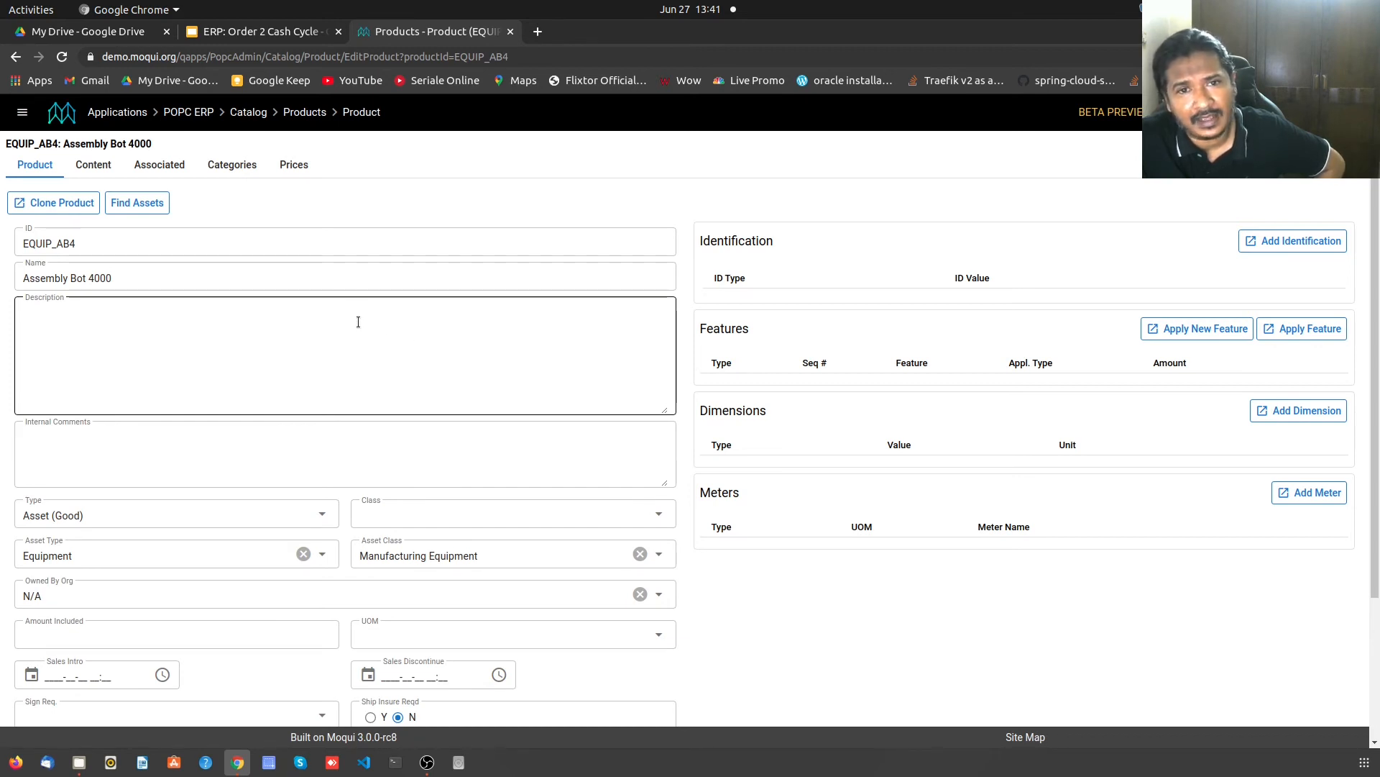
- From the Dashboard, open Sales Orders, filtered to the last 30 days with no results
{"action": "left_click", "coordinate": [197, 115]}
{"action": "left_click", "coordinate": [209, 133]}
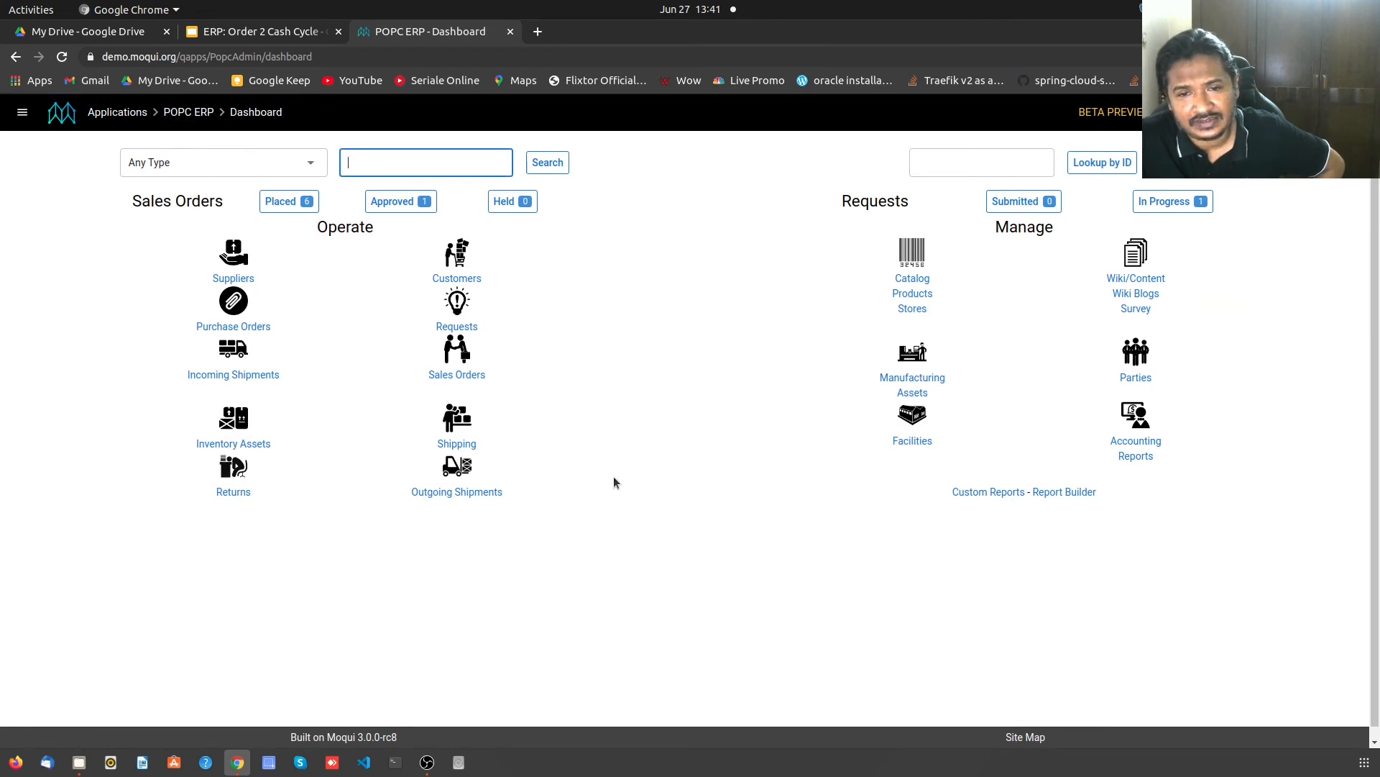
{"action": "left_click", "coordinate": [472, 376]}
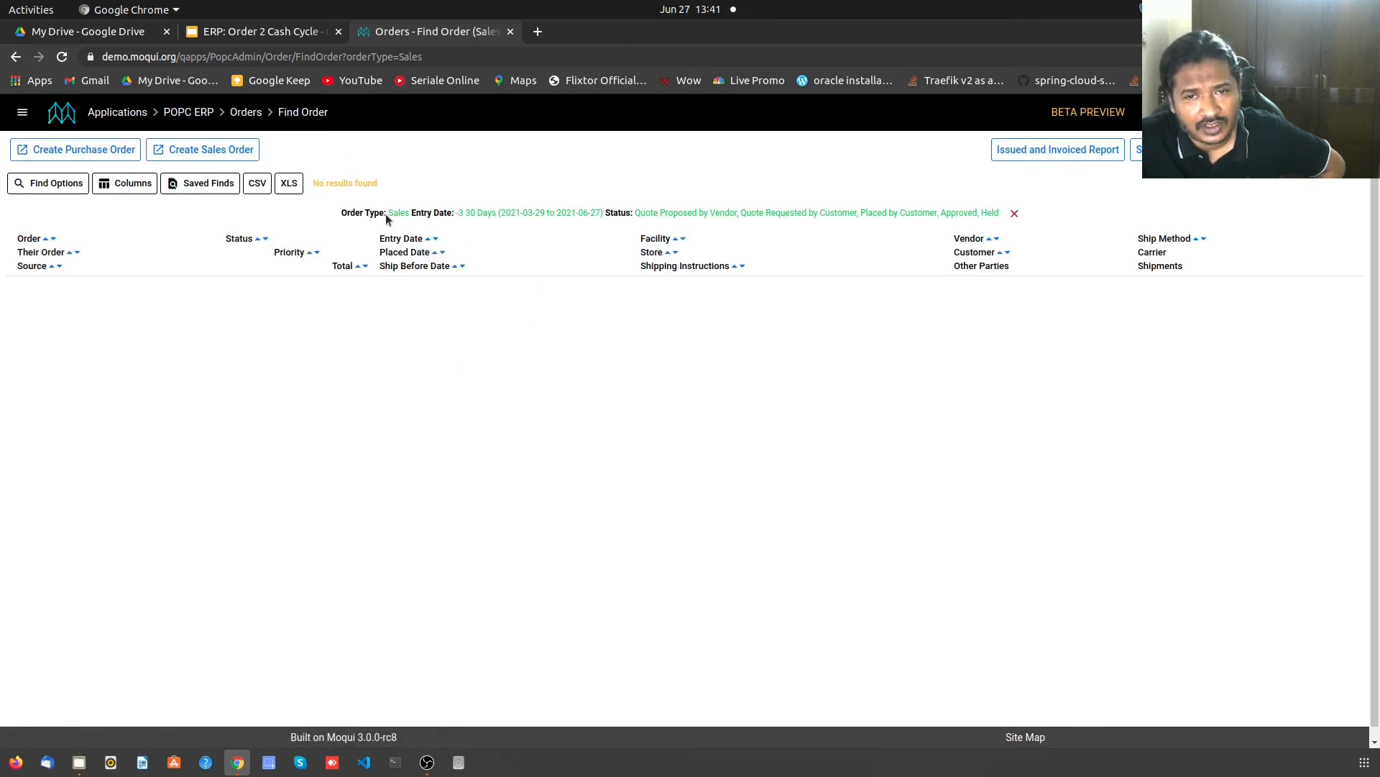
- Rerun the order search with Order Type set to Any instead of Sales; still no results
{"action": "left_click", "coordinate": [14, 186]}
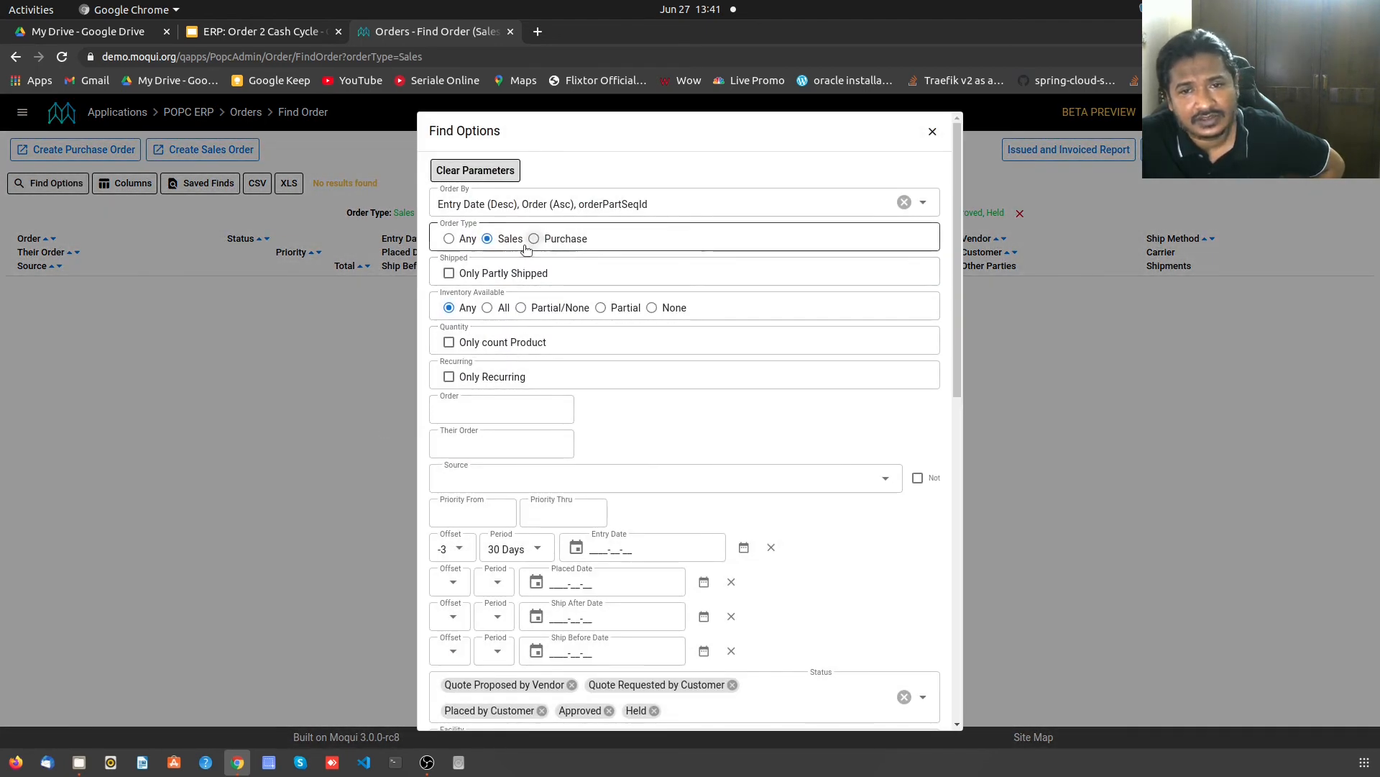
{"action": "left_click", "coordinate": [449, 238]}
{"action": "scroll", "coordinate": [744, 509], "scroll_direction": "down", "scroll_amount": 15}
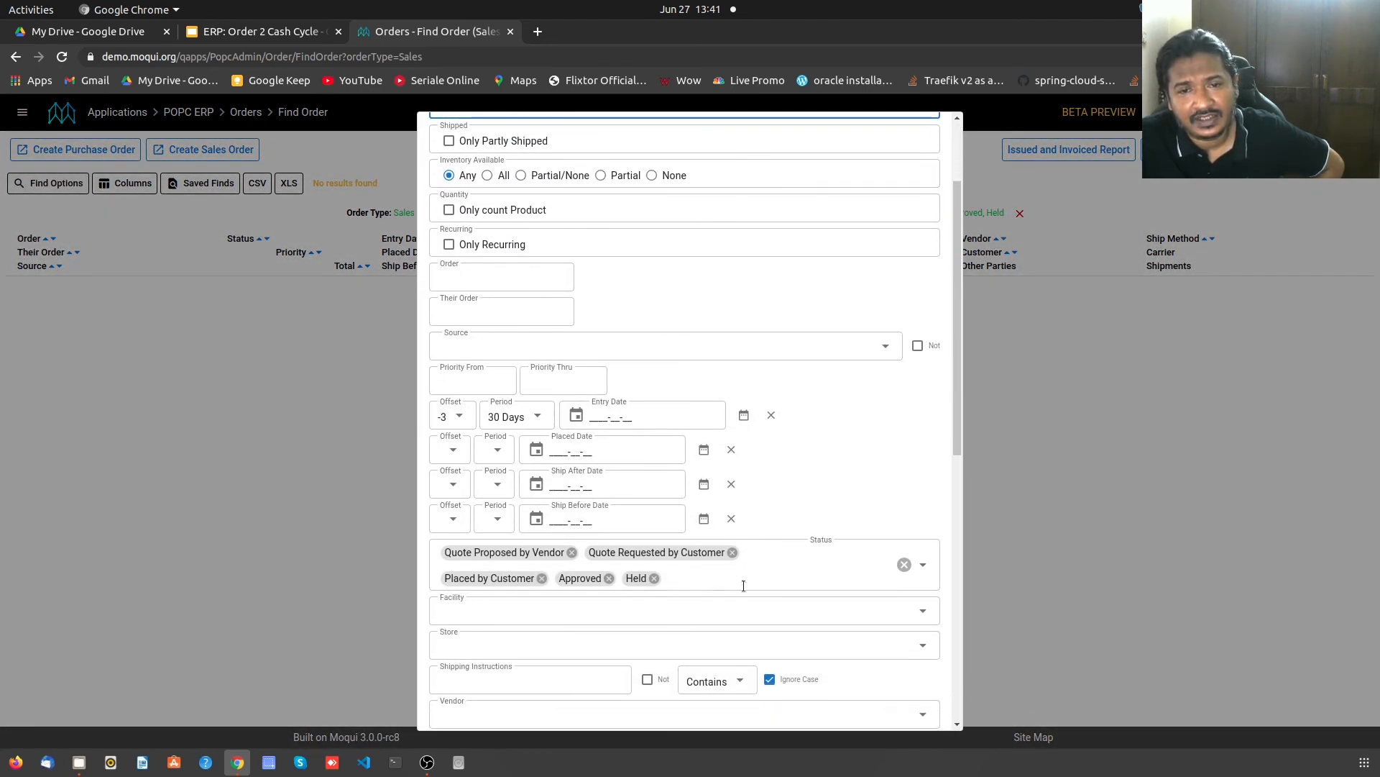
{"action": "left_click", "coordinate": [449, 707]}
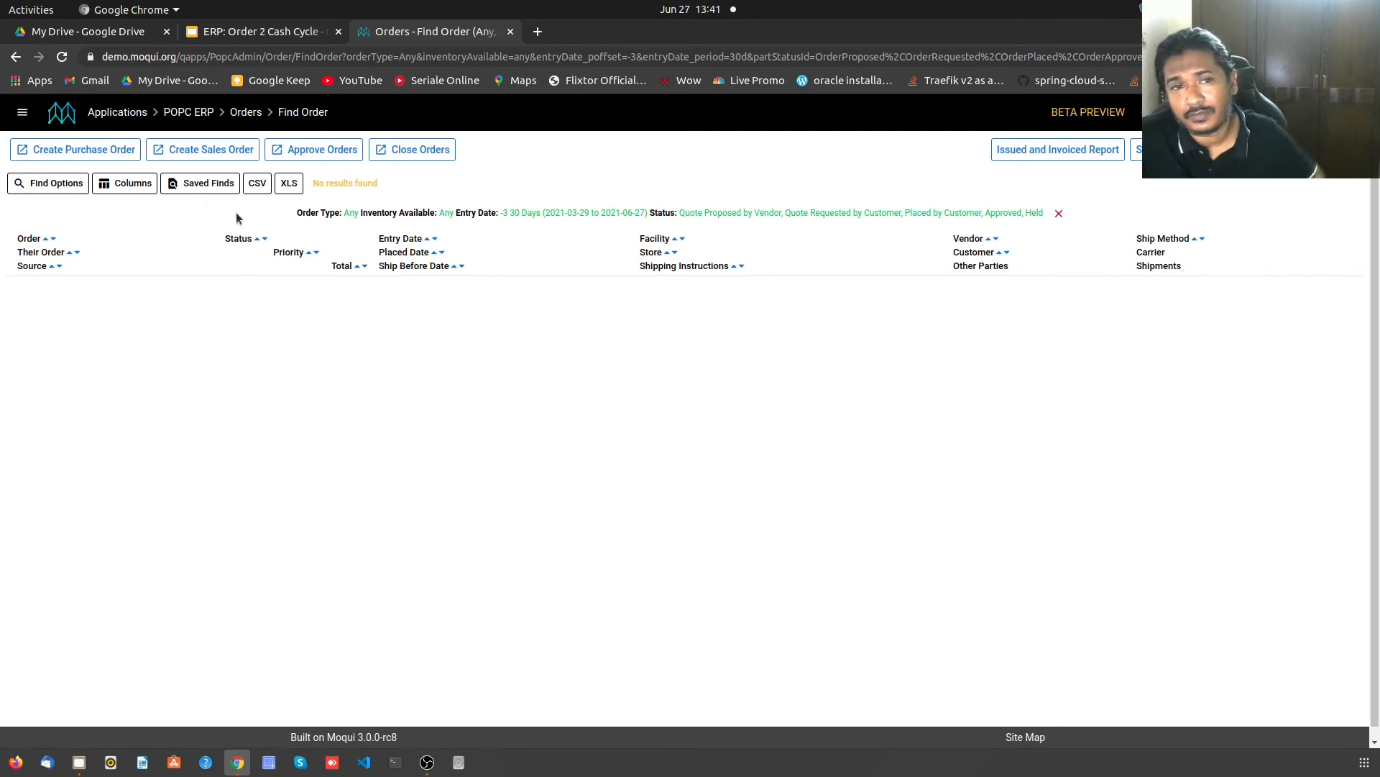
- Create a sales order for the Ziziwork Retail Store with the first customer matching 'cus'
{"action": "left_click", "coordinate": [183, 152]}
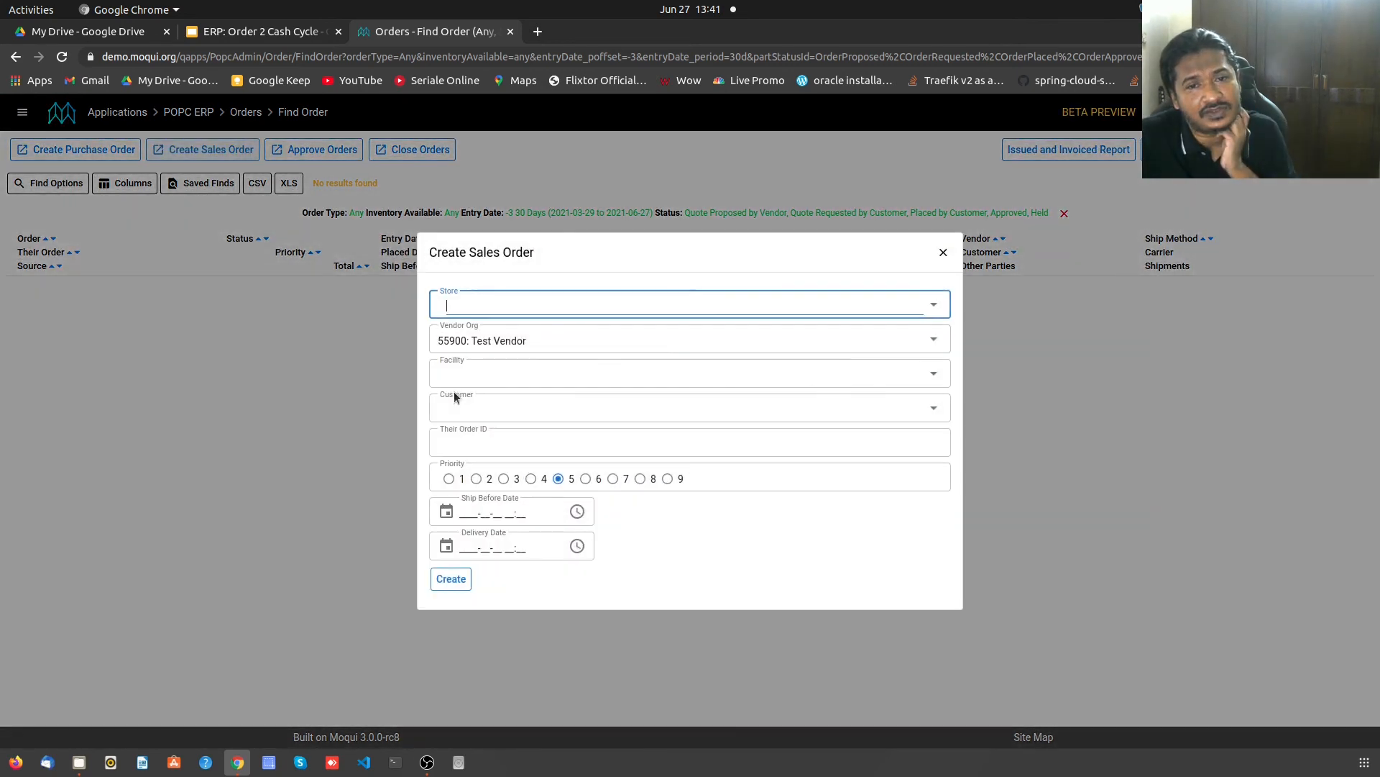
{"action": "left_click", "coordinate": [932, 308]}
{"action": "left_click", "coordinate": [714, 333]}
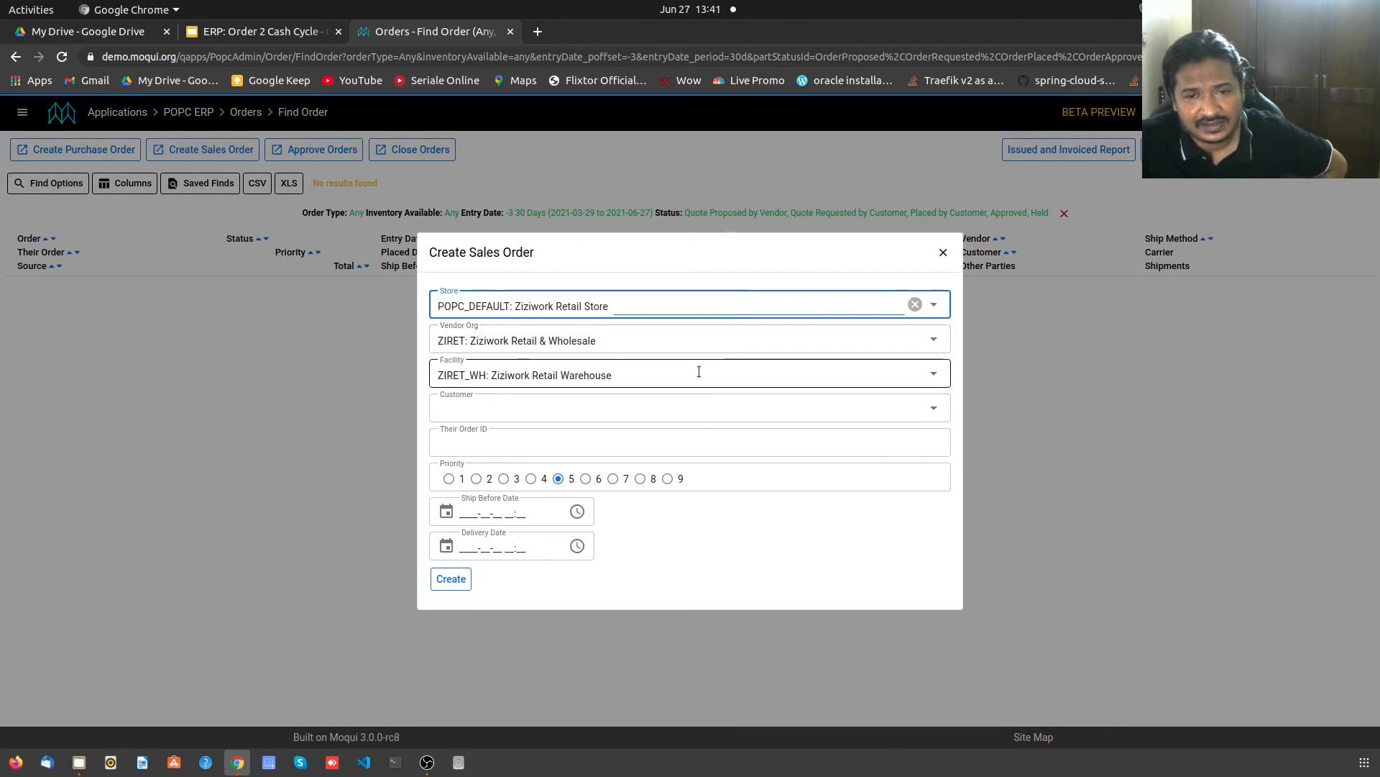
{"action": "left_click", "coordinate": [581, 414]}
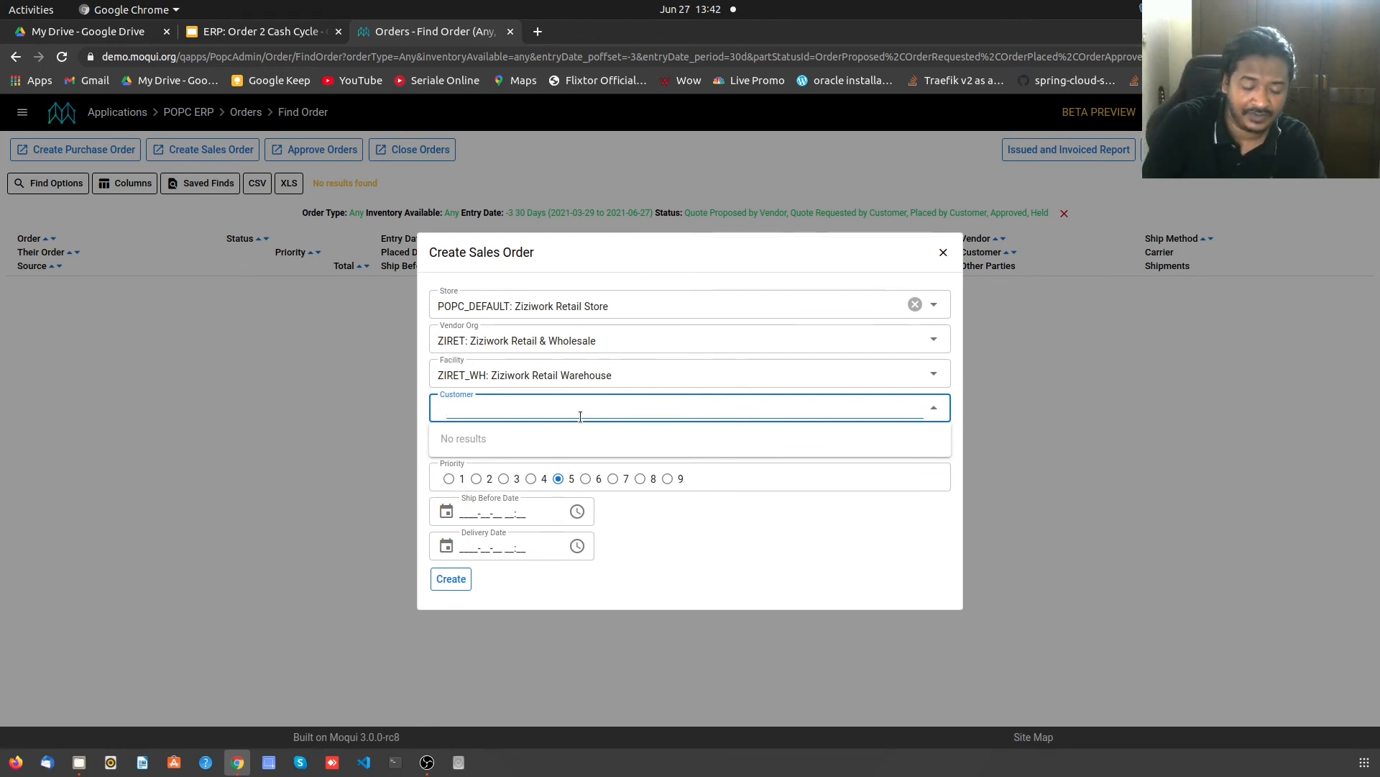
{"action": "type", "text": "cus"}
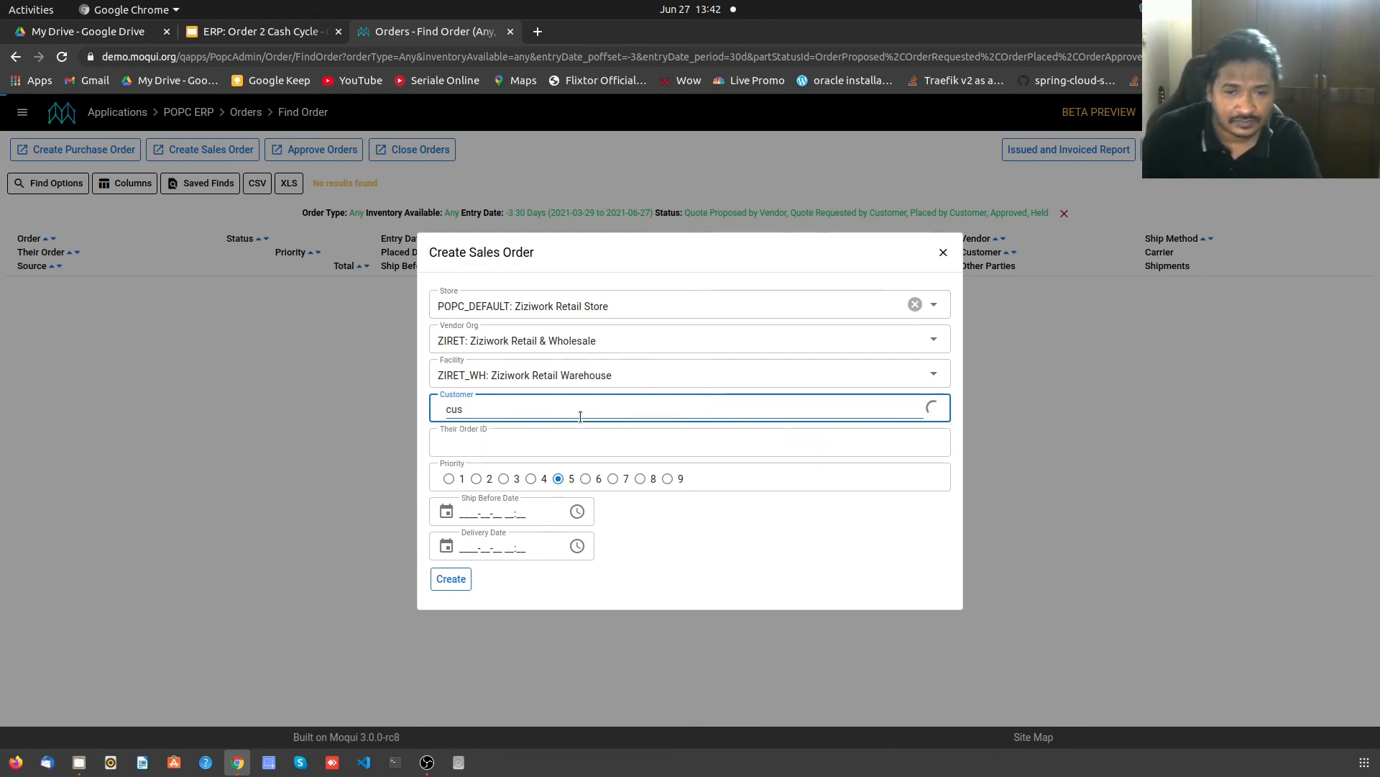
{"action": "left_click", "coordinate": [564, 434]}
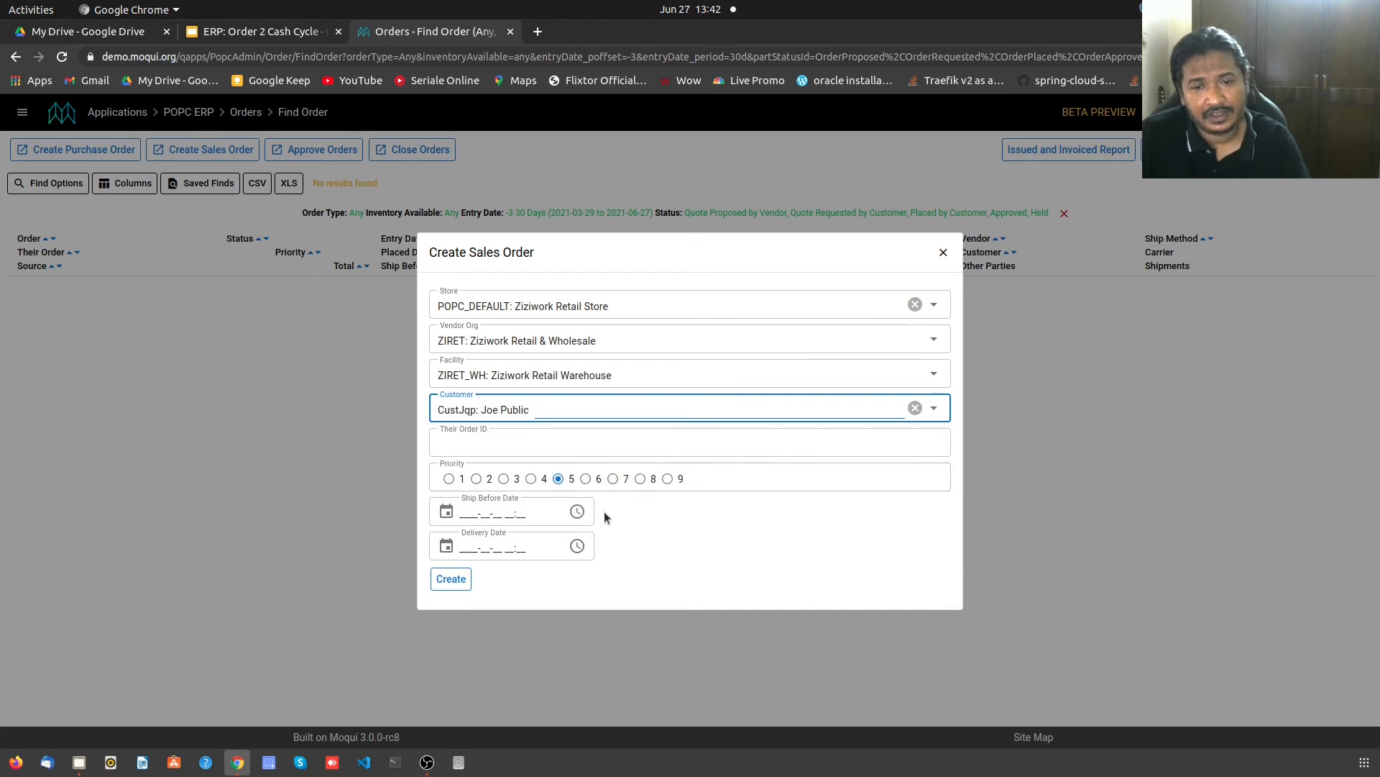
{"action": "left_click", "coordinate": [447, 580]}
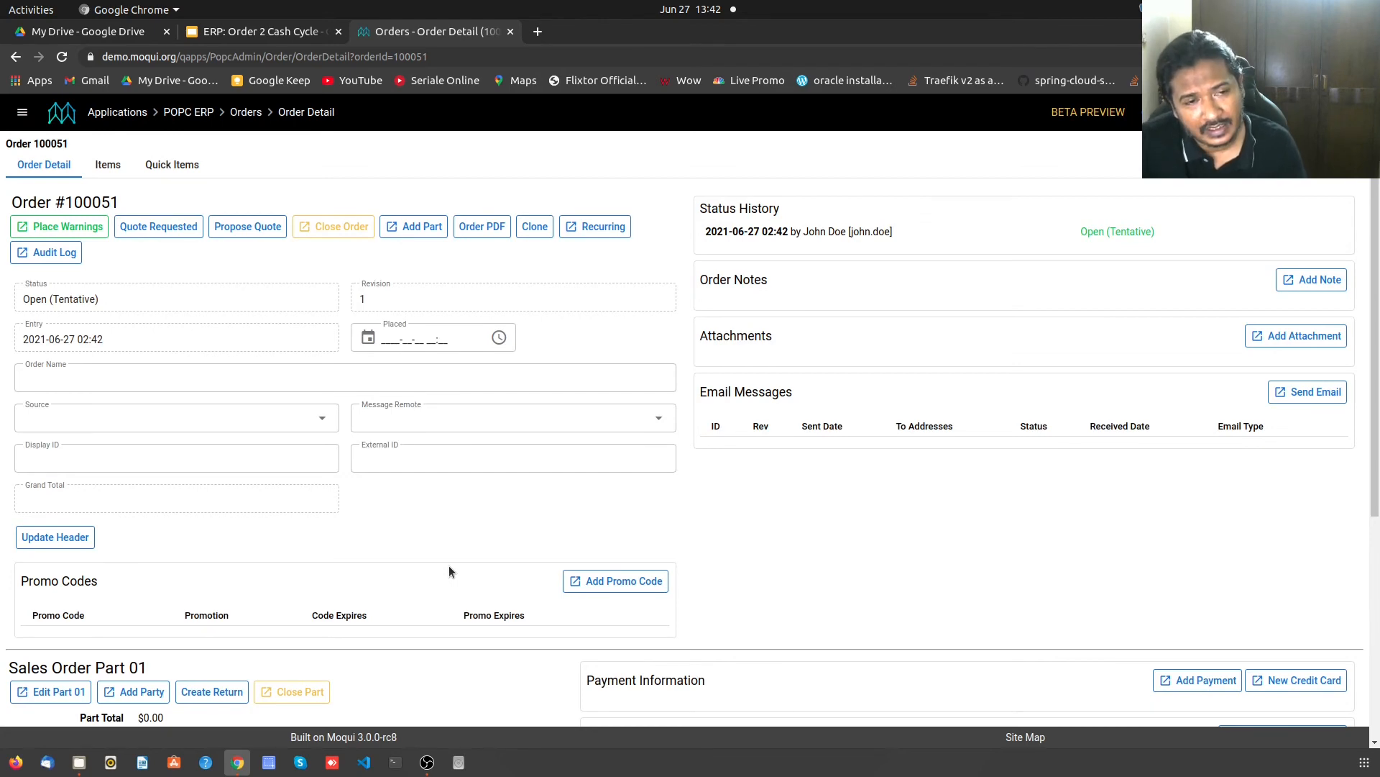
{"action": "scroll", "coordinate": [448, 567], "scroll_direction": "down", "scroll_amount": 5}
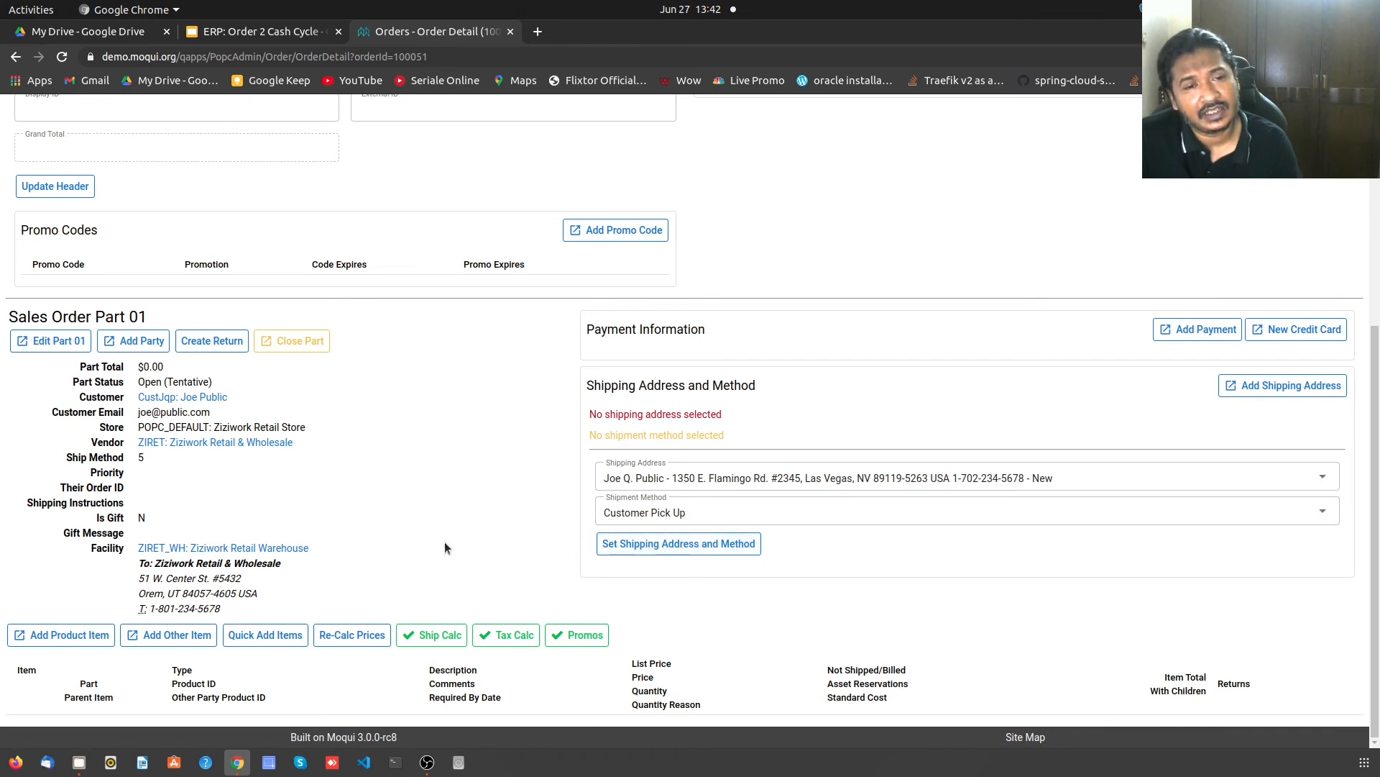
{"action": "scroll", "coordinate": [444, 548], "scroll_direction": "up", "scroll_amount": 5}
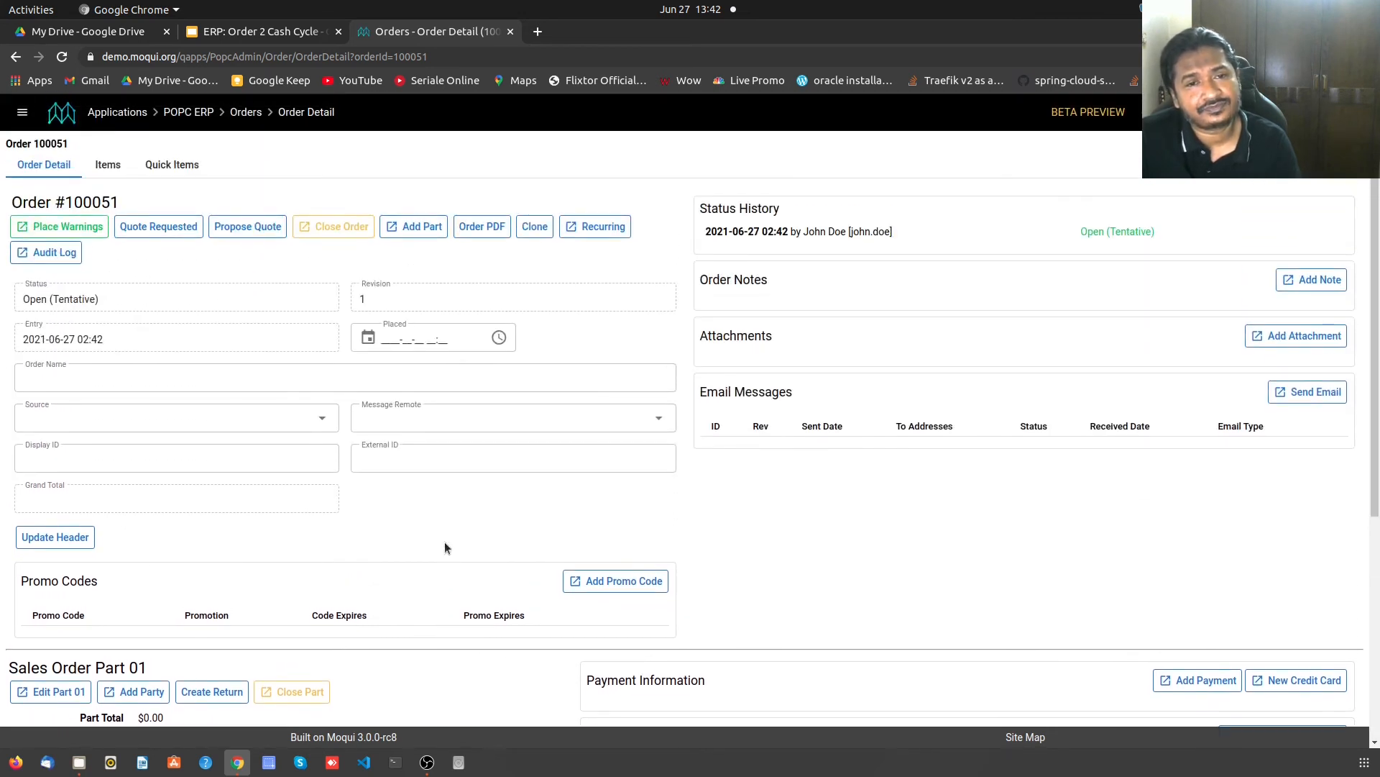
{"action": "scroll", "coordinate": [445, 542], "scroll_direction": "down", "scroll_amount": 2}
{"action": "scroll", "coordinate": [444, 542], "scroll_direction": "up", "scroll_amount": 2}
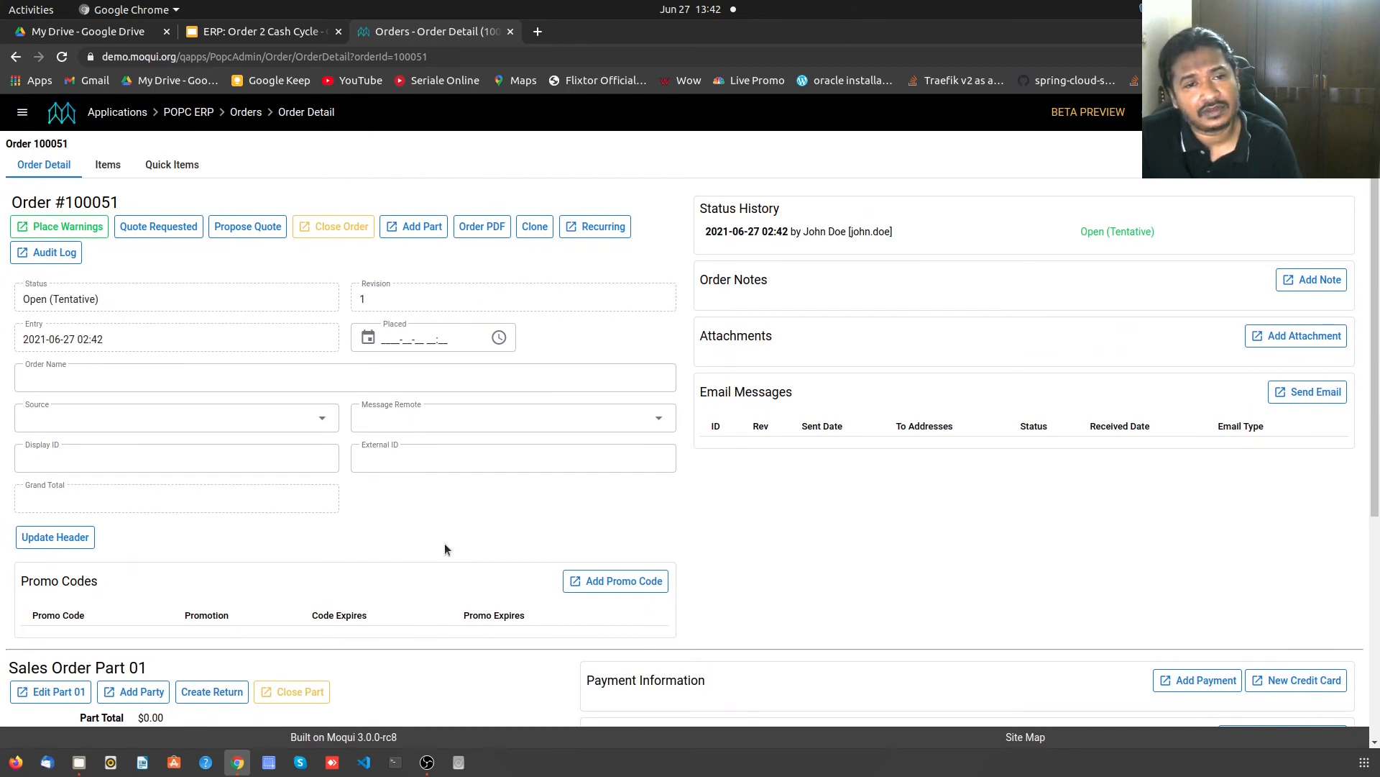
{"action": "scroll", "coordinate": [317, 523], "scroll_direction": "down", "scroll_amount": 2}
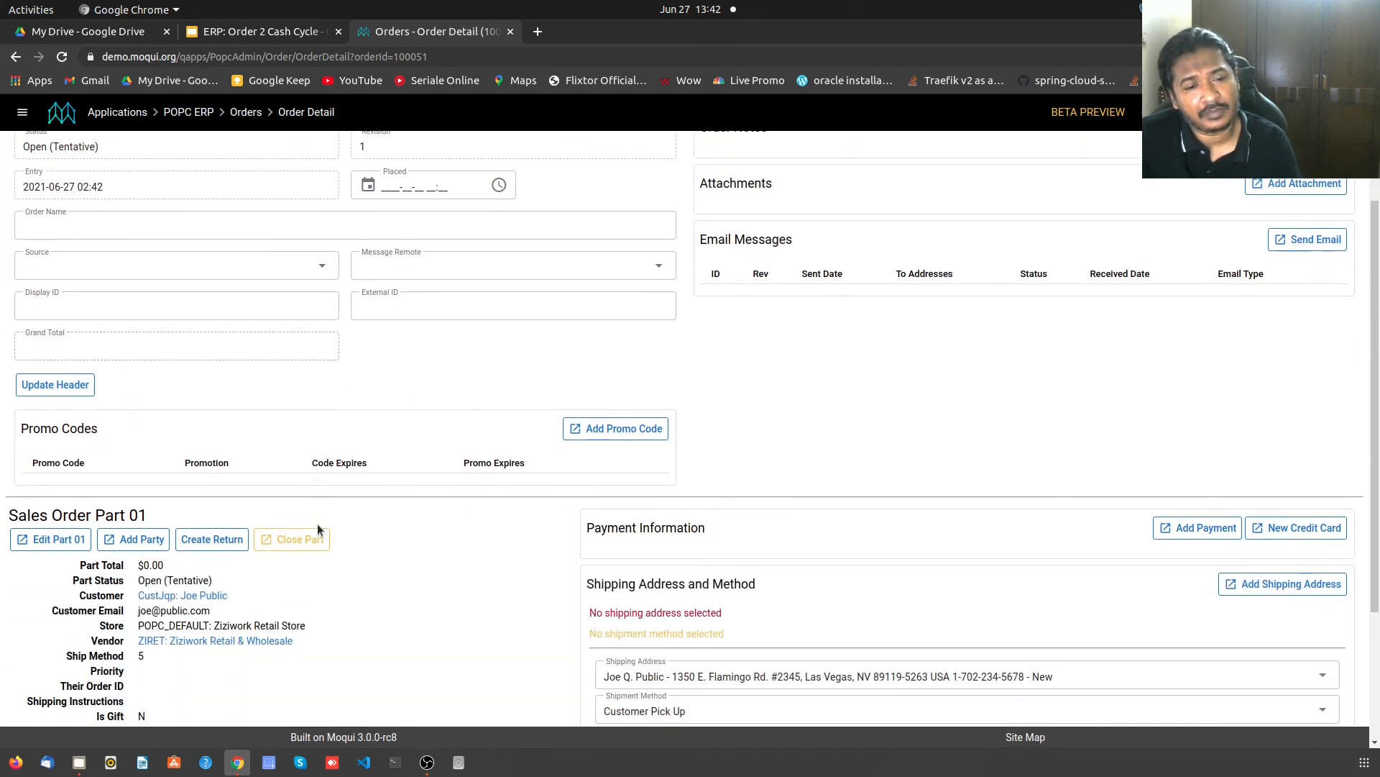
{"action": "scroll", "coordinate": [360, 525], "scroll_direction": "down", "scroll_amount": 2}
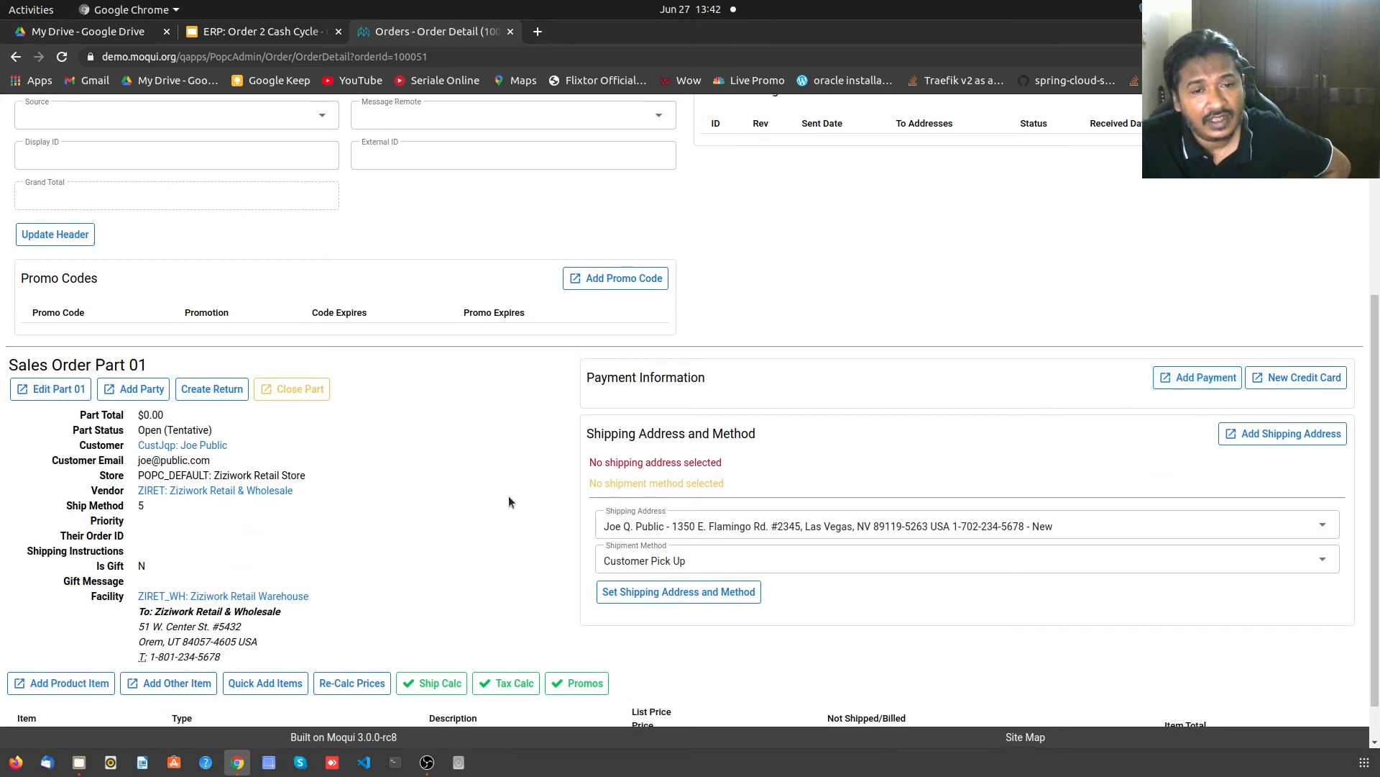
{"action": "scroll", "coordinate": [508, 499], "scroll_direction": "up", "scroll_amount": 4}
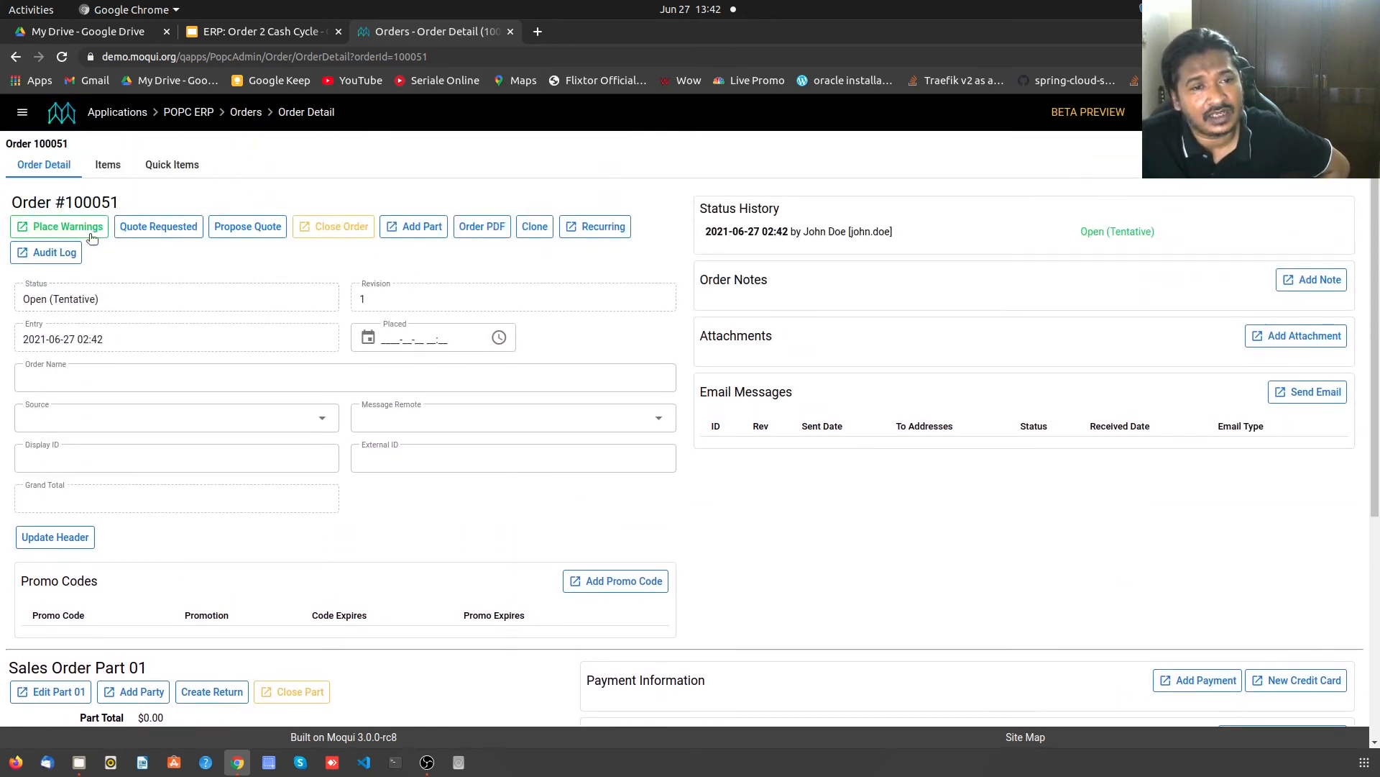
{"action": "scroll", "coordinate": [549, 576], "scroll_direction": "down", "scroll_amount": 1}
{"action": "scroll", "coordinate": [549, 576], "scroll_direction": "down", "scroll_amount": 4}
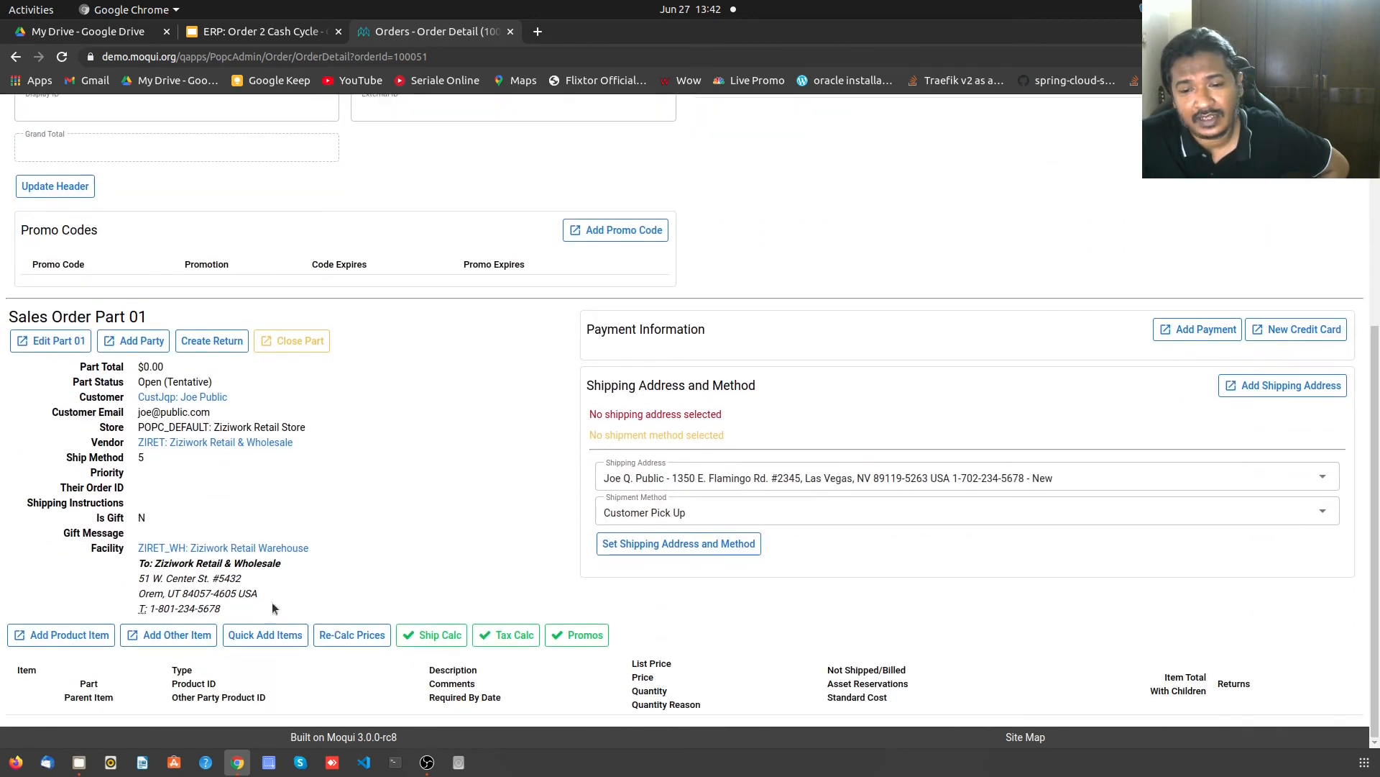
- Add one DEMO_1_1: Demo Product One-One item at the calculated 16.99 price to order 100051
{"action": "left_click", "coordinate": [41, 643]}
{"action": "left_click", "coordinate": [540, 358]}
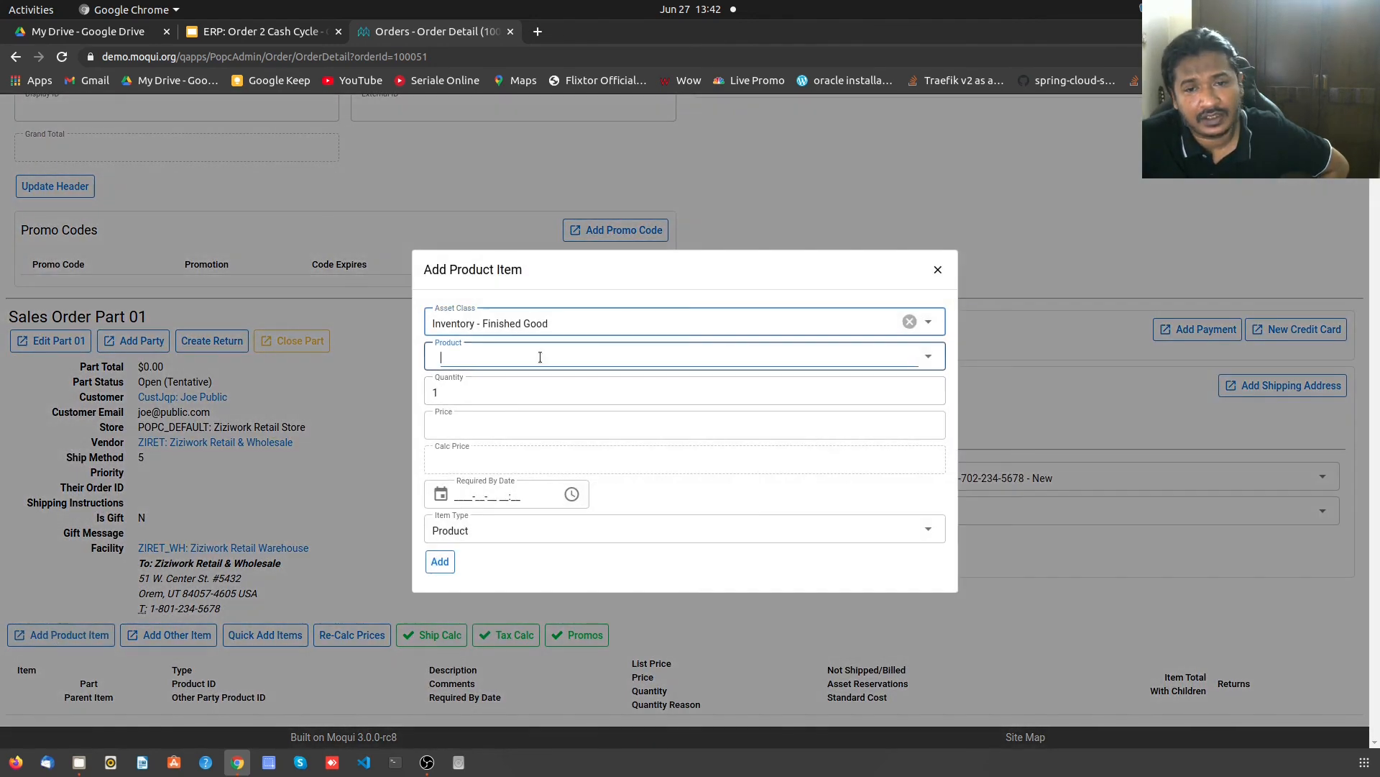
{"action": "left_click", "coordinate": [539, 385]}
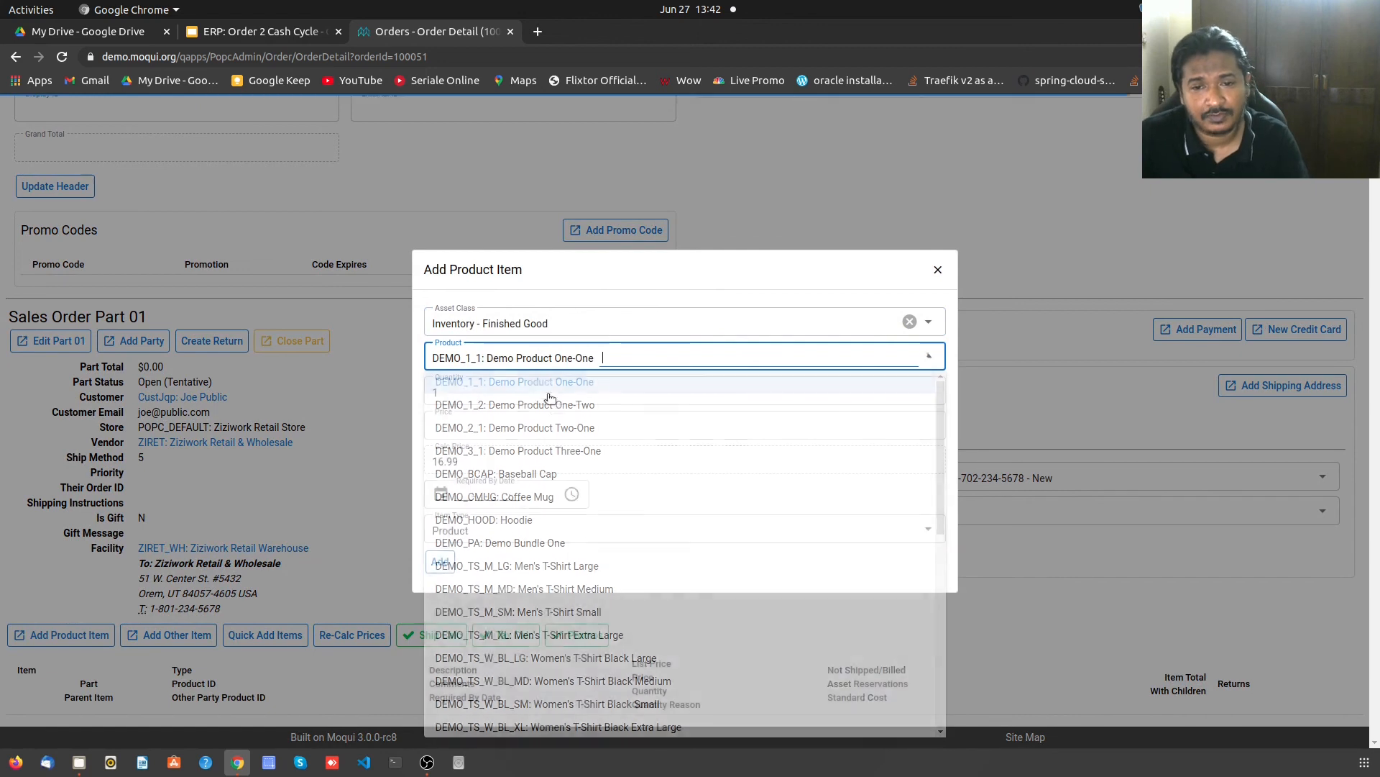
{"action": "left_click", "coordinate": [465, 427]}
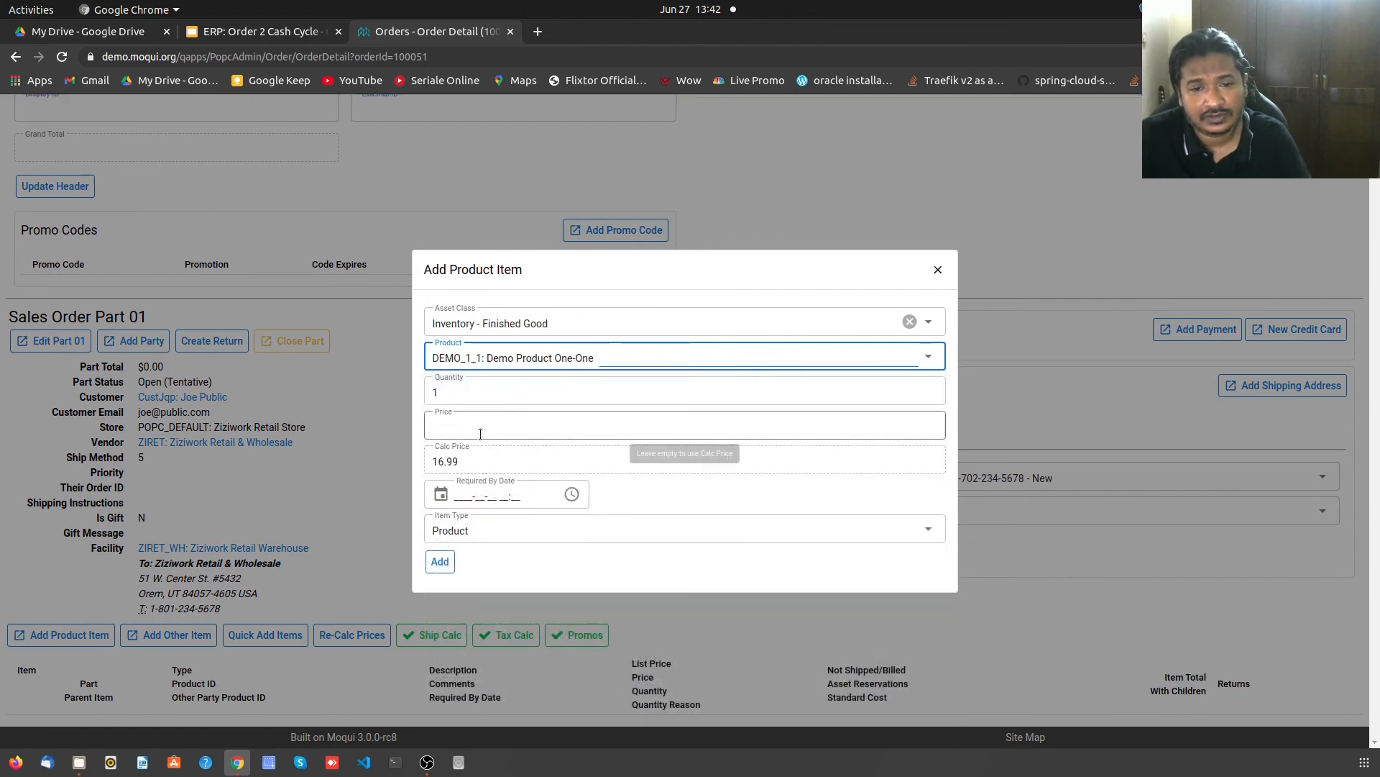
{"action": "left_click", "coordinate": [438, 570]}
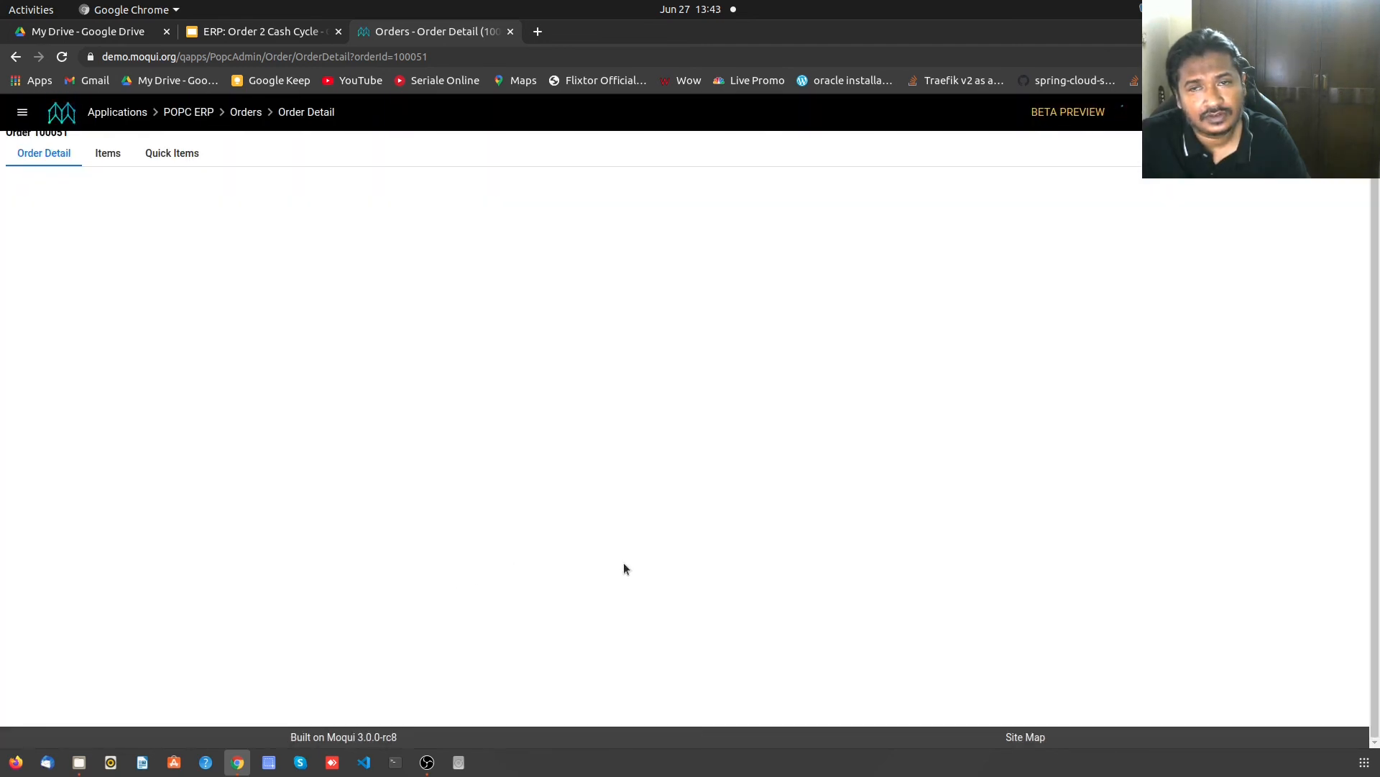
{"action": "scroll", "coordinate": [623, 568], "scroll_direction": "down", "scroll_amount": 5}
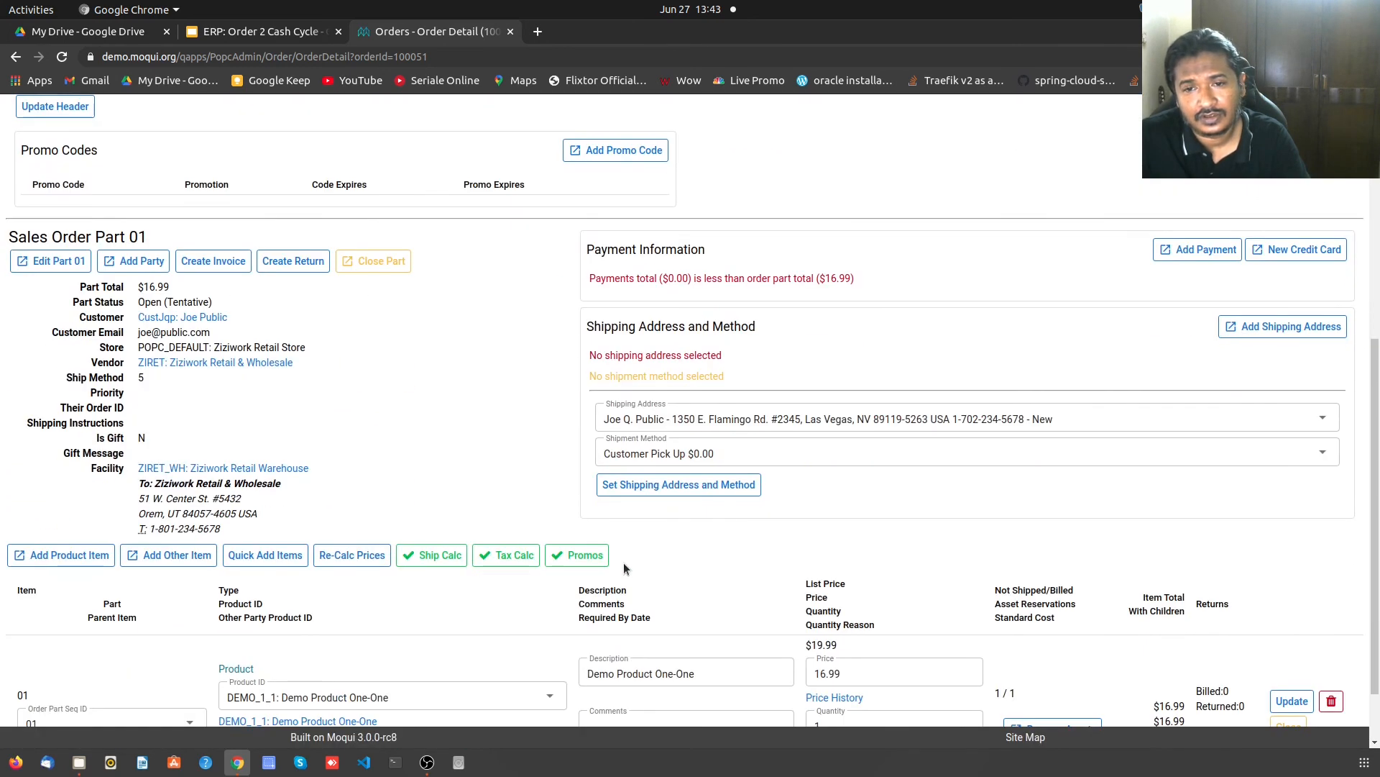
- Record a $16.99 payment on order 100051 using Cash as the instrument
{"action": "scroll", "coordinate": [623, 562], "scroll_direction": "down", "scroll_amount": 1}
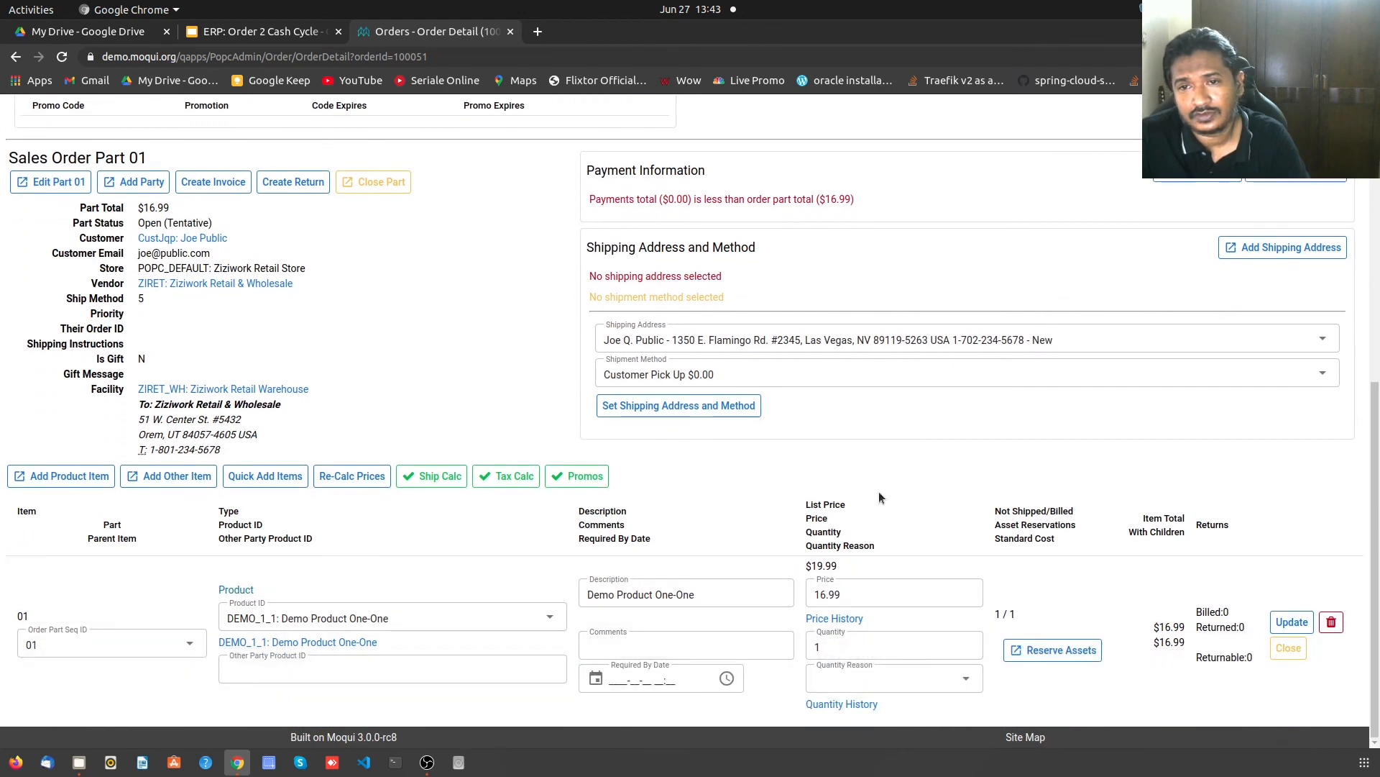
{"action": "scroll", "coordinate": [879, 490], "scroll_direction": "up", "scroll_amount": 2}
{"action": "left_click", "coordinate": [1216, 328]}
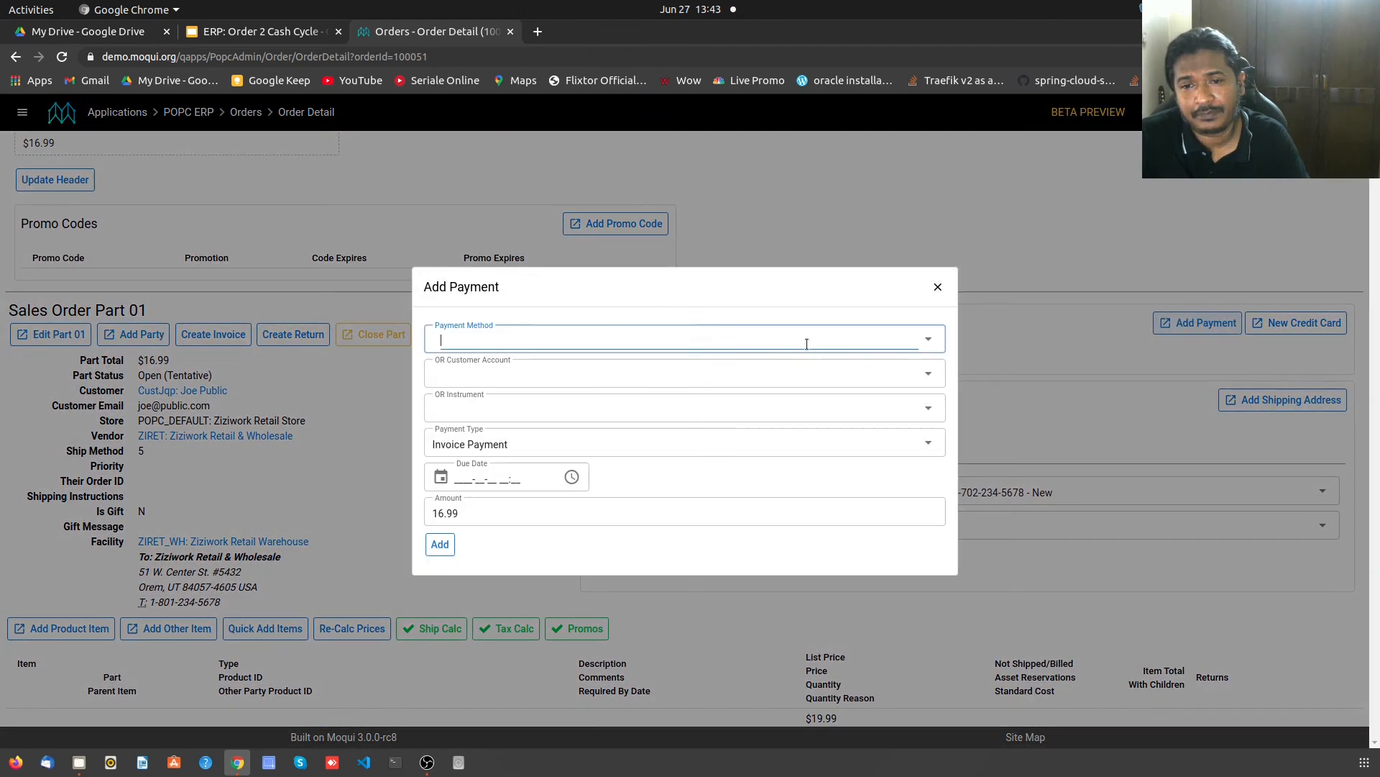
{"action": "left_click", "coordinate": [464, 406]}
{"action": "type", "text": "cas"}
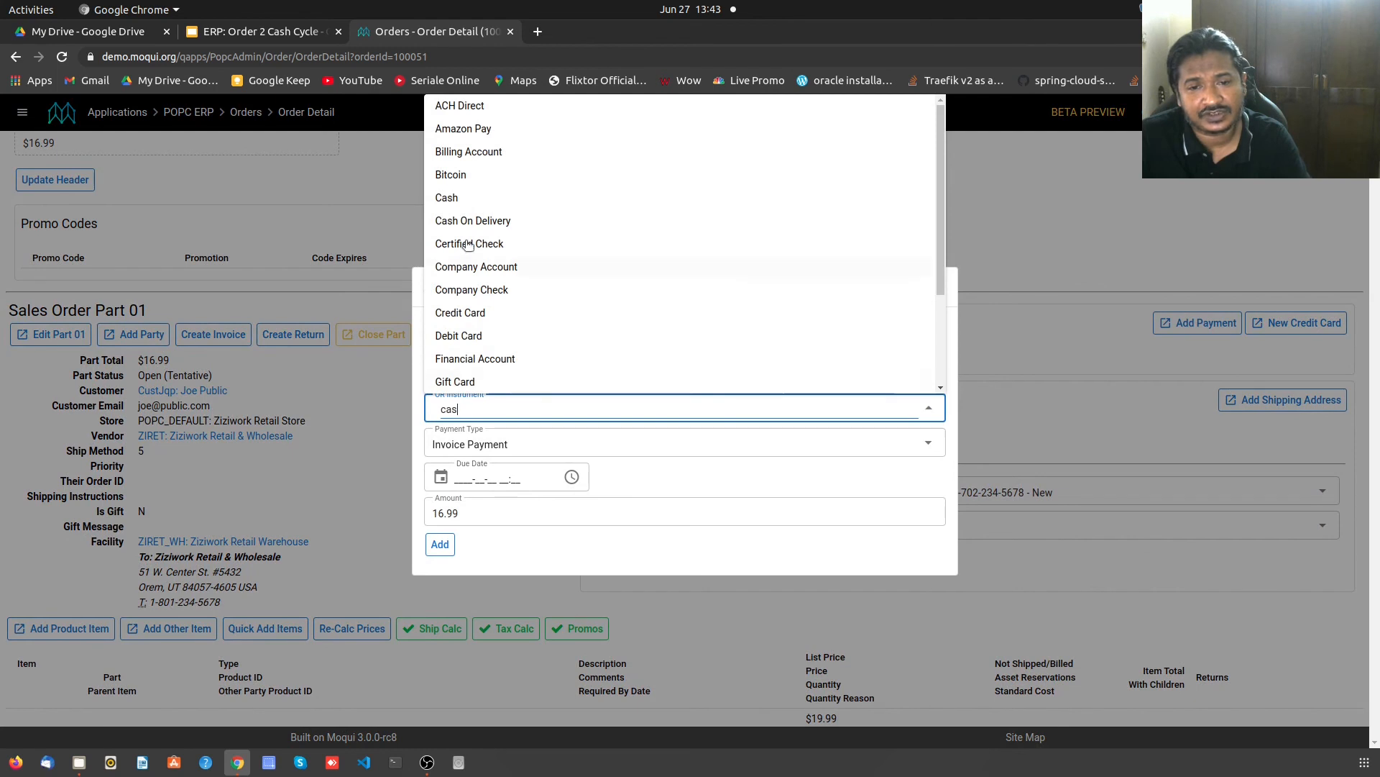
{"action": "left_click", "coordinate": [480, 434]}
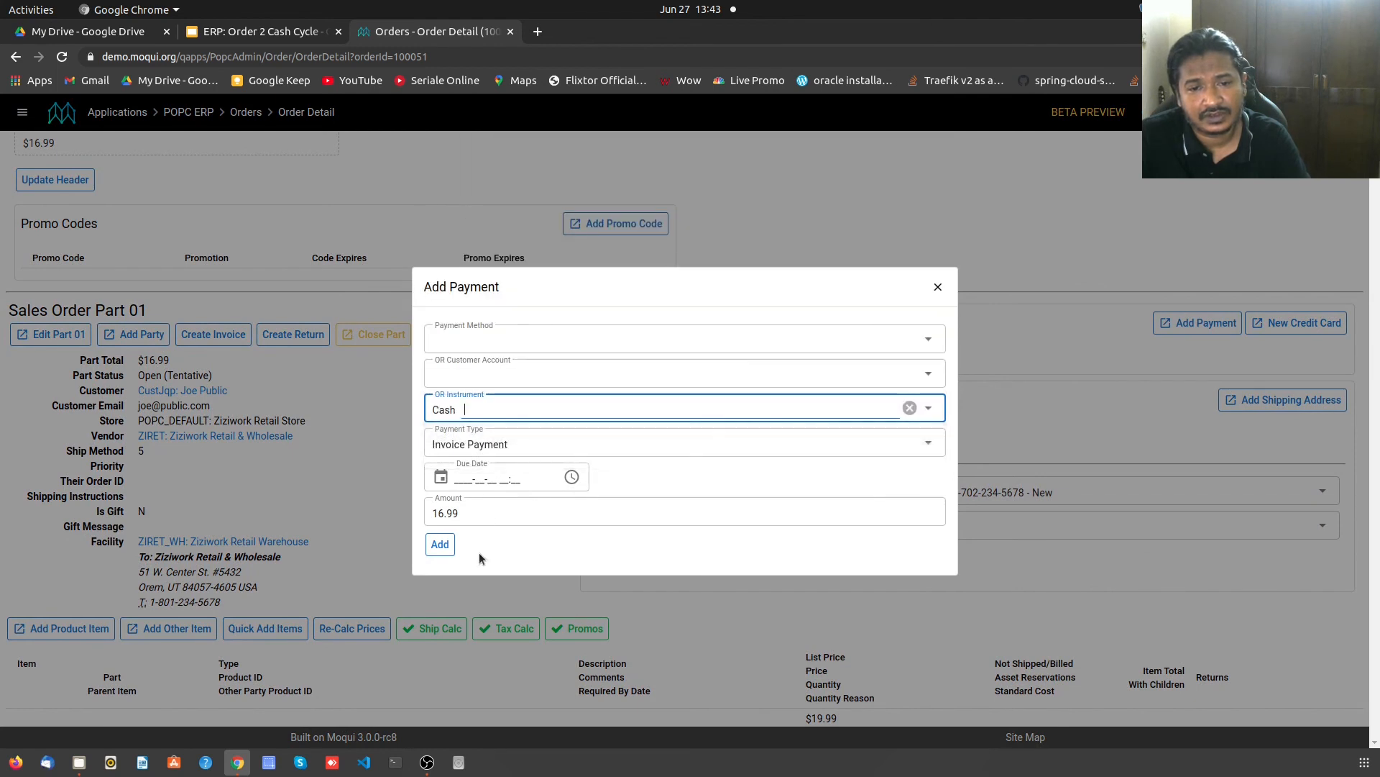
{"action": "left_click", "coordinate": [441, 547]}
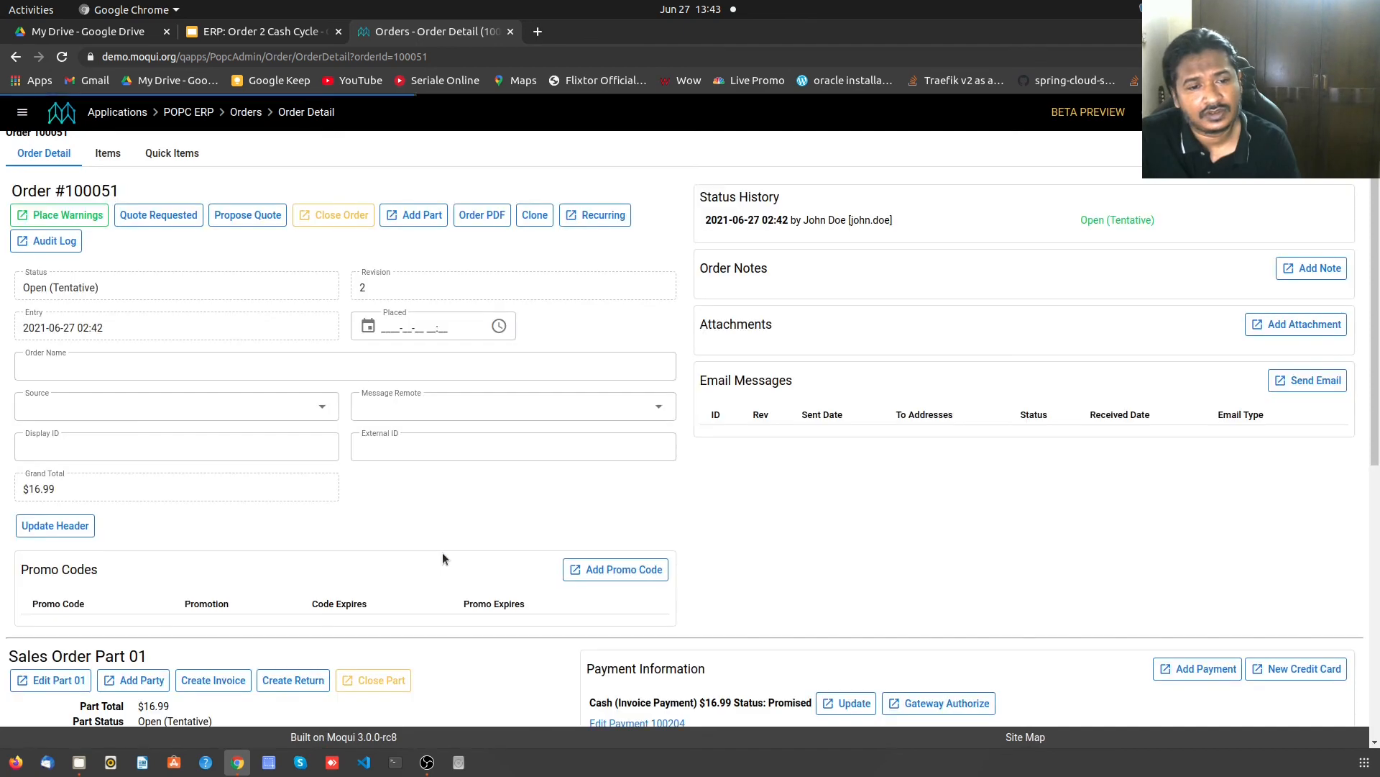
- Place order 100051 anyway despite the shipping warnings, then bring up the approval warnings
{"action": "scroll", "coordinate": [288, 539], "scroll_direction": "down", "scroll_amount": 4}
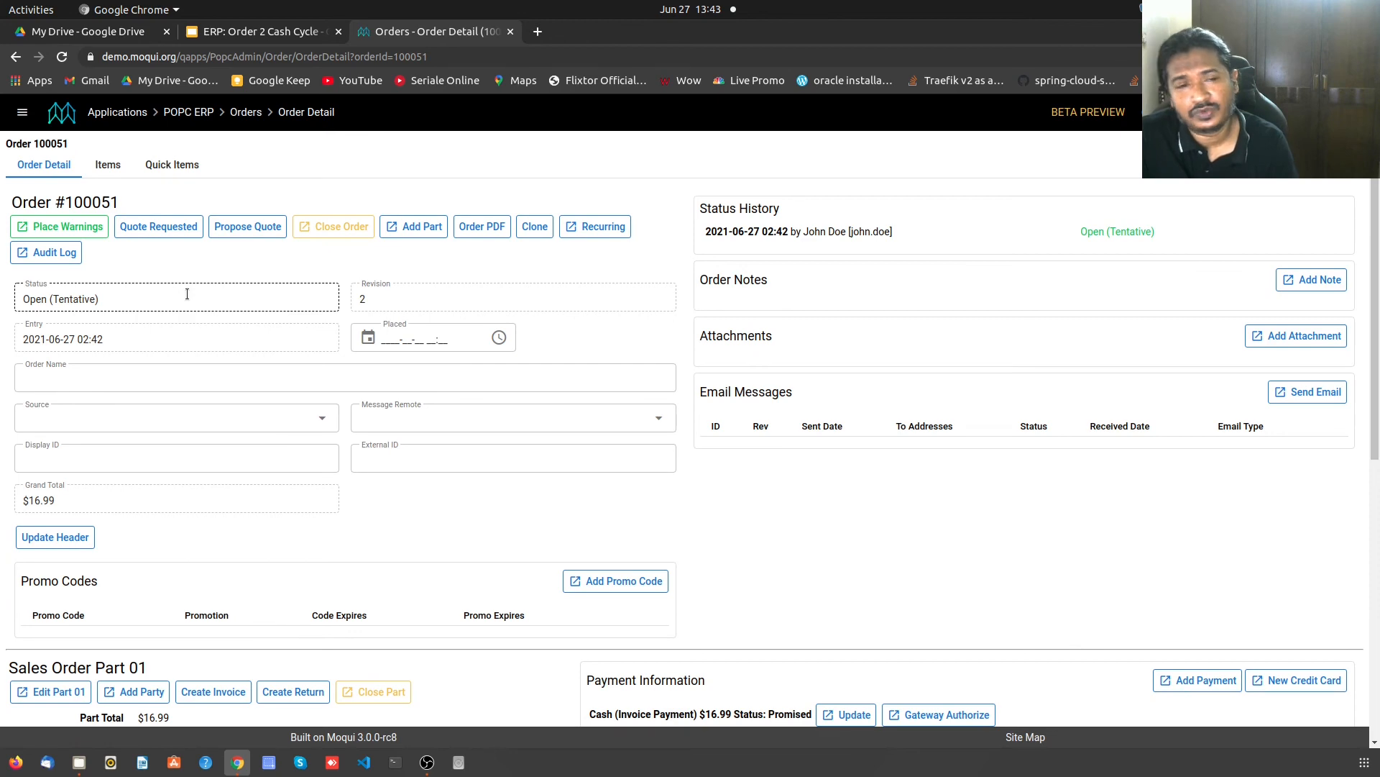
{"action": "left_click", "coordinate": [79, 225]}
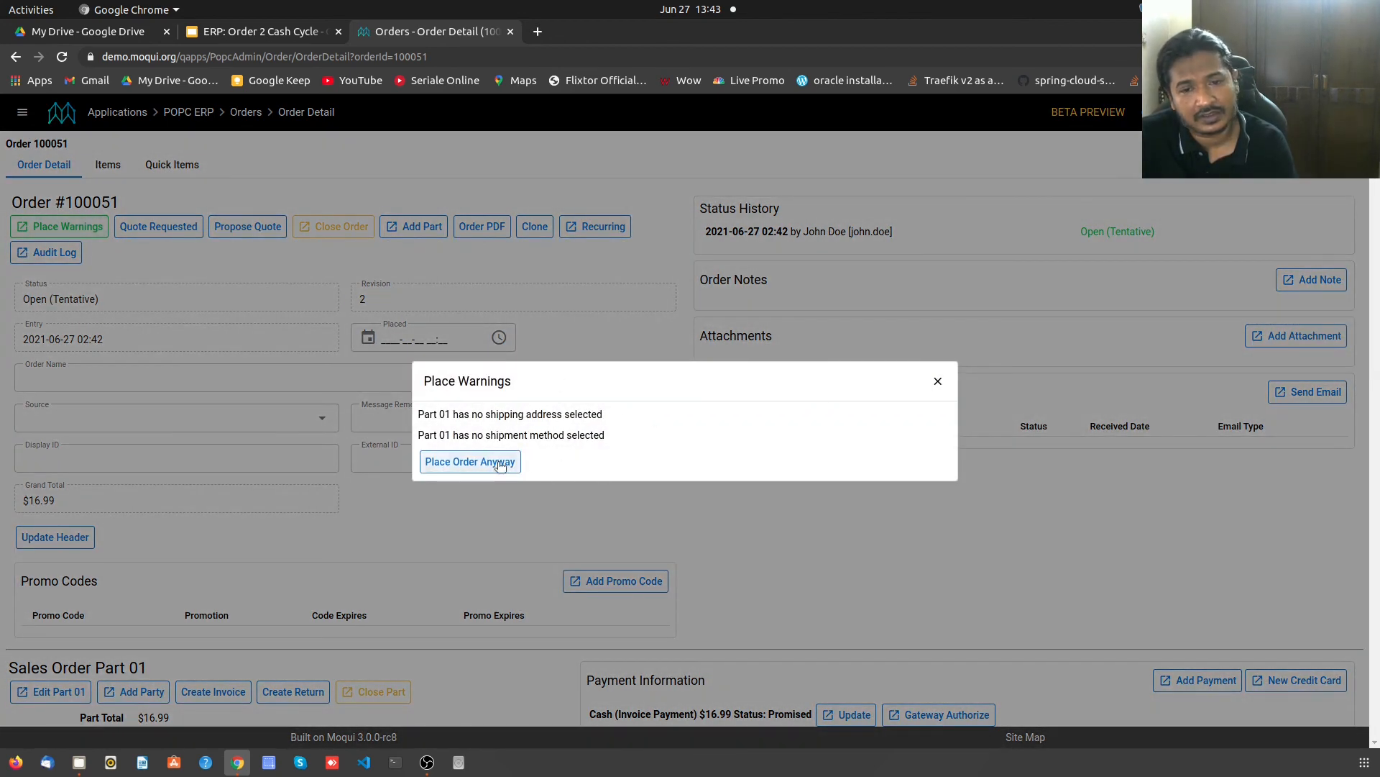
{"action": "left_click", "coordinate": [498, 462]}
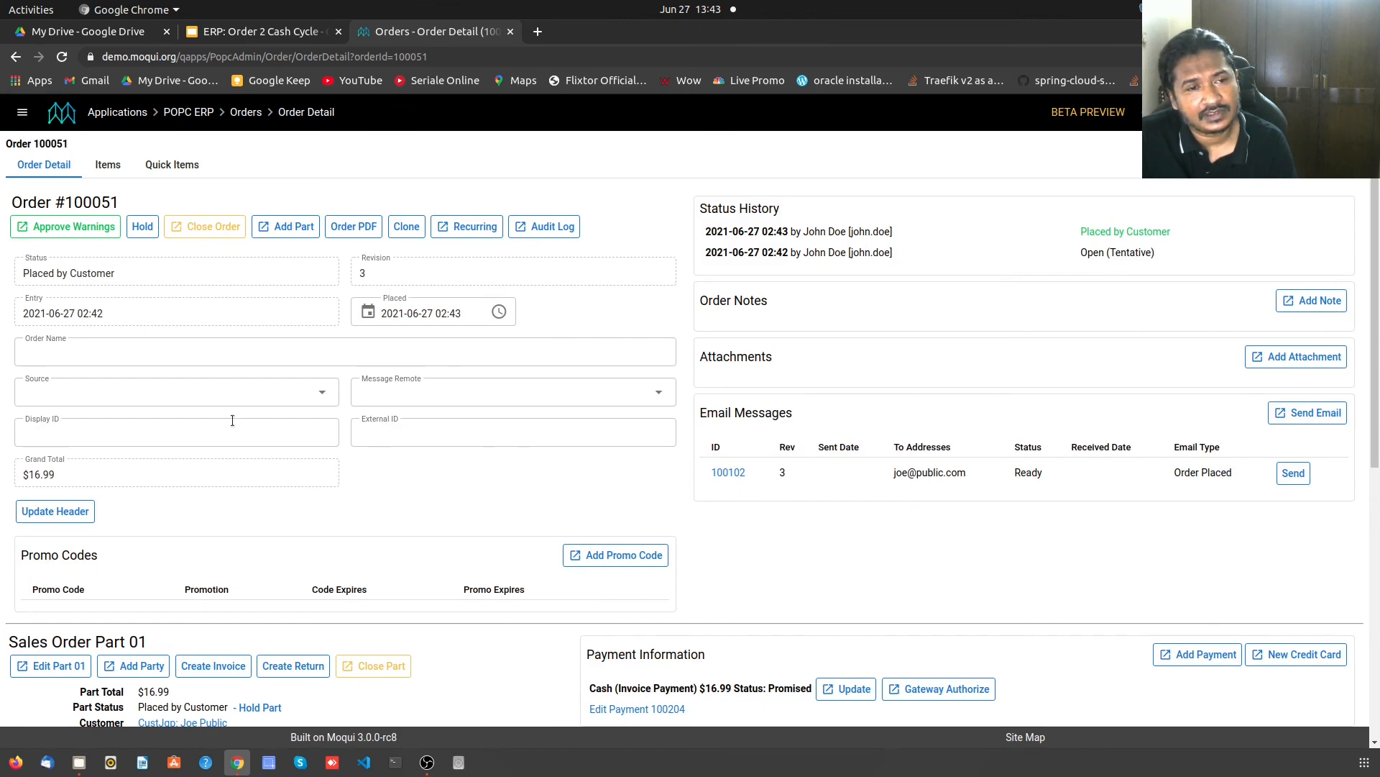
{"action": "scroll", "coordinate": [294, 446], "scroll_direction": "down", "scroll_amount": 2}
{"action": "scroll", "coordinate": [300, 476], "scroll_direction": "up", "scroll_amount": 2}
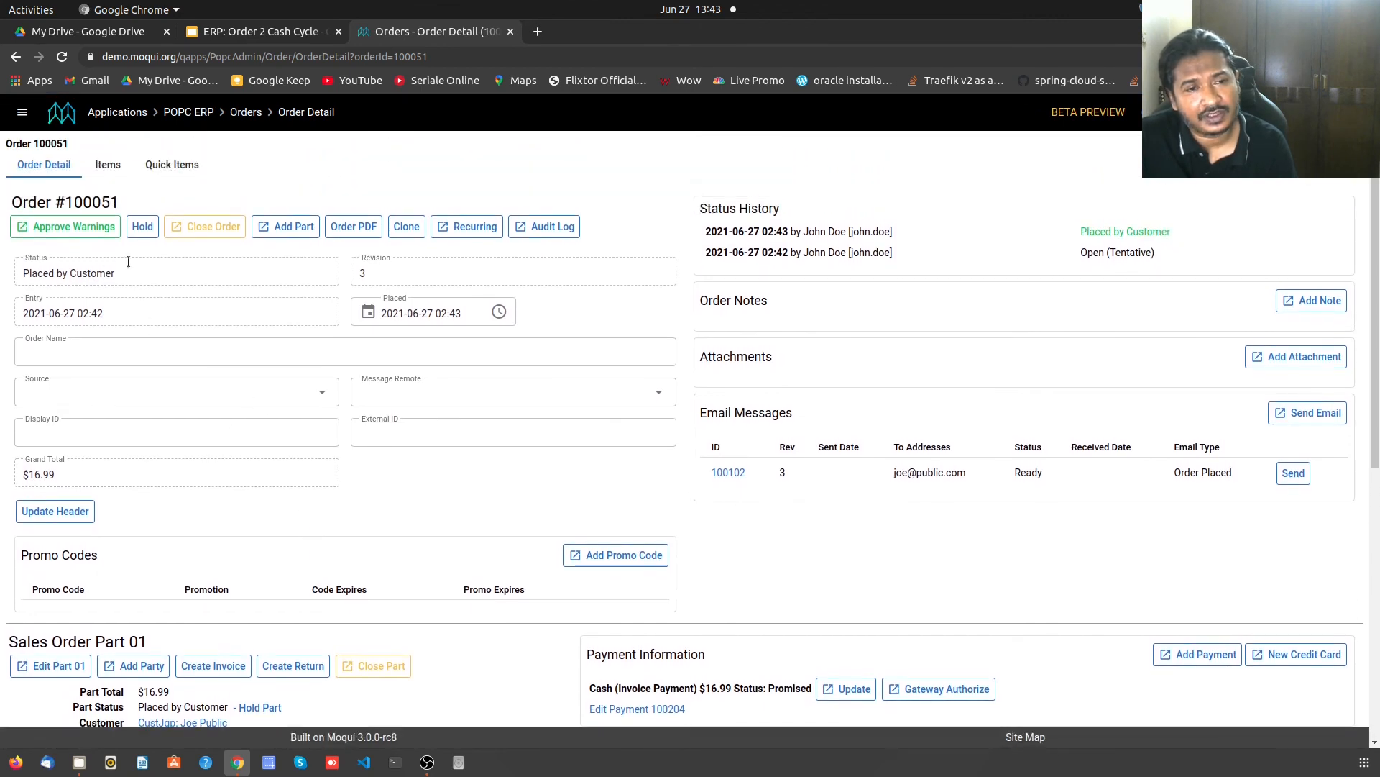
{"action": "left_click", "coordinate": [99, 228]}
- Approve order 100051 despite warnings and create invoice 100051 for Sales Order Part 01
{"action": "left_click", "coordinate": [513, 458]}
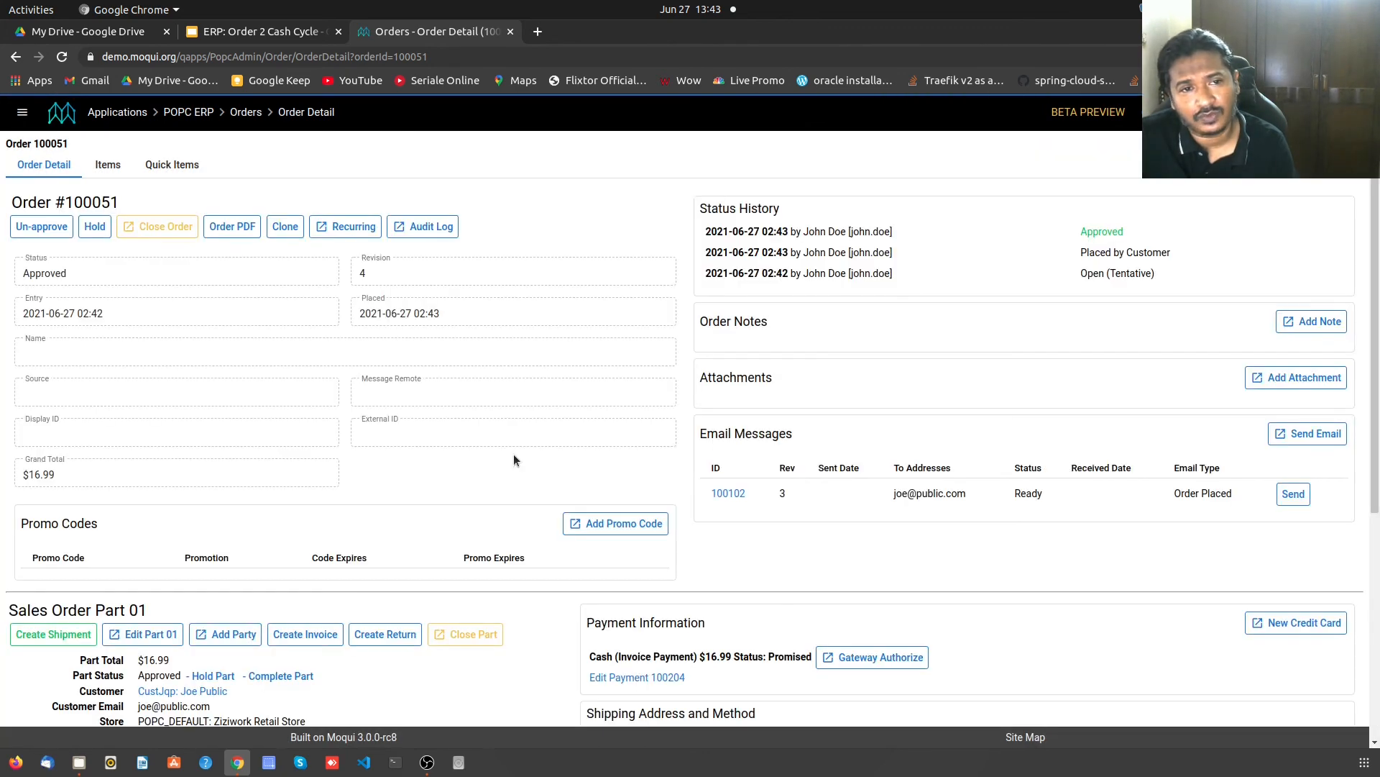
{"action": "scroll", "coordinate": [442, 485], "scroll_direction": "down", "scroll_amount": 4}
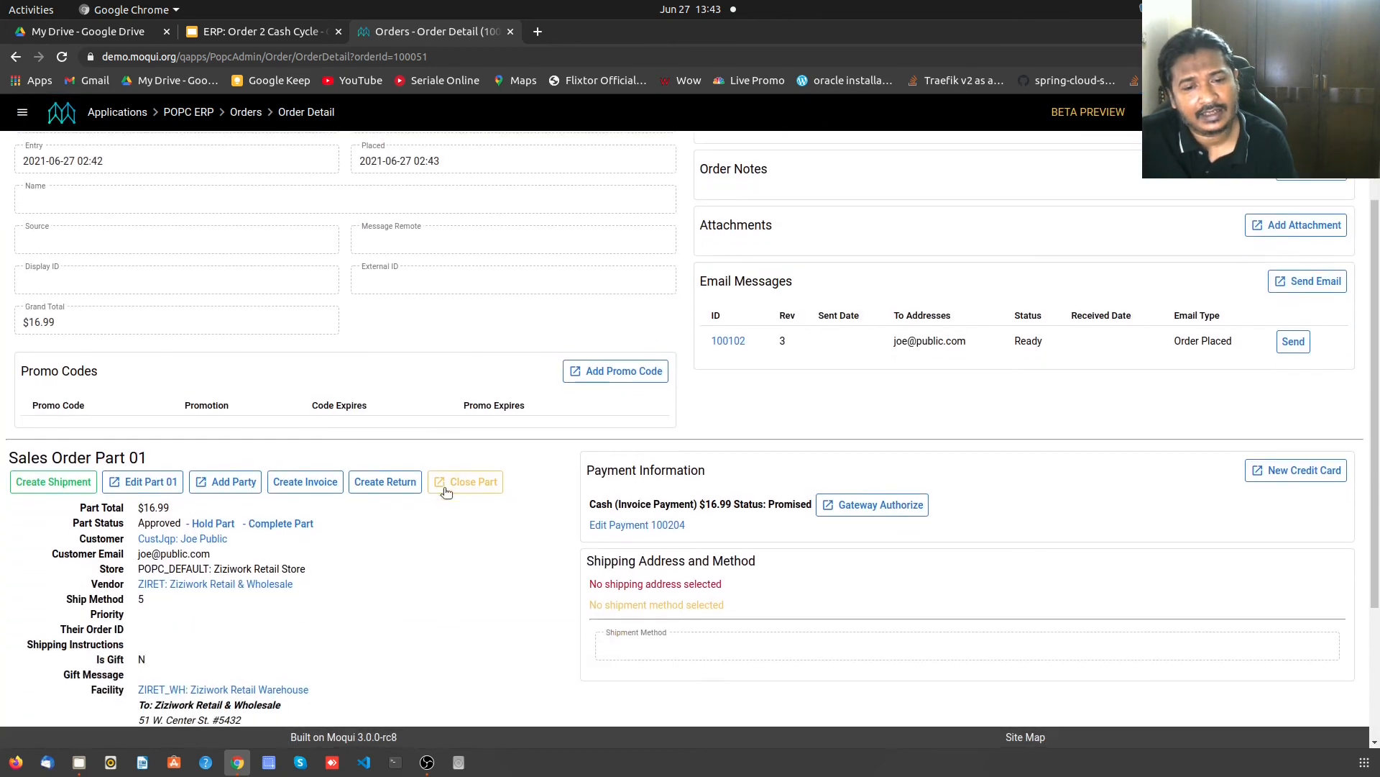
{"action": "scroll", "coordinate": [414, 516], "scroll_direction": "down", "scroll_amount": 1}
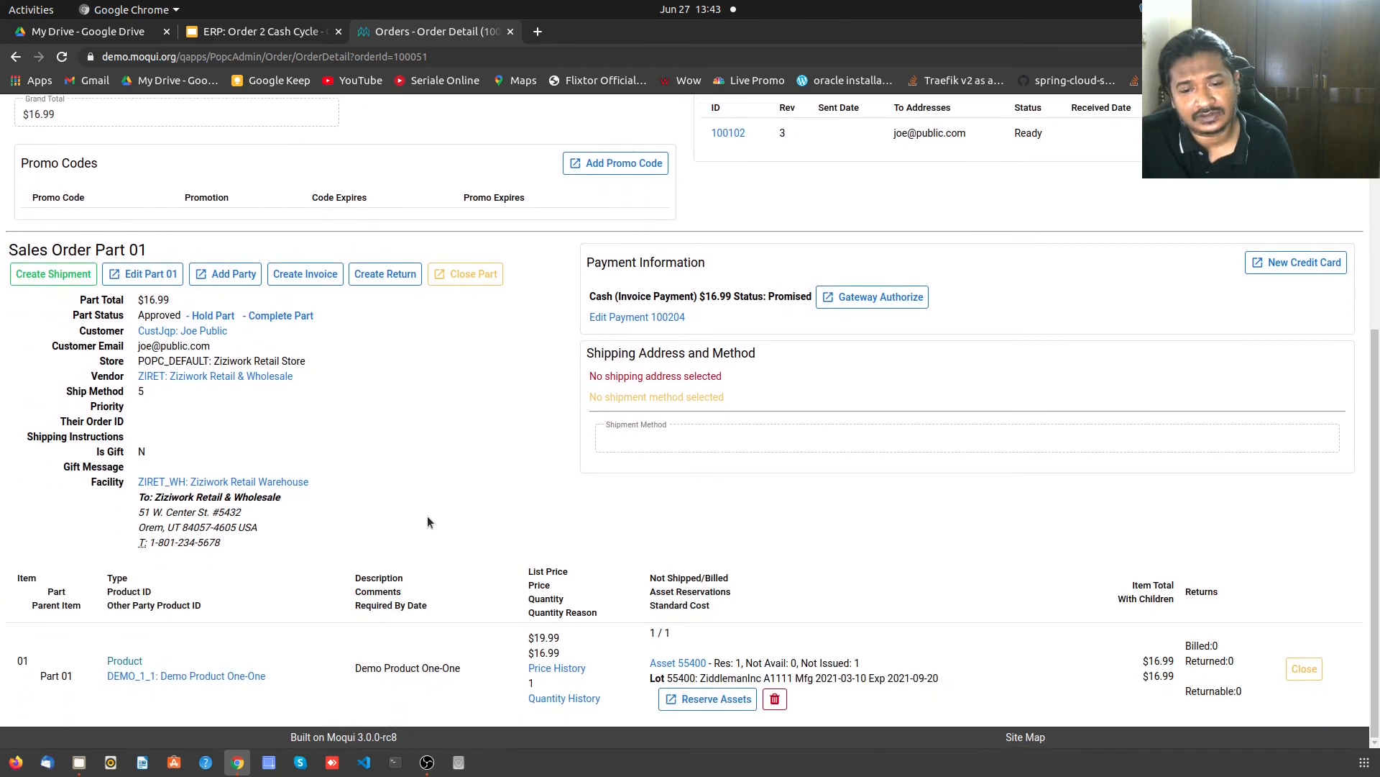
{"action": "scroll", "coordinate": [423, 518], "scroll_direction": "up", "scroll_amount": 3}
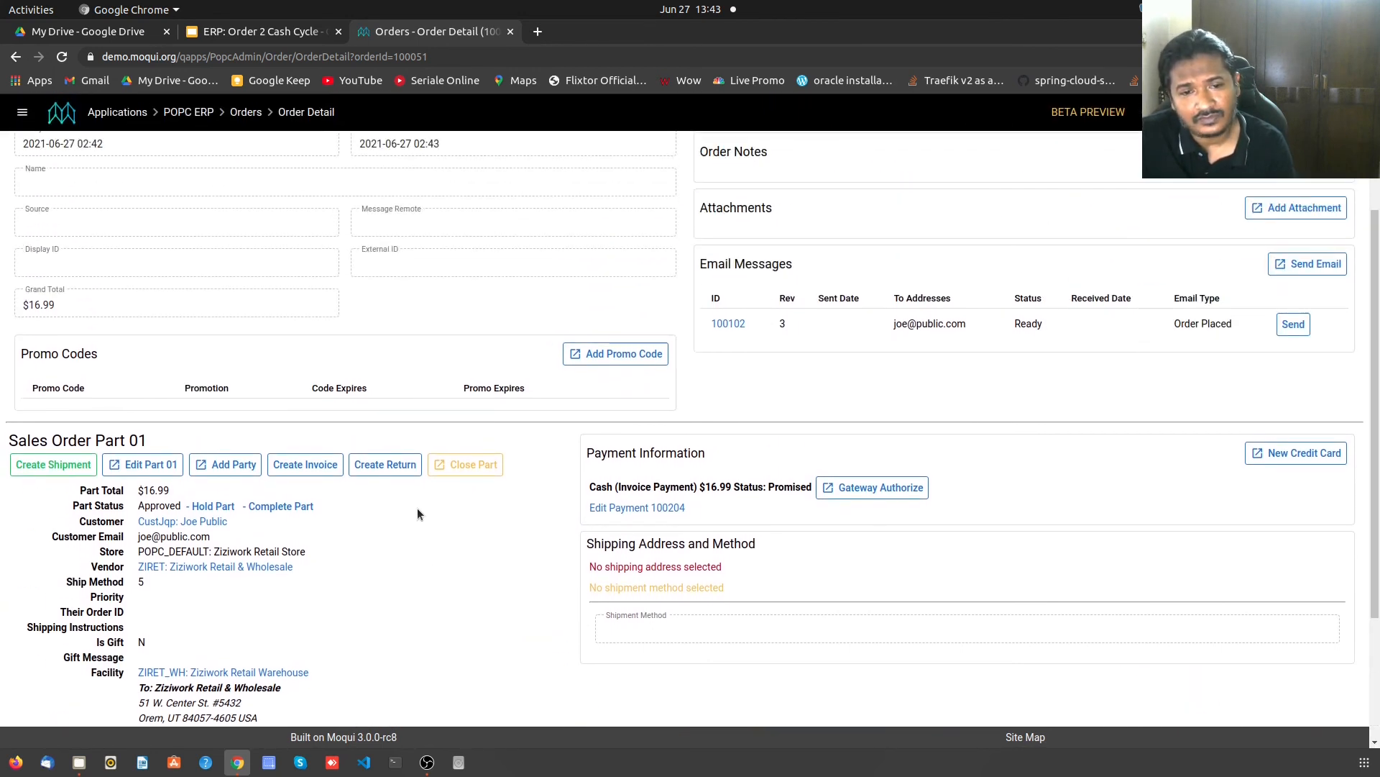
{"action": "left_click", "coordinate": [309, 465]}
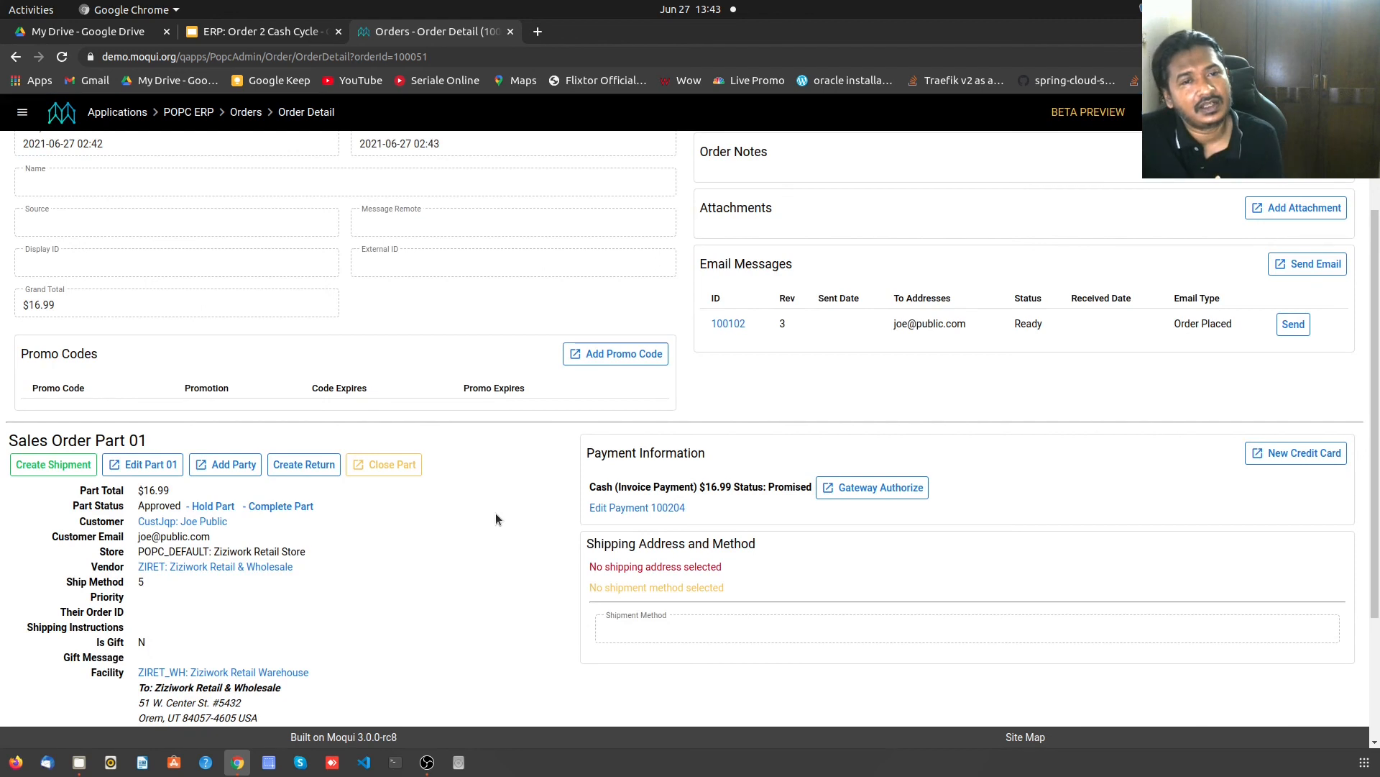
{"action": "scroll", "coordinate": [496, 519], "scroll_direction": "up", "scroll_amount": 3}
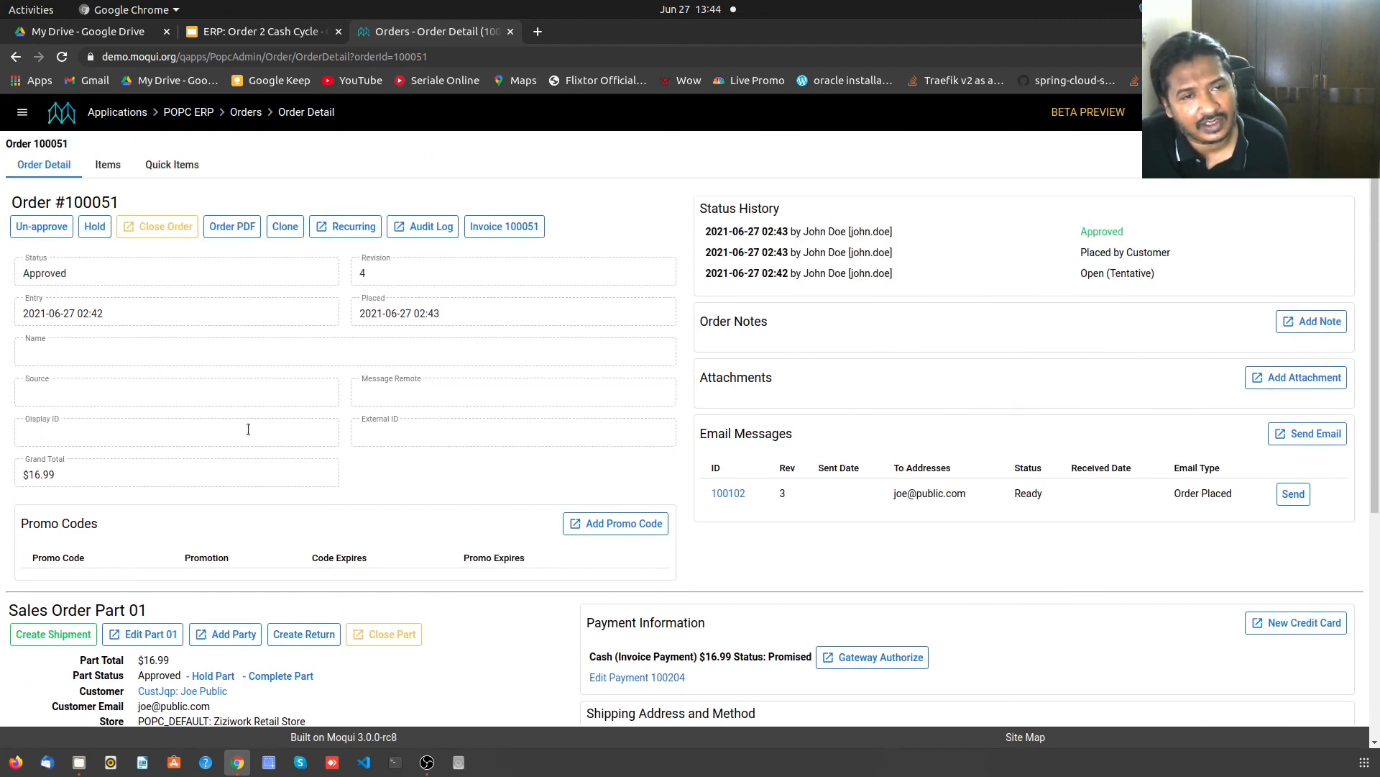
- Check the order's Items tab, return to Order Detail, then open the POPC ERP sections menu
{"action": "left_click", "coordinate": [101, 163]}
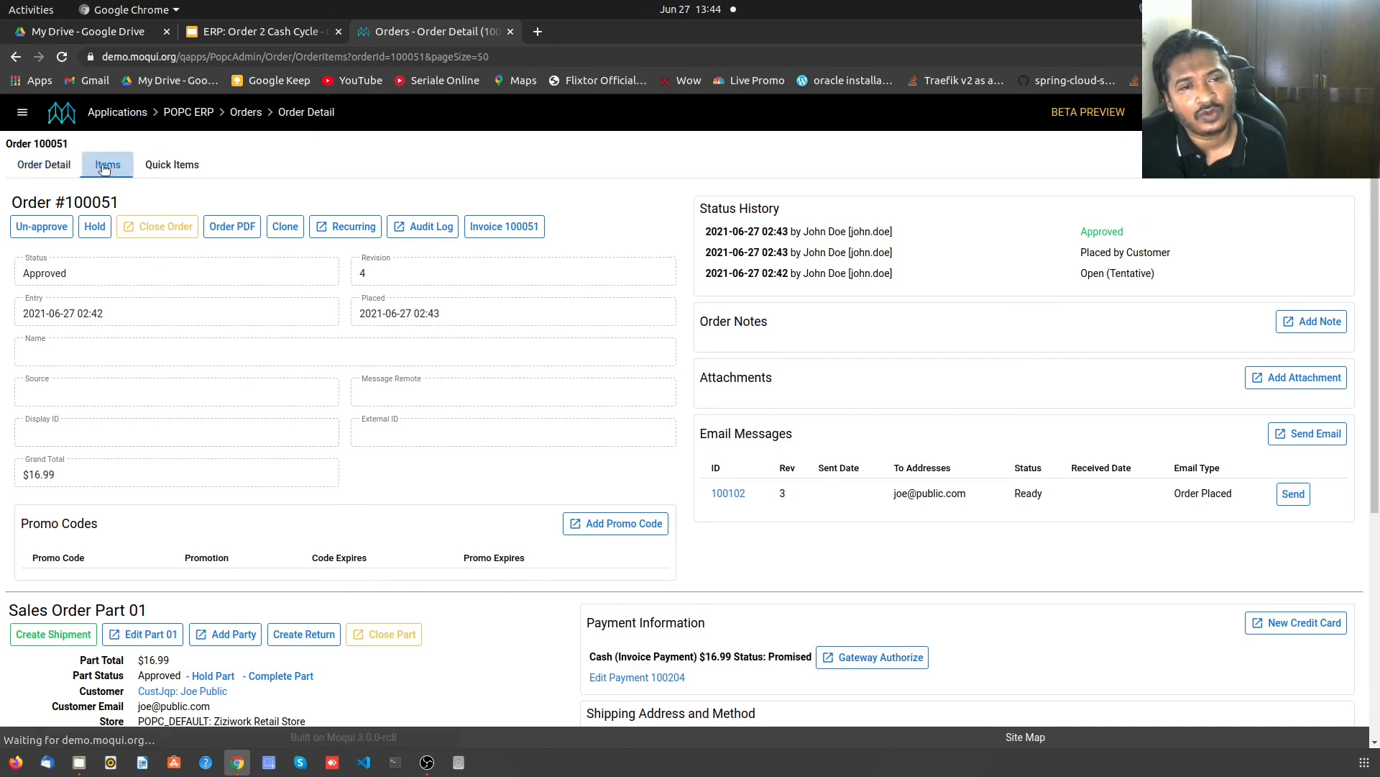
{"action": "left_click", "coordinate": [61, 168]}
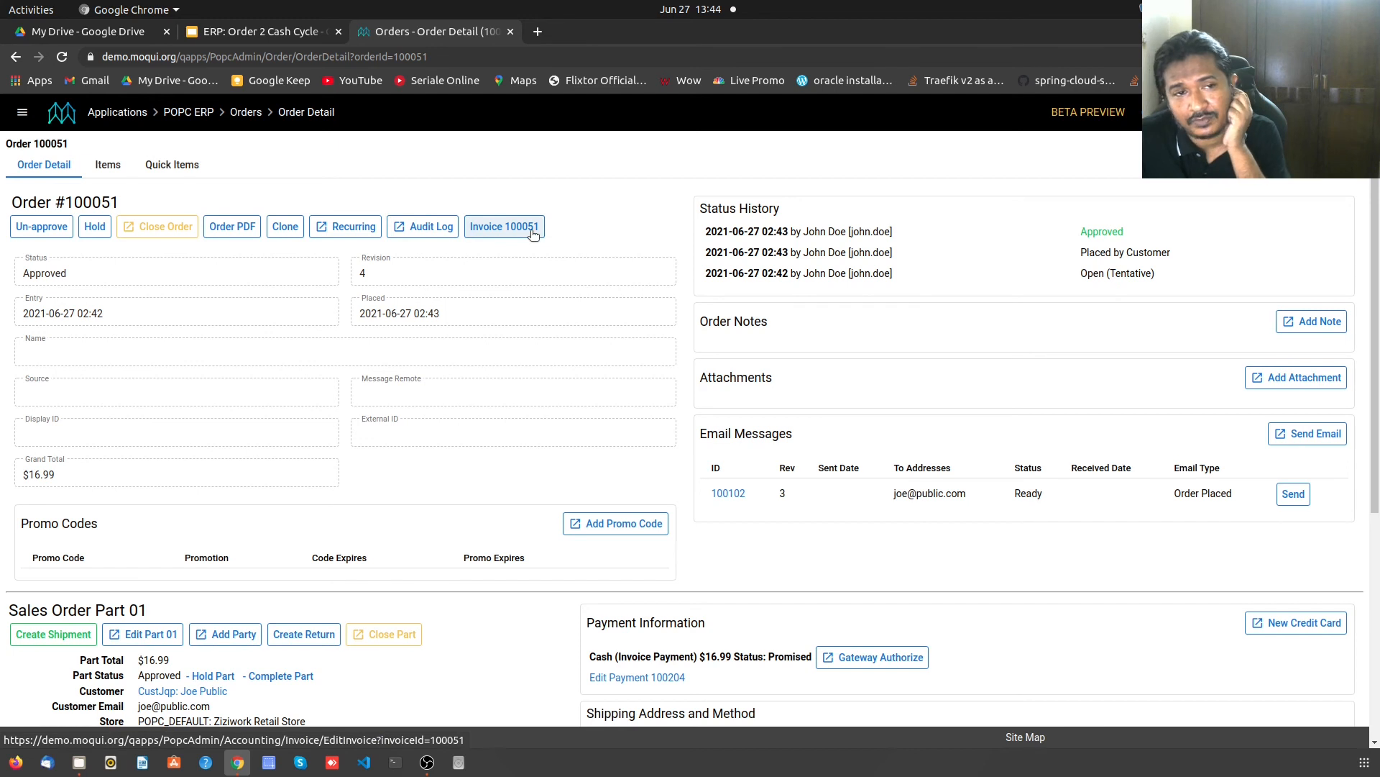
{"action": "left_click", "coordinate": [175, 113]}
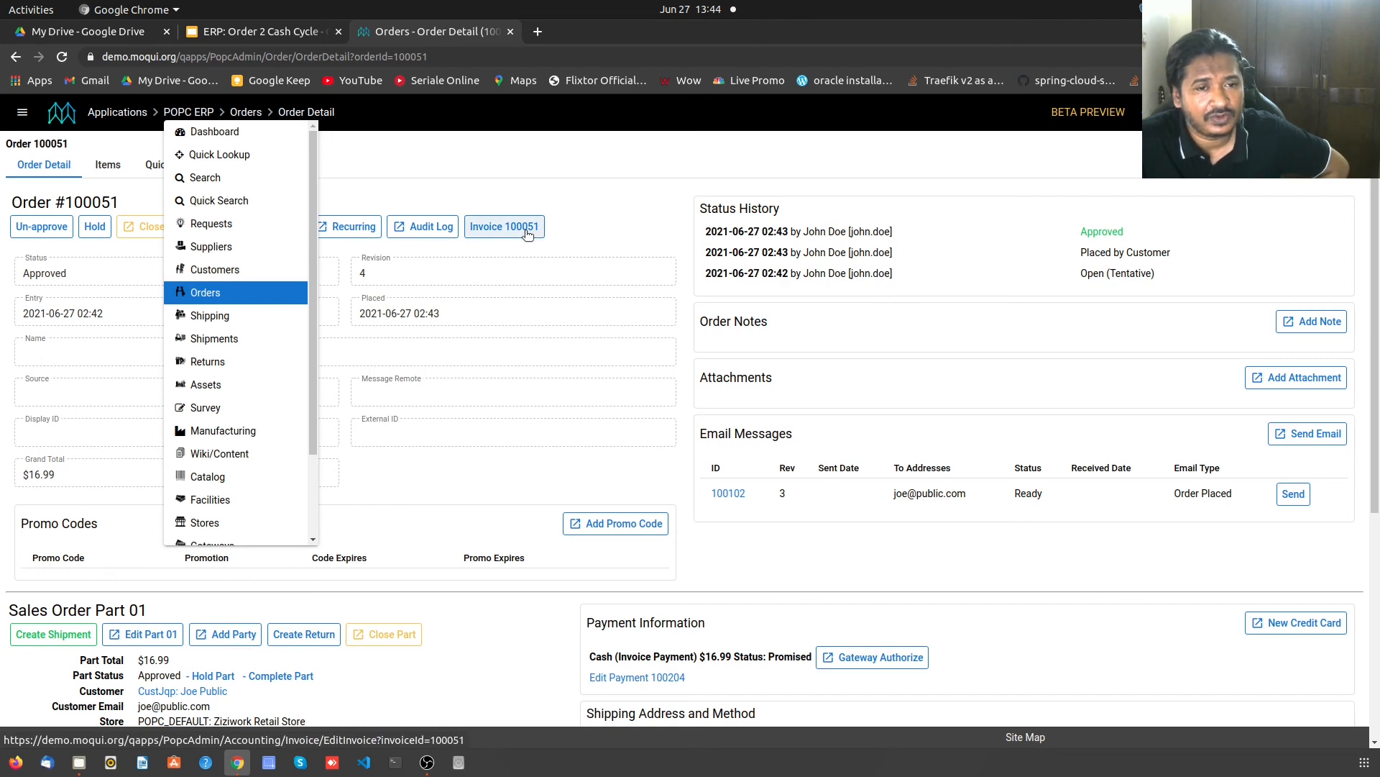
{"action": "scroll", "coordinate": [248, 432], "scroll_direction": "down", "scroll_amount": 5}
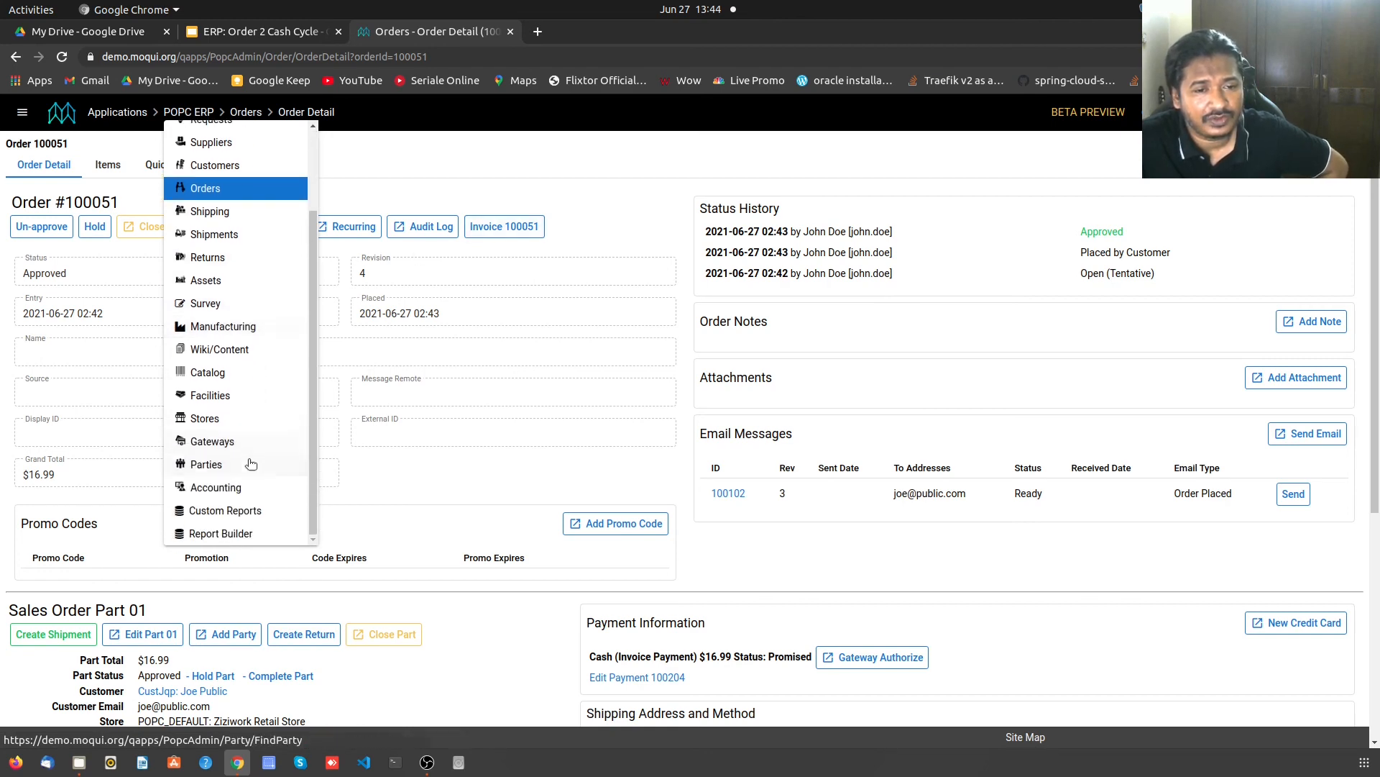
- Open invoice 100051 from the Accounting invoice list and review its $16.99 unpaid details
{"action": "left_click", "coordinate": [248, 488]}
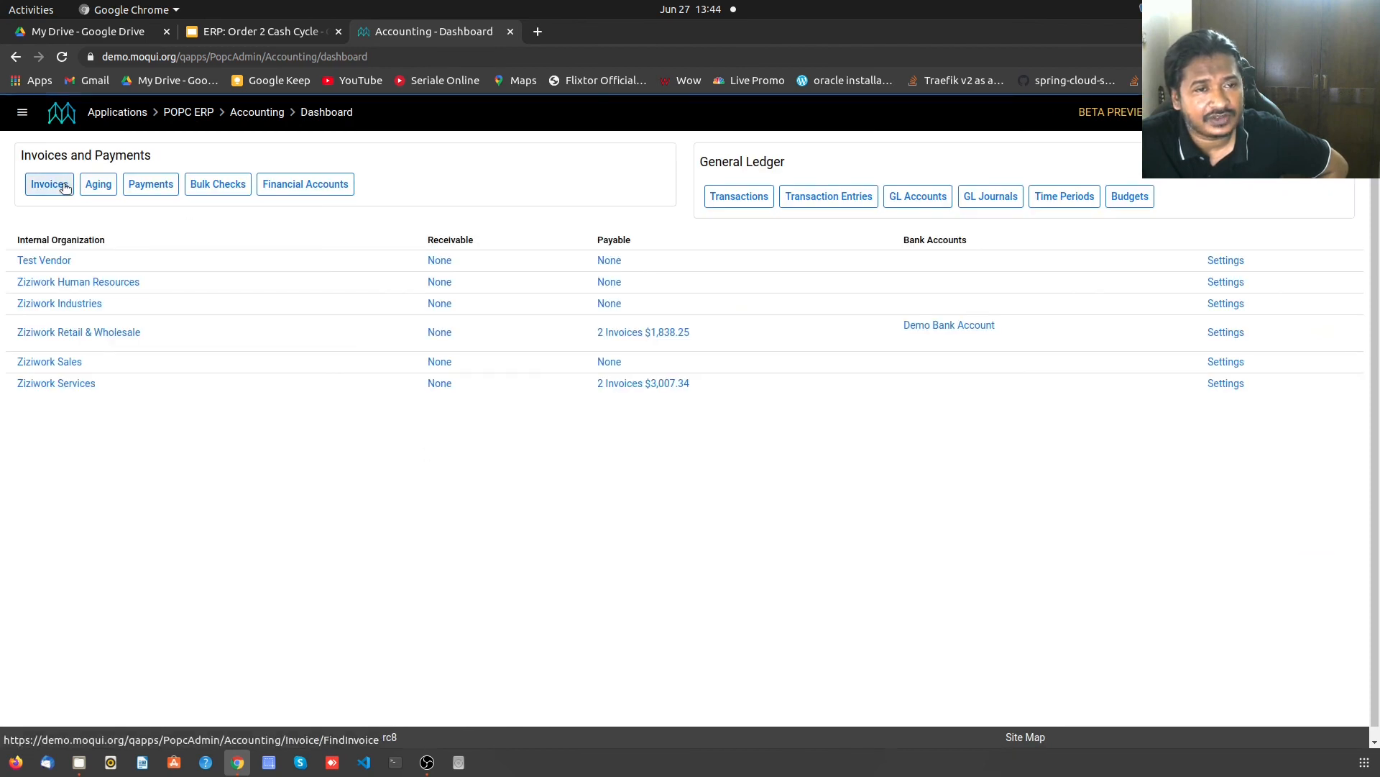
{"action": "left_click", "coordinate": [49, 184]}
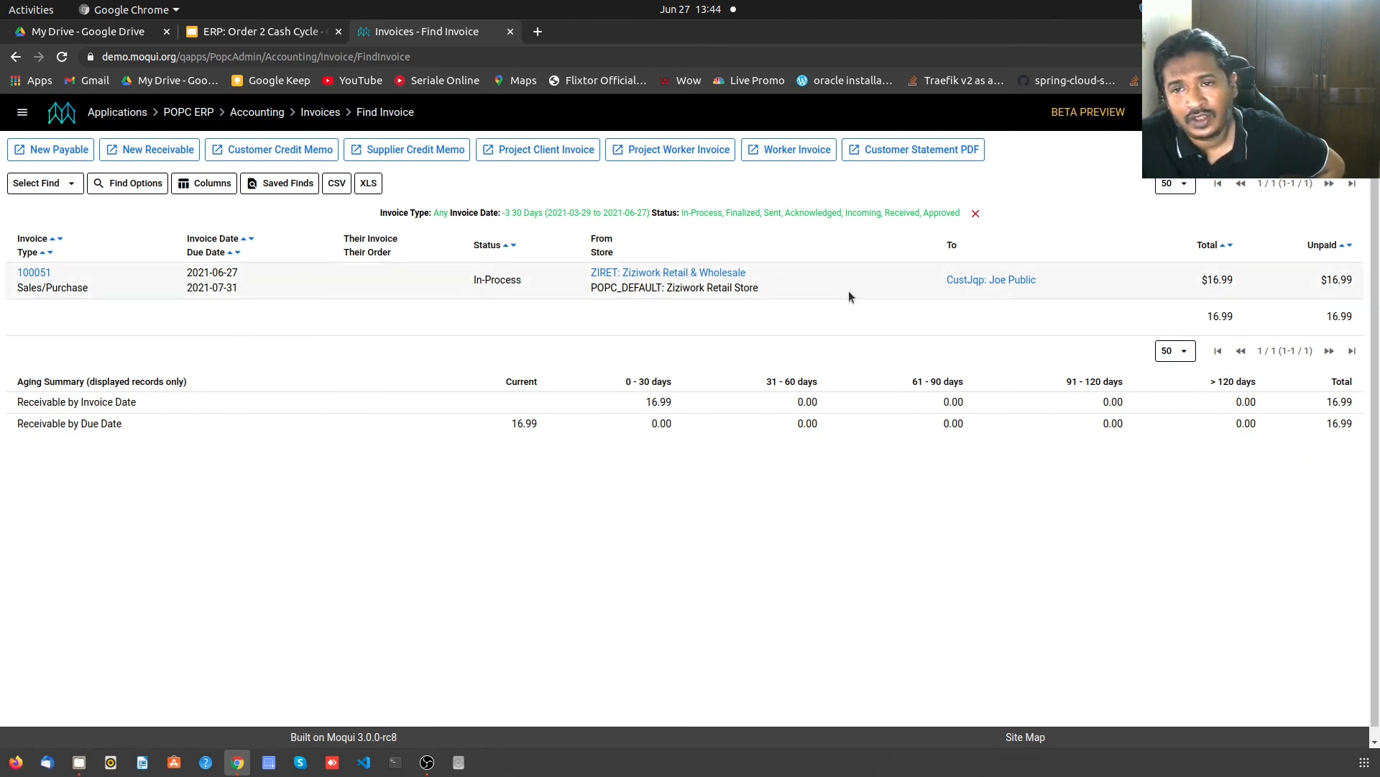
{"action": "left_click", "coordinate": [34, 272]}
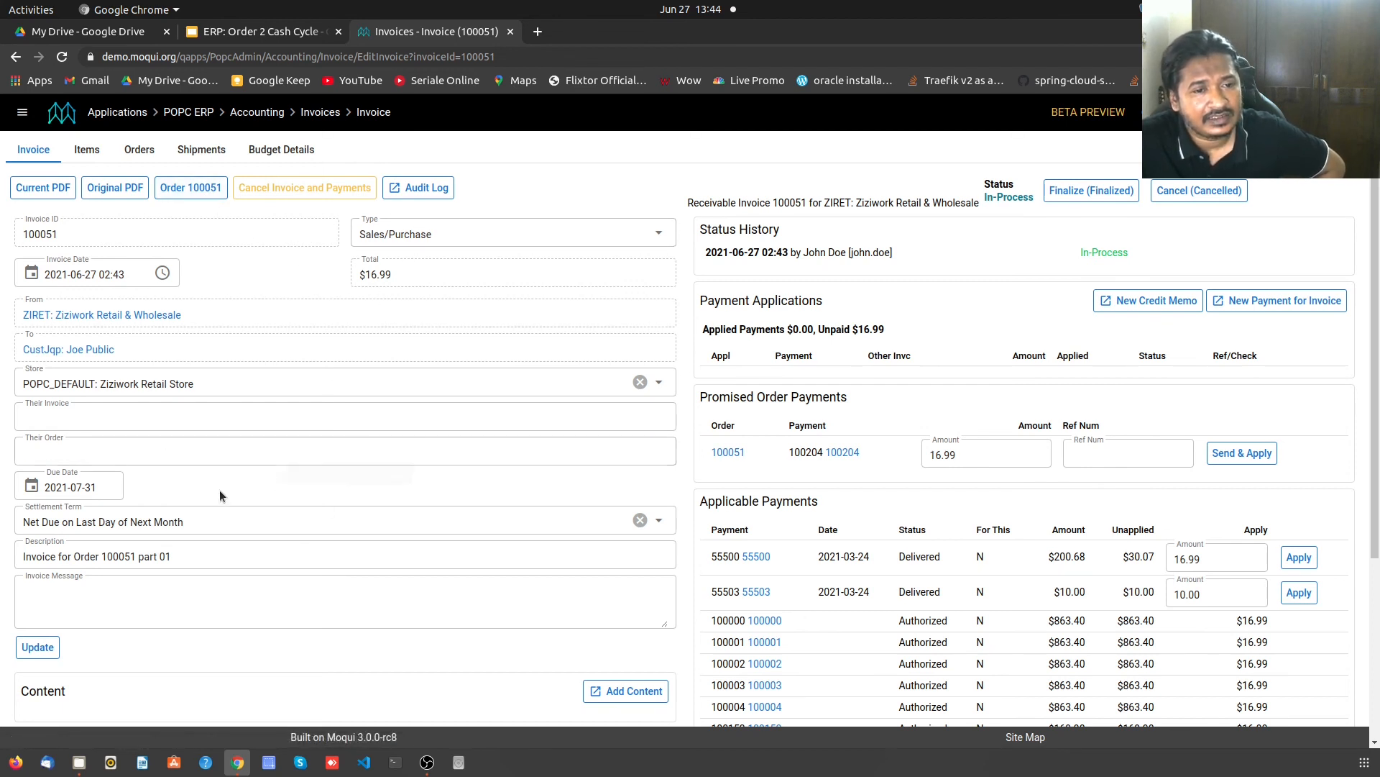
{"action": "scroll", "coordinate": [218, 490], "scroll_direction": "down", "scroll_amount": 3}
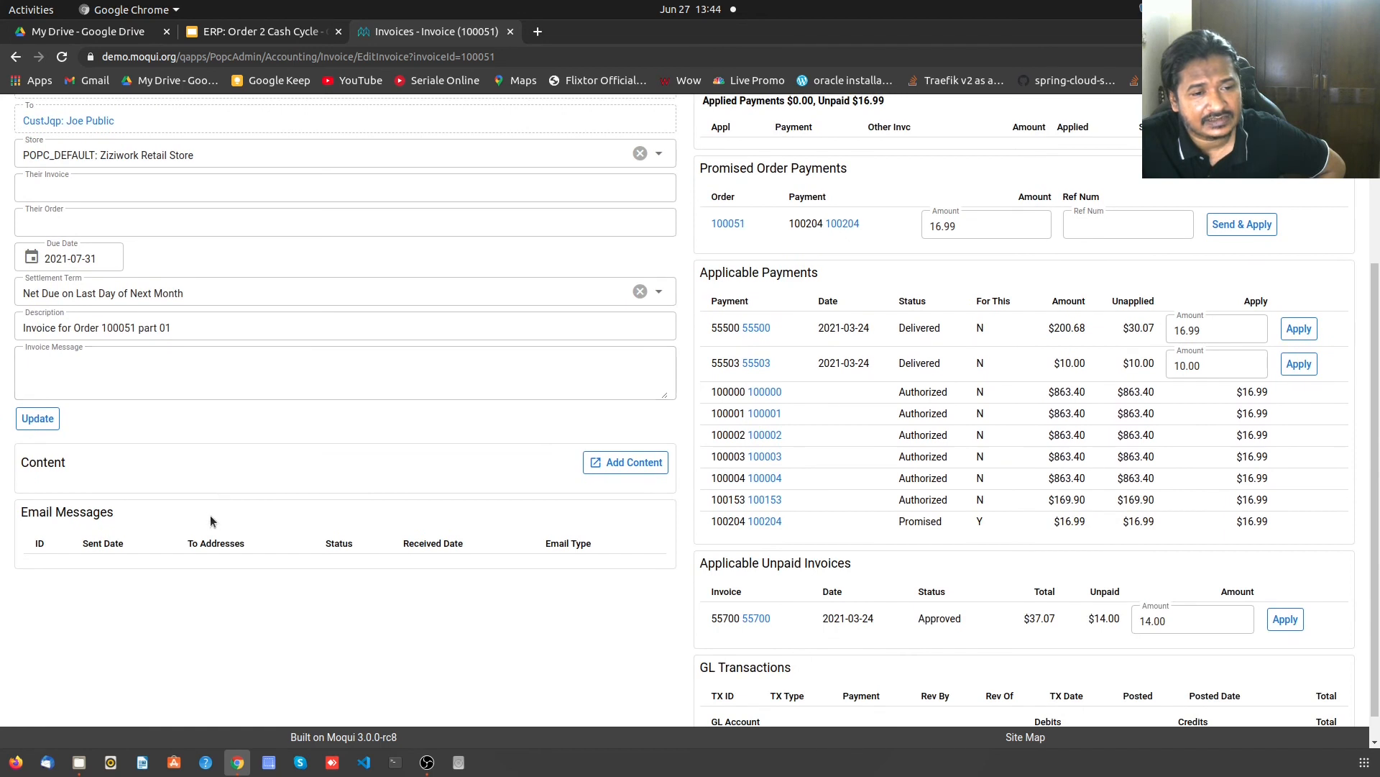
{"action": "scroll", "coordinate": [719, 539], "scroll_direction": "up", "scroll_amount": 2}
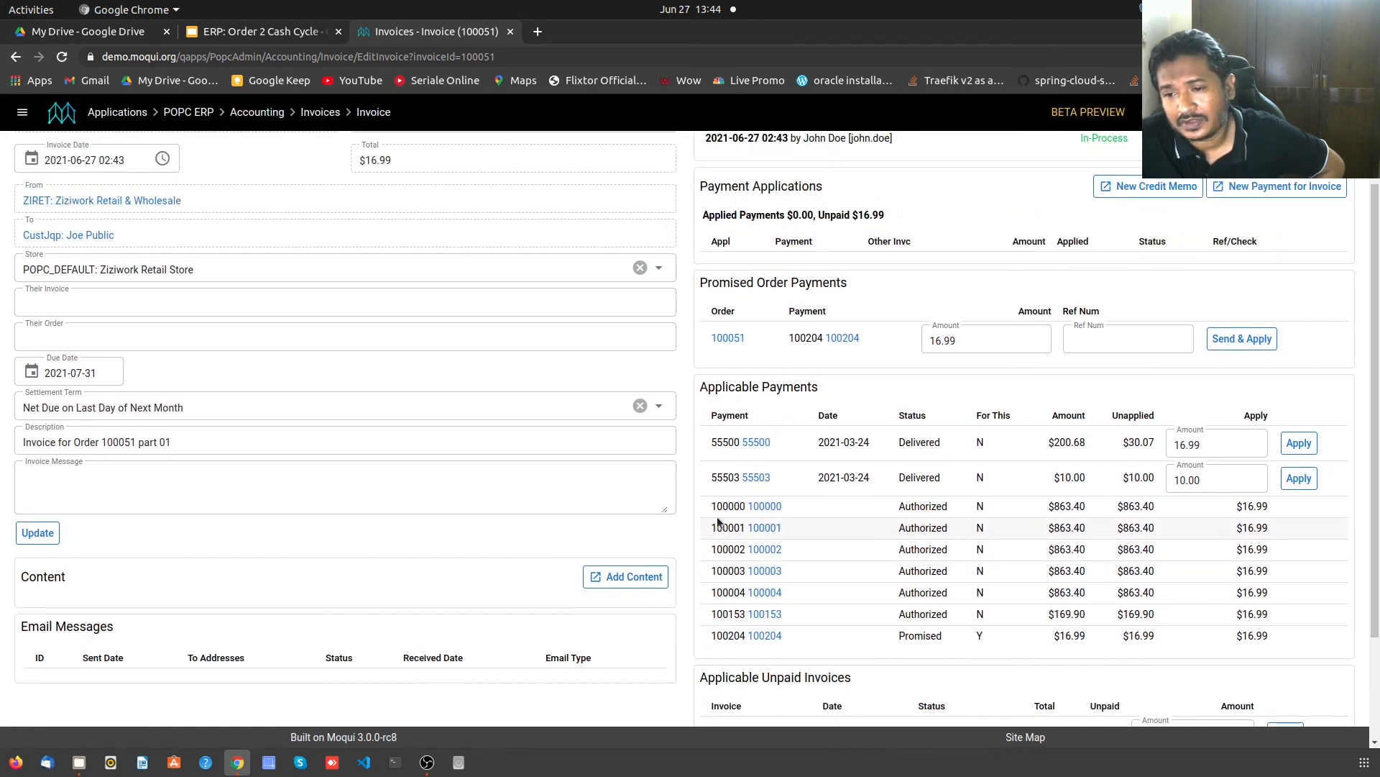
{"action": "scroll", "coordinate": [899, 538], "scroll_direction": "up", "scroll_amount": 2}
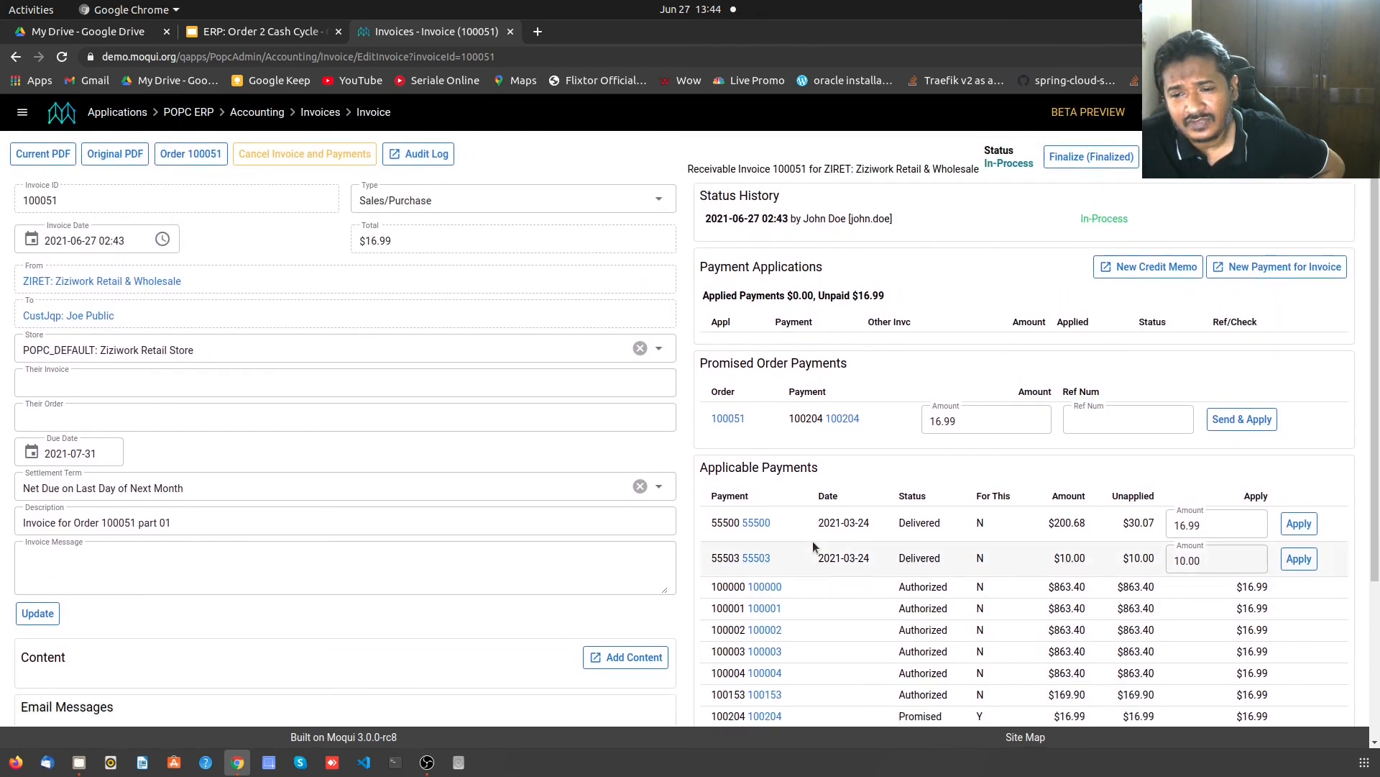
{"action": "scroll", "coordinate": [814, 546], "scroll_direction": "down", "scroll_amount": 2}
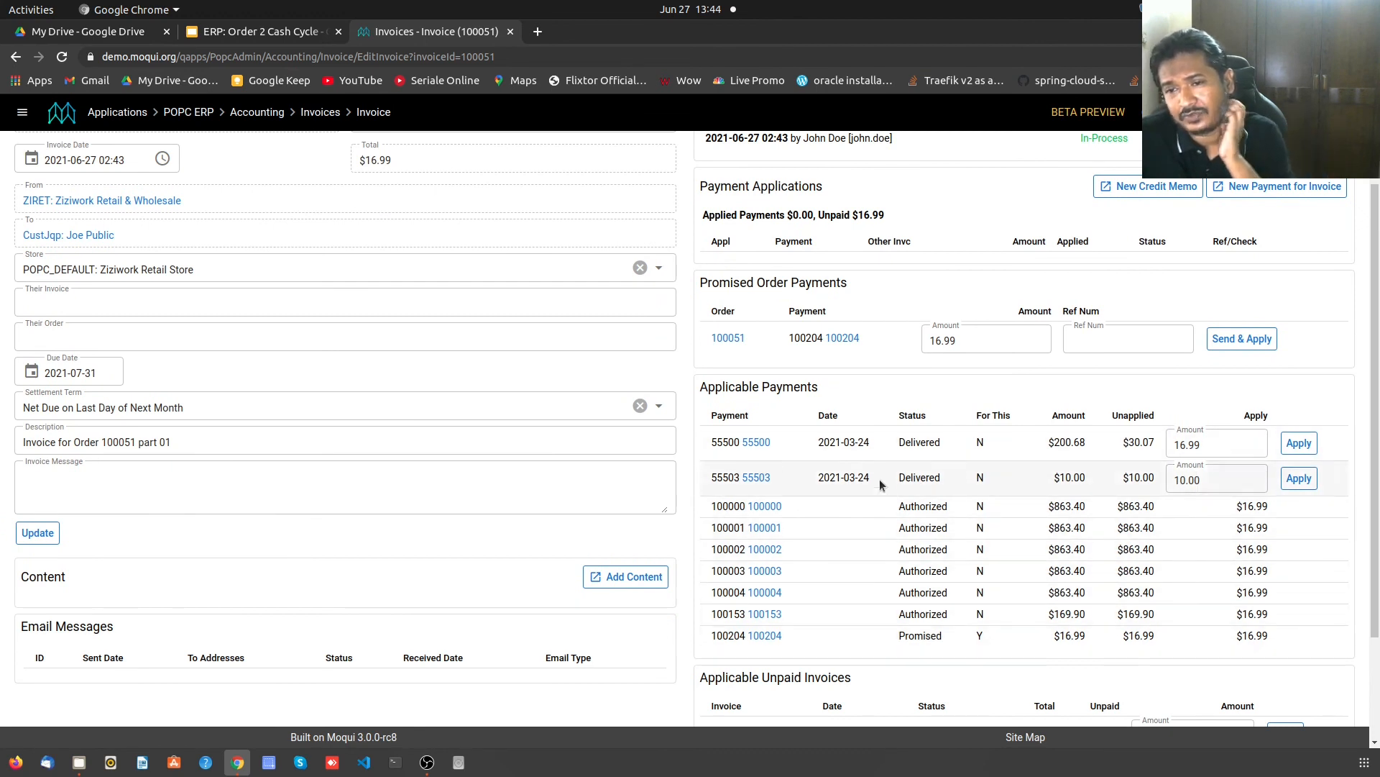
{"action": "scroll", "coordinate": [871, 515], "scroll_direction": "up", "scroll_amount": 2}
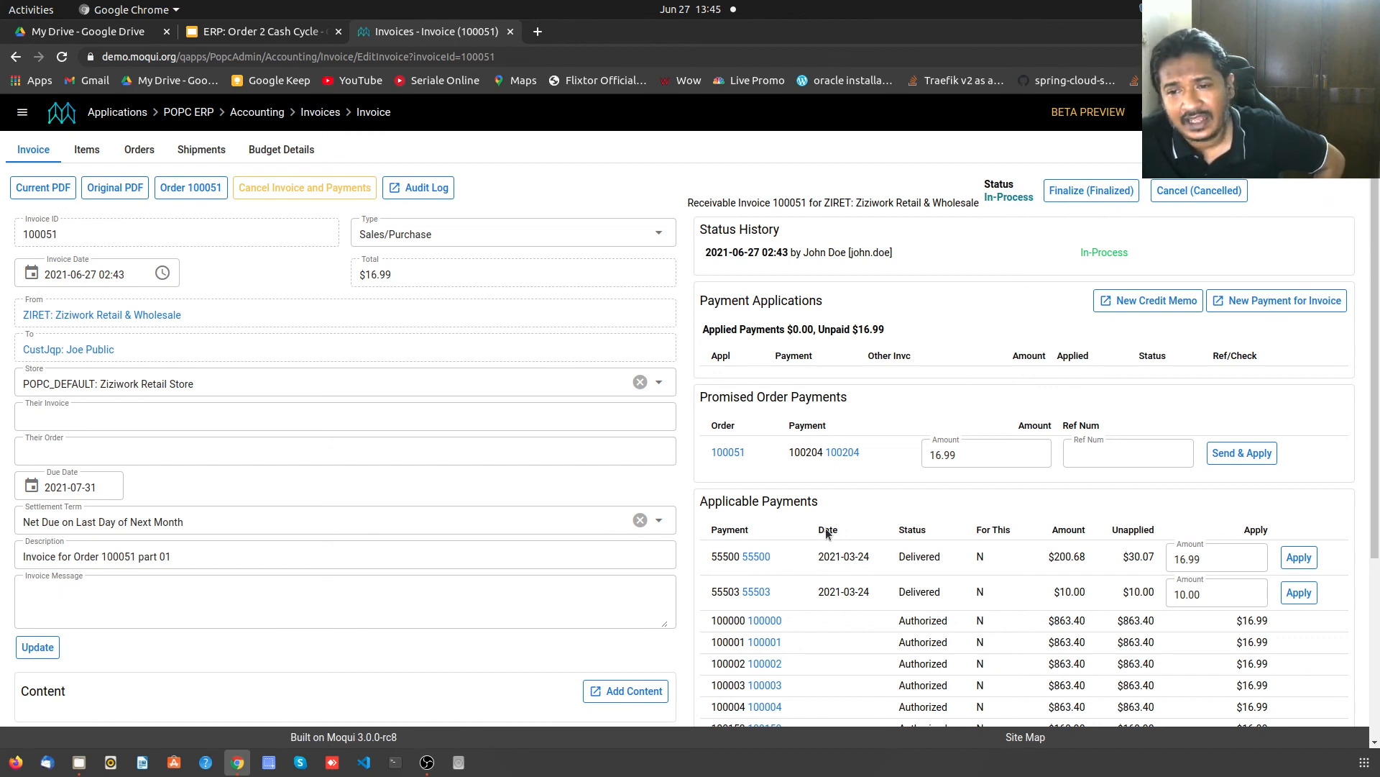
{"action": "scroll", "coordinate": [827, 532], "scroll_direction": "down", "scroll_amount": 2}
{"action": "scroll", "coordinate": [827, 535], "scroll_direction": "up", "scroll_amount": 2}
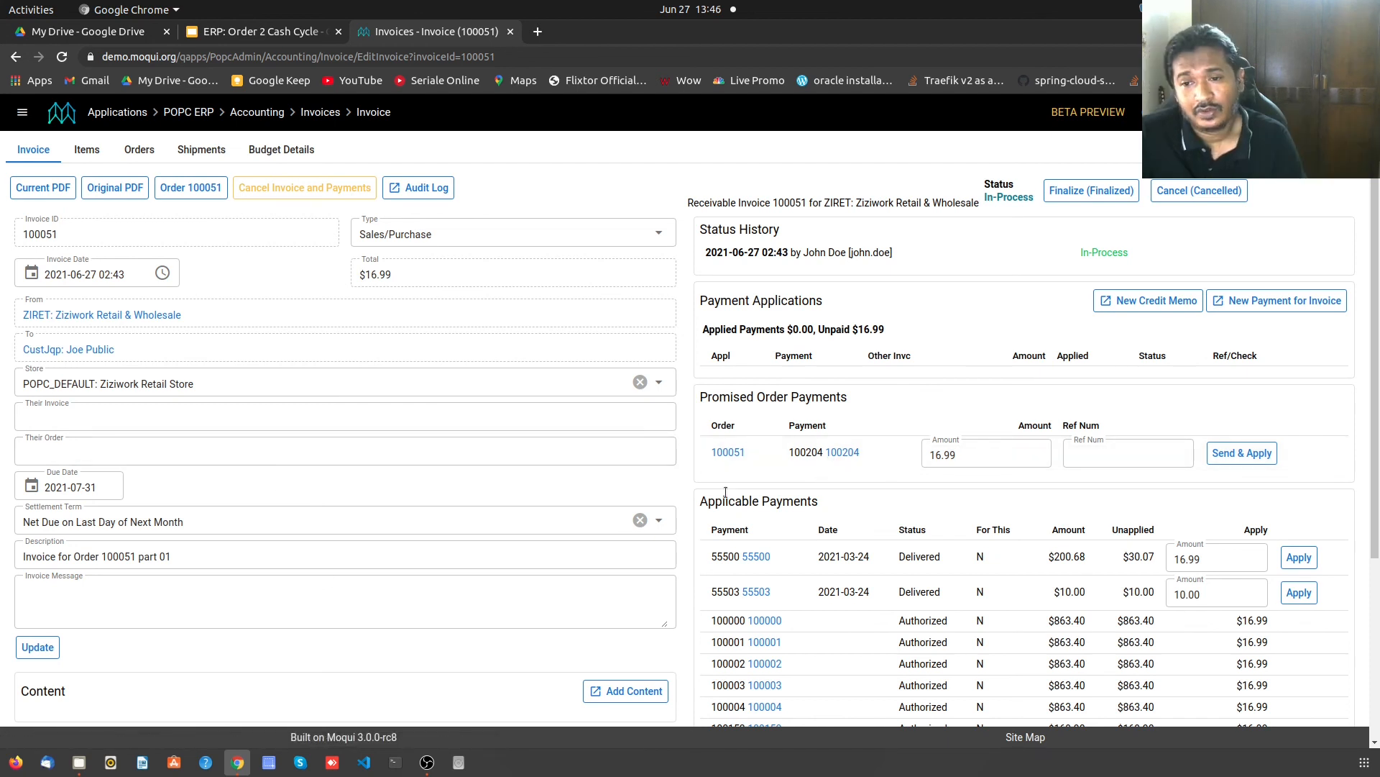
- Open promised cash payment 100204 and change its status to Authorized, confirming the change
{"action": "left_click", "coordinate": [846, 453]}
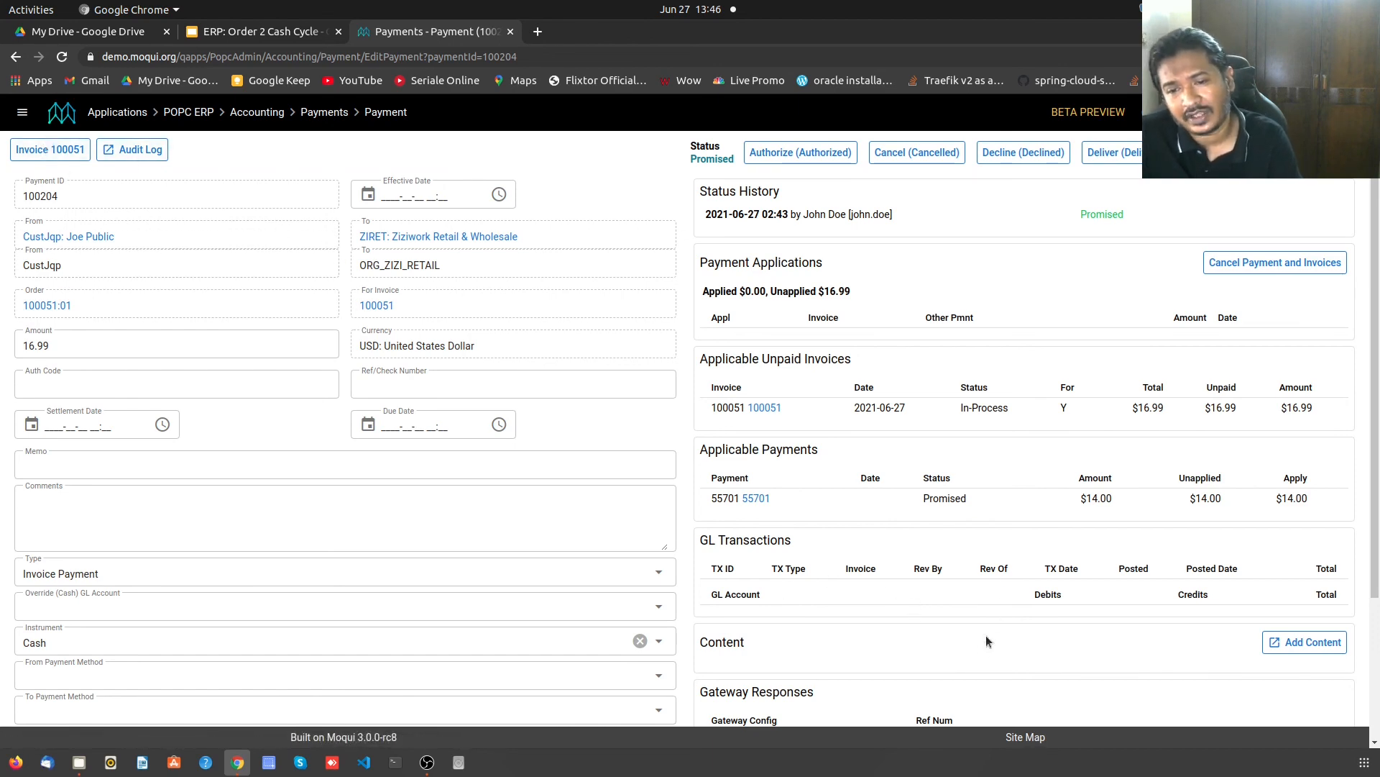
{"action": "scroll", "coordinate": [1011, 645], "scroll_direction": "down", "scroll_amount": 3}
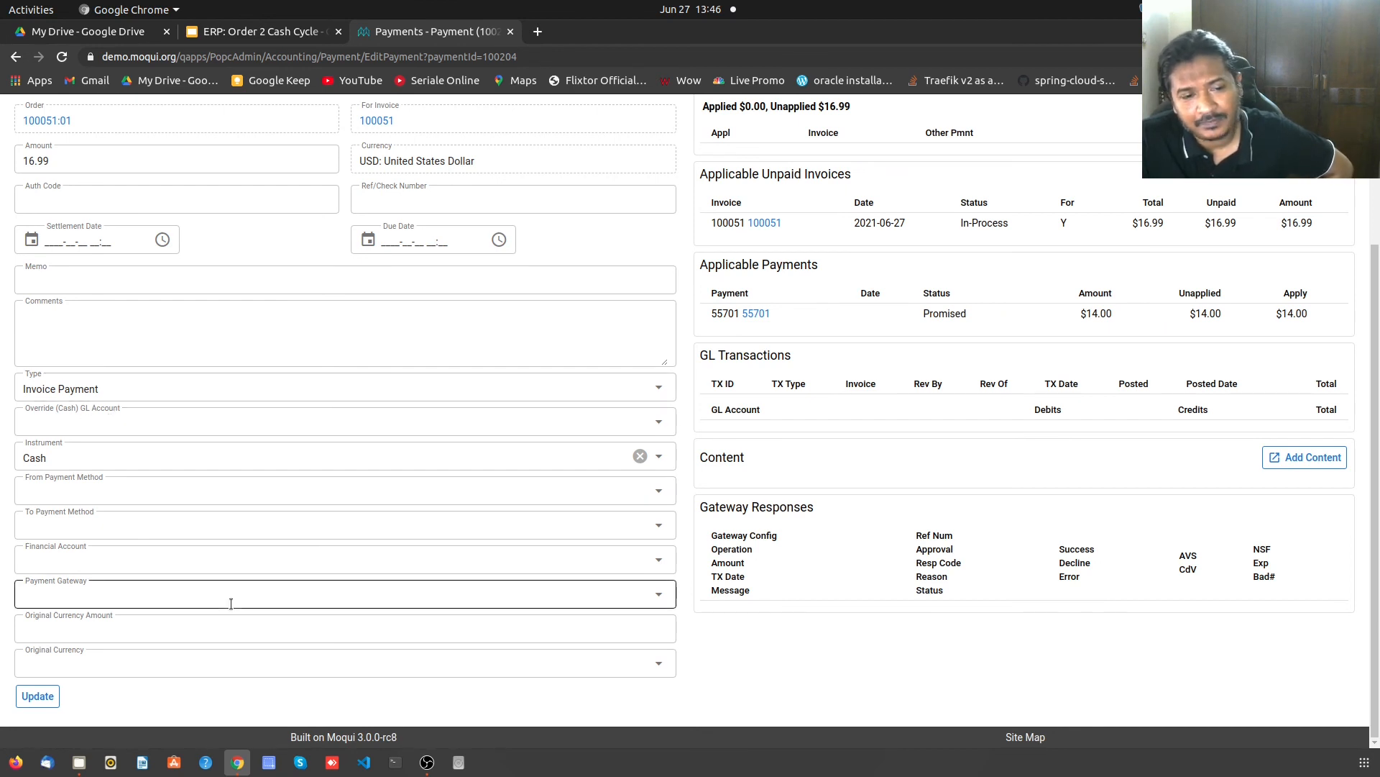
{"action": "scroll", "coordinate": [660, 630], "scroll_direction": "up", "scroll_amount": 2}
{"action": "scroll", "coordinate": [660, 630], "scroll_direction": "up", "scroll_amount": 1}
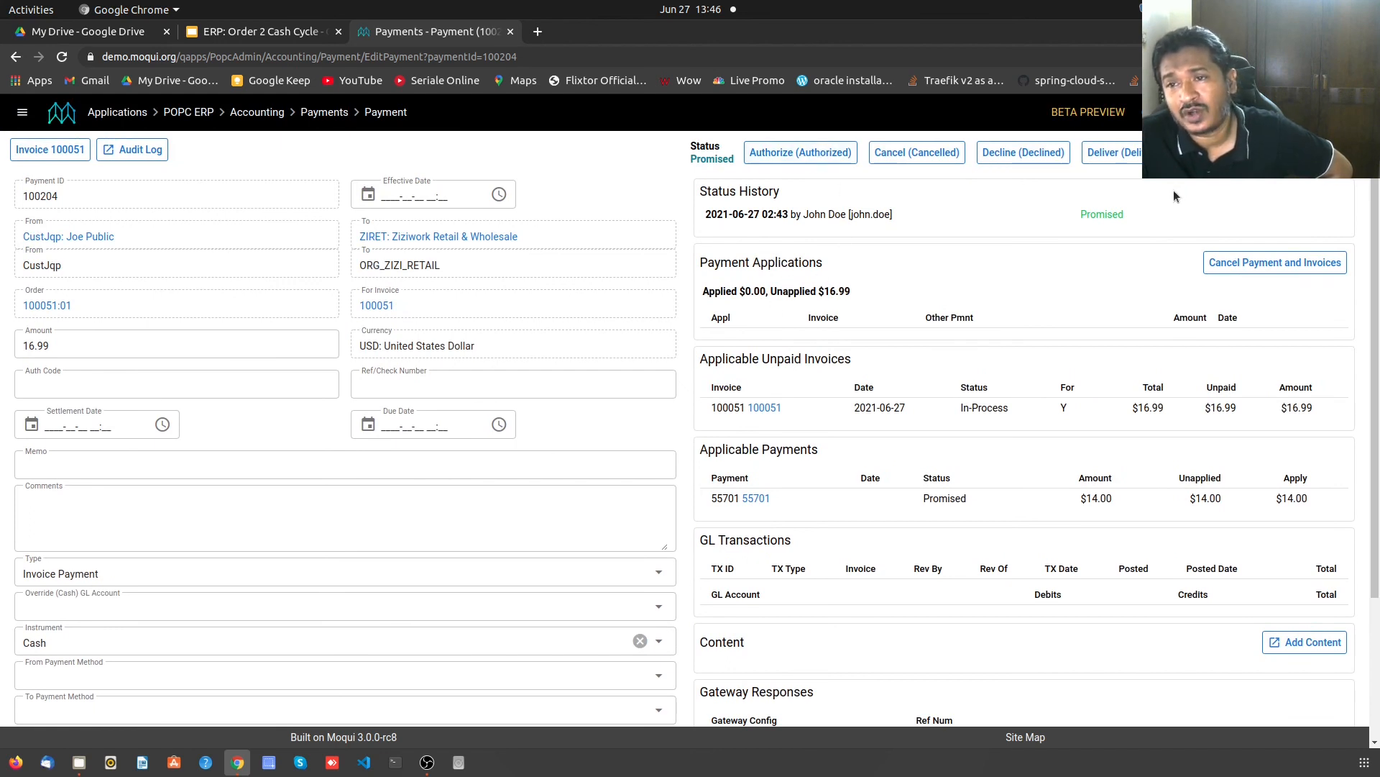
{"action": "left_click", "coordinate": [815, 157]}
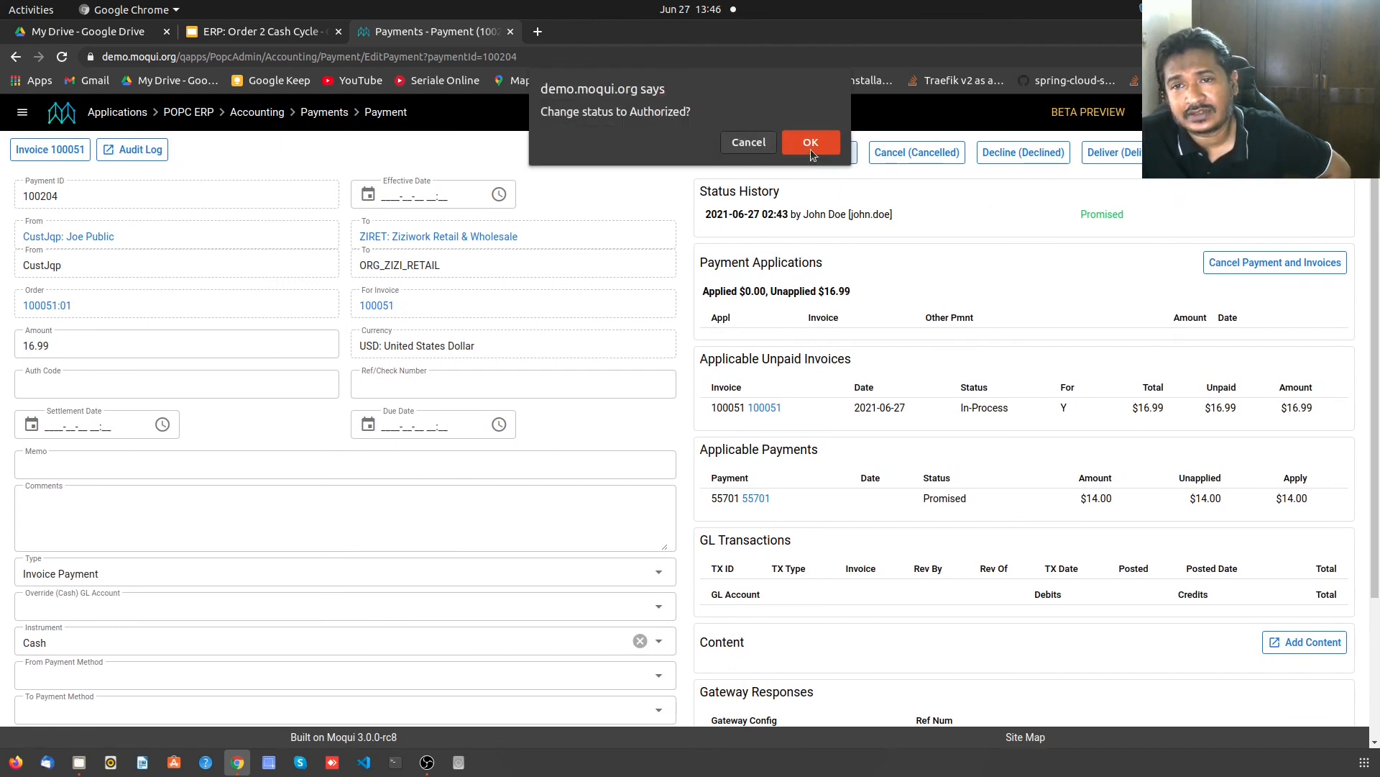
{"action": "left_click", "coordinate": [817, 151]}
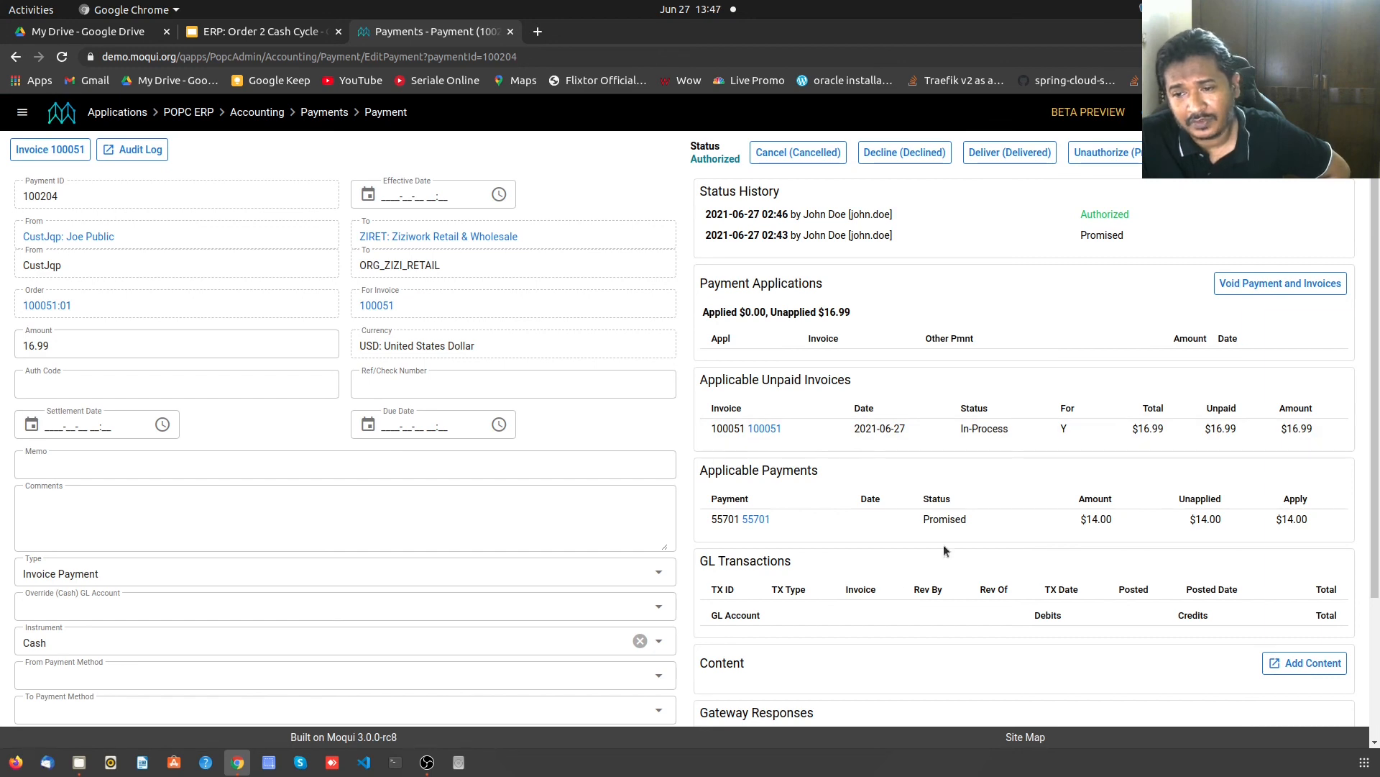
{"action": "scroll", "coordinate": [909, 592], "scroll_direction": "down", "scroll_amount": 3}
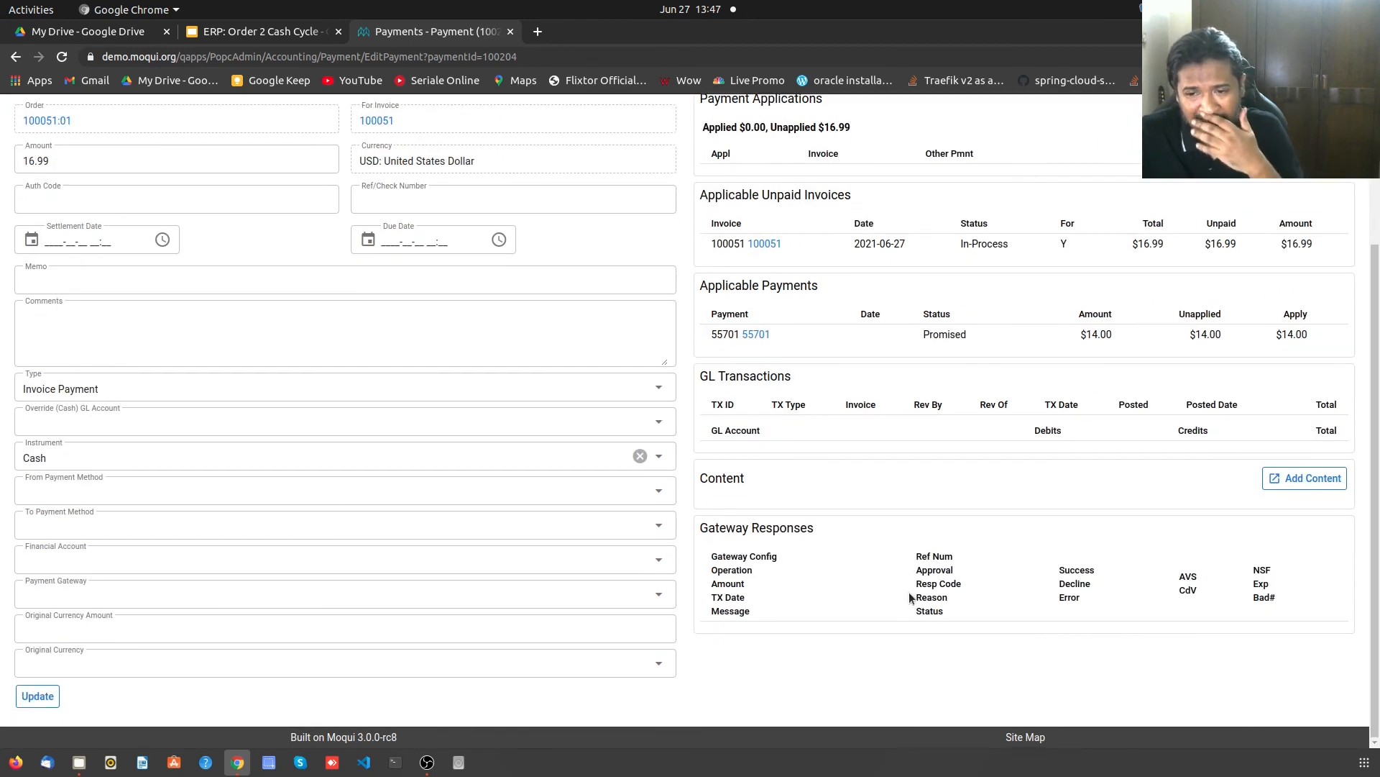
{"action": "scroll", "coordinate": [909, 597], "scroll_direction": "up", "scroll_amount": 3}
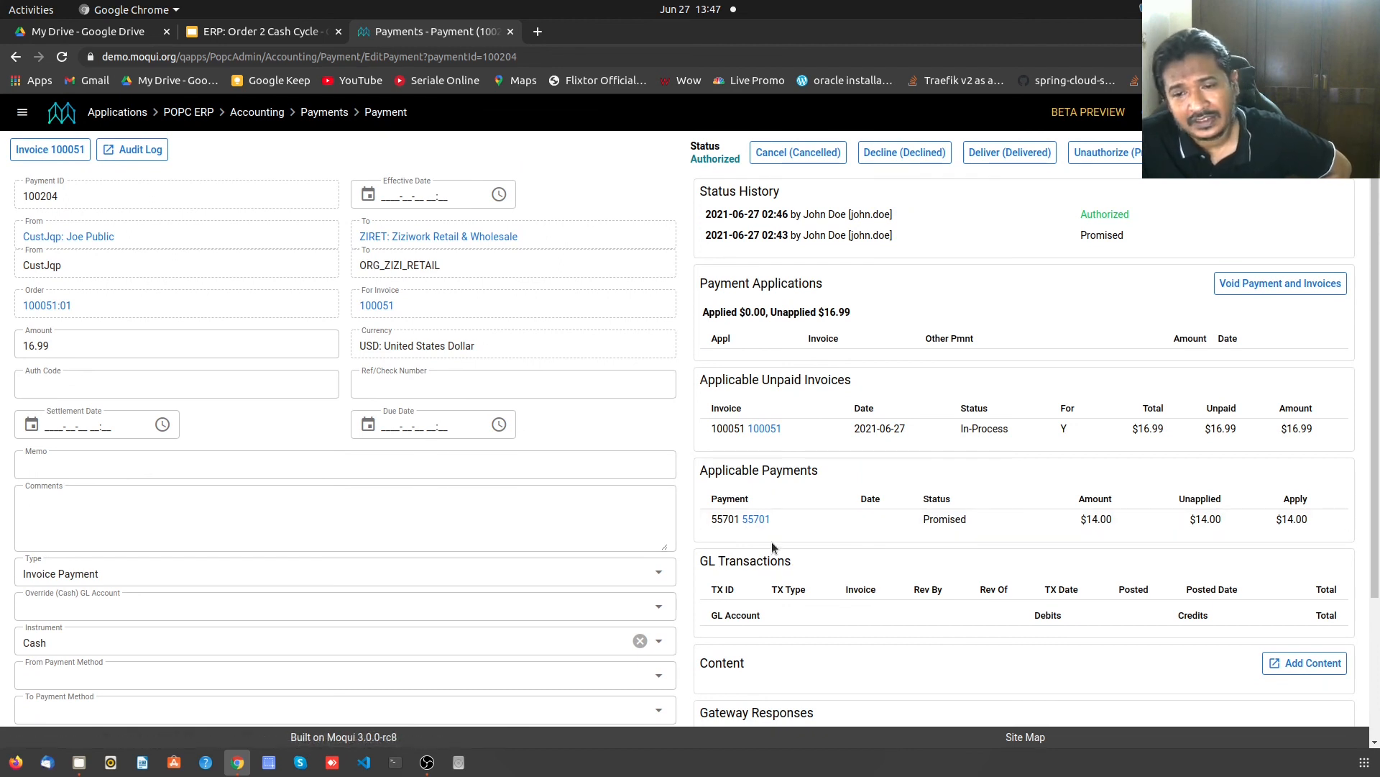
{"action": "scroll", "coordinate": [771, 541], "scroll_direction": "down", "scroll_amount": 2}
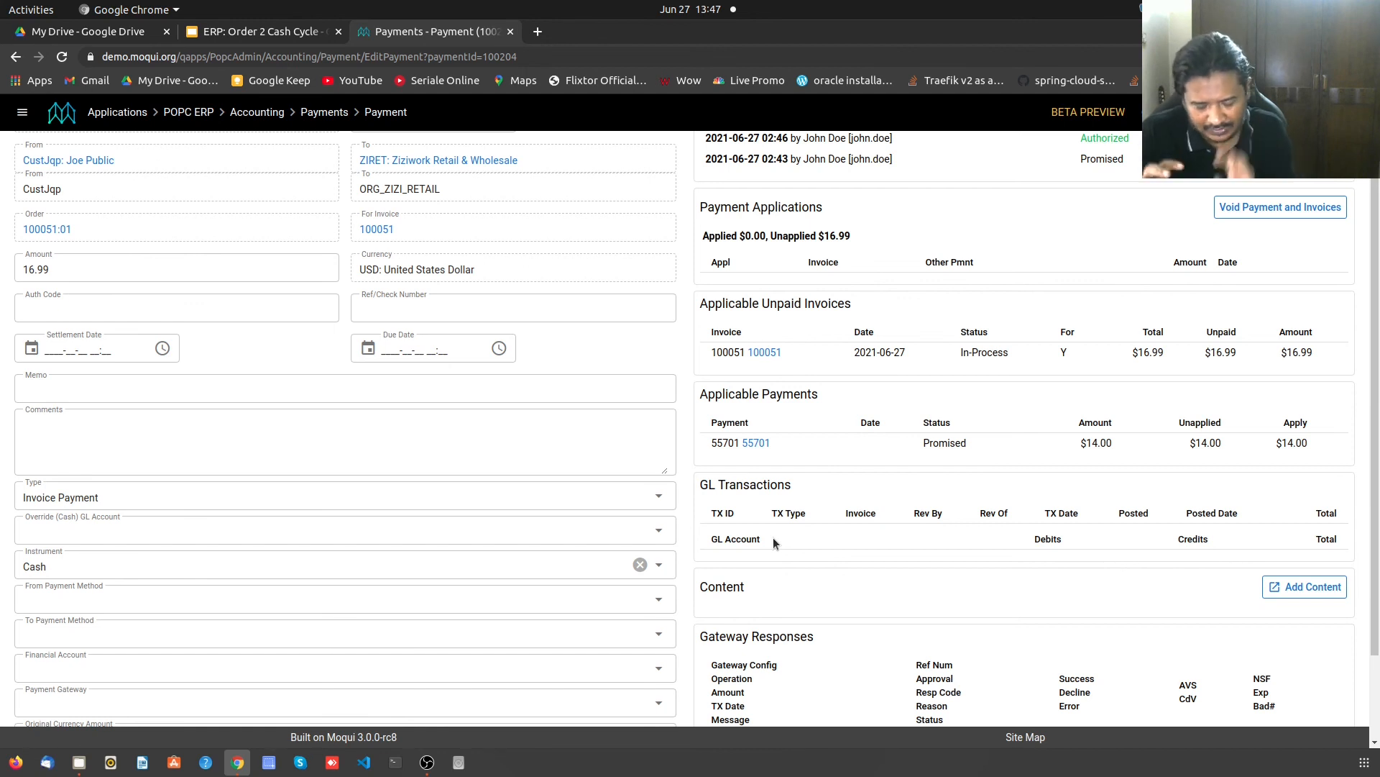
{"action": "scroll", "coordinate": [774, 537], "scroll_direction": "up", "scroll_amount": 3}
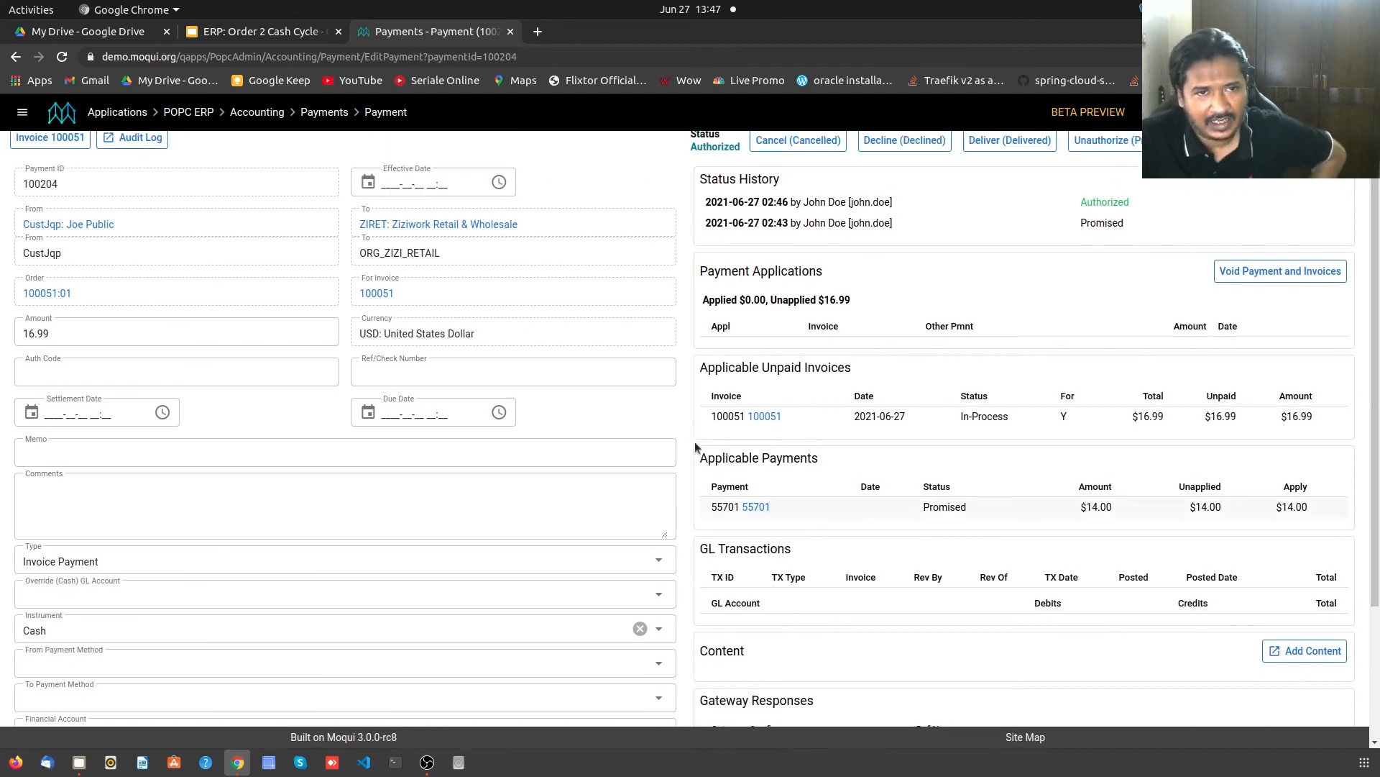
- Open Test Vendor's accounting settings from the Accounting Dashboard
{"action": "left_click", "coordinate": [253, 115]}
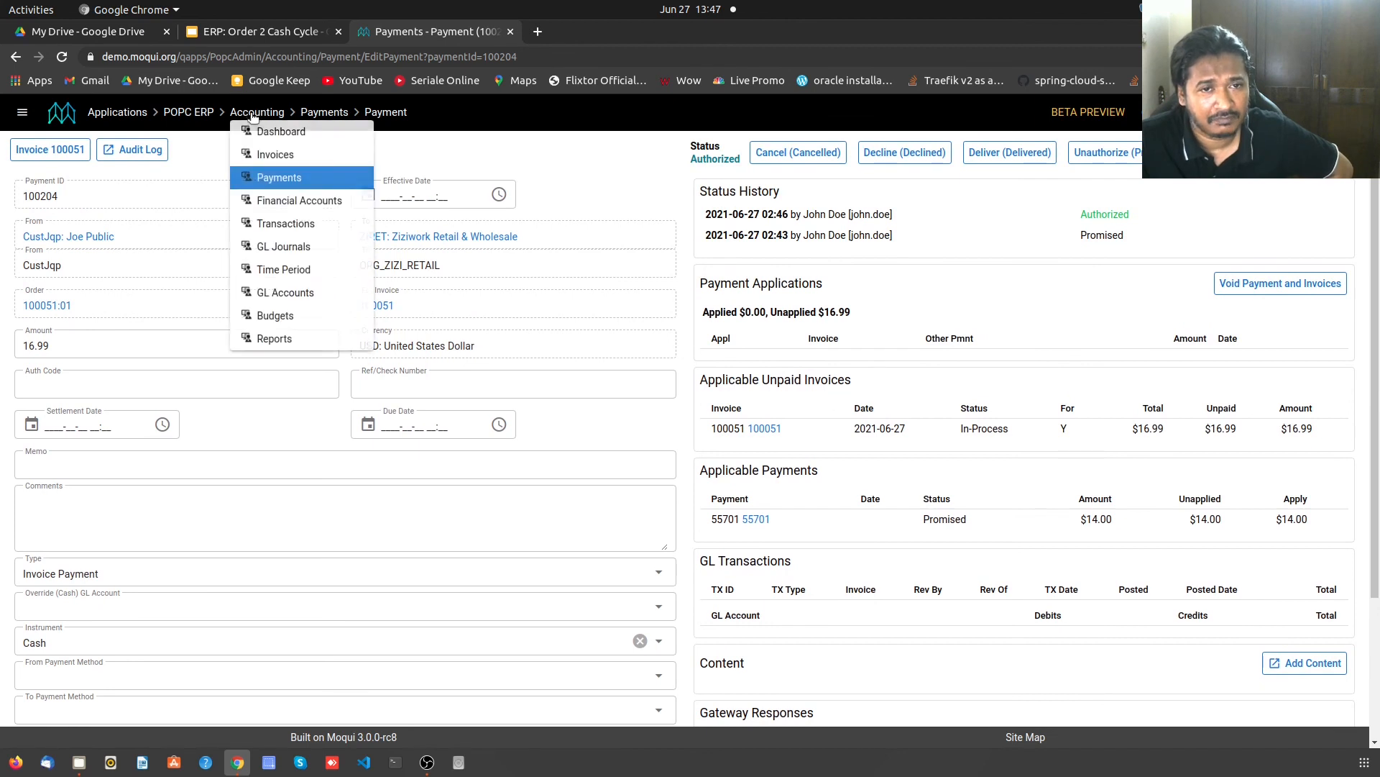
{"action": "left_click", "coordinate": [296, 138]}
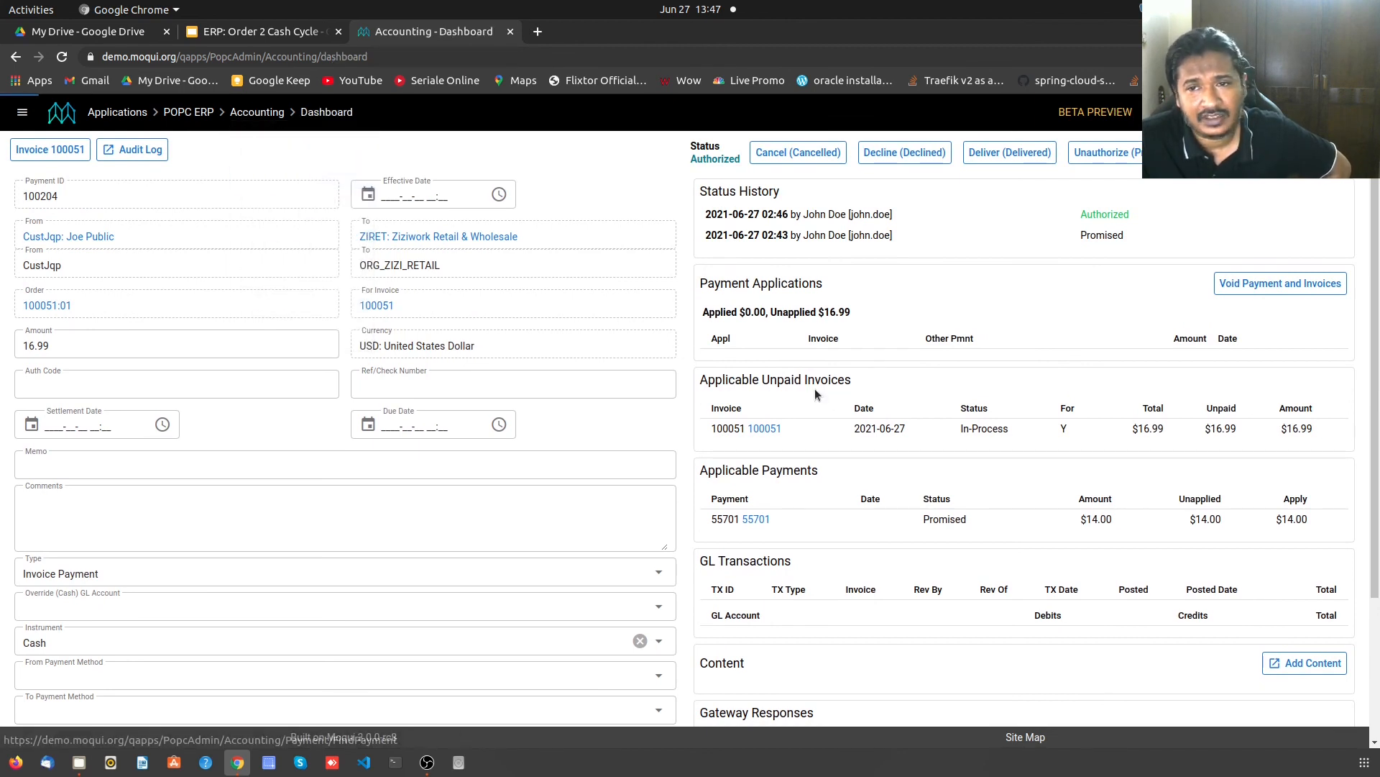
{"action": "left_click", "coordinate": [1233, 261]}
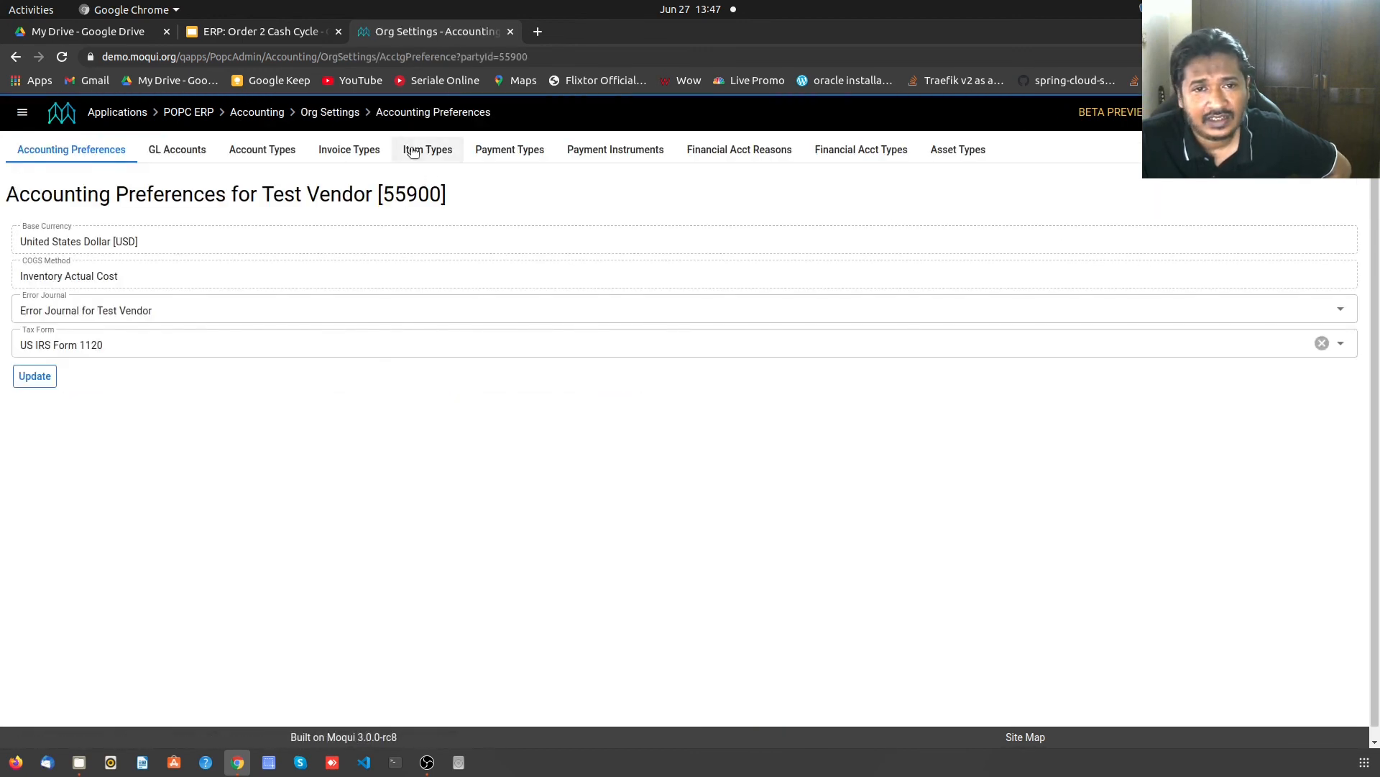
- Review the Invoice Types and Item Types GL account mappings, then move to Payment Types
{"action": "left_click", "coordinate": [360, 150]}
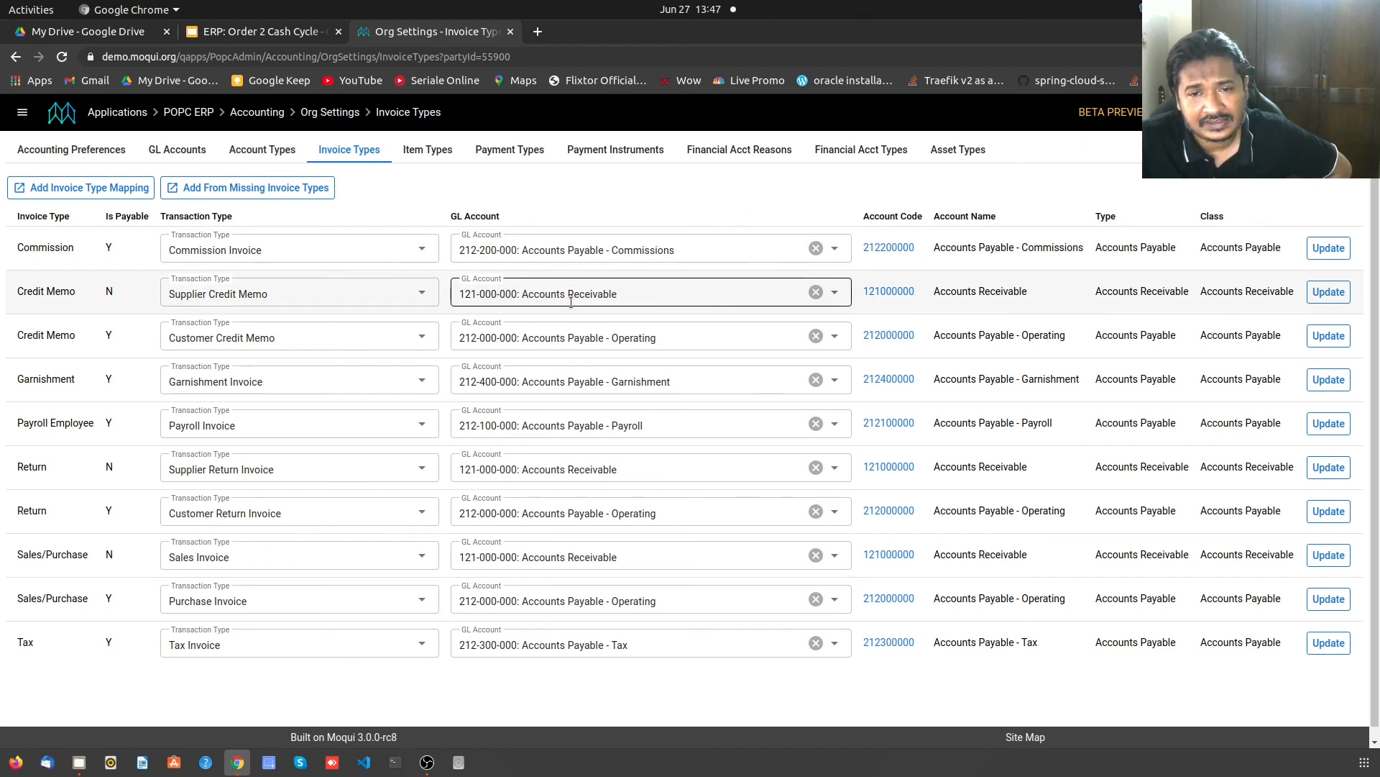
{"action": "left_click", "coordinate": [443, 153]}
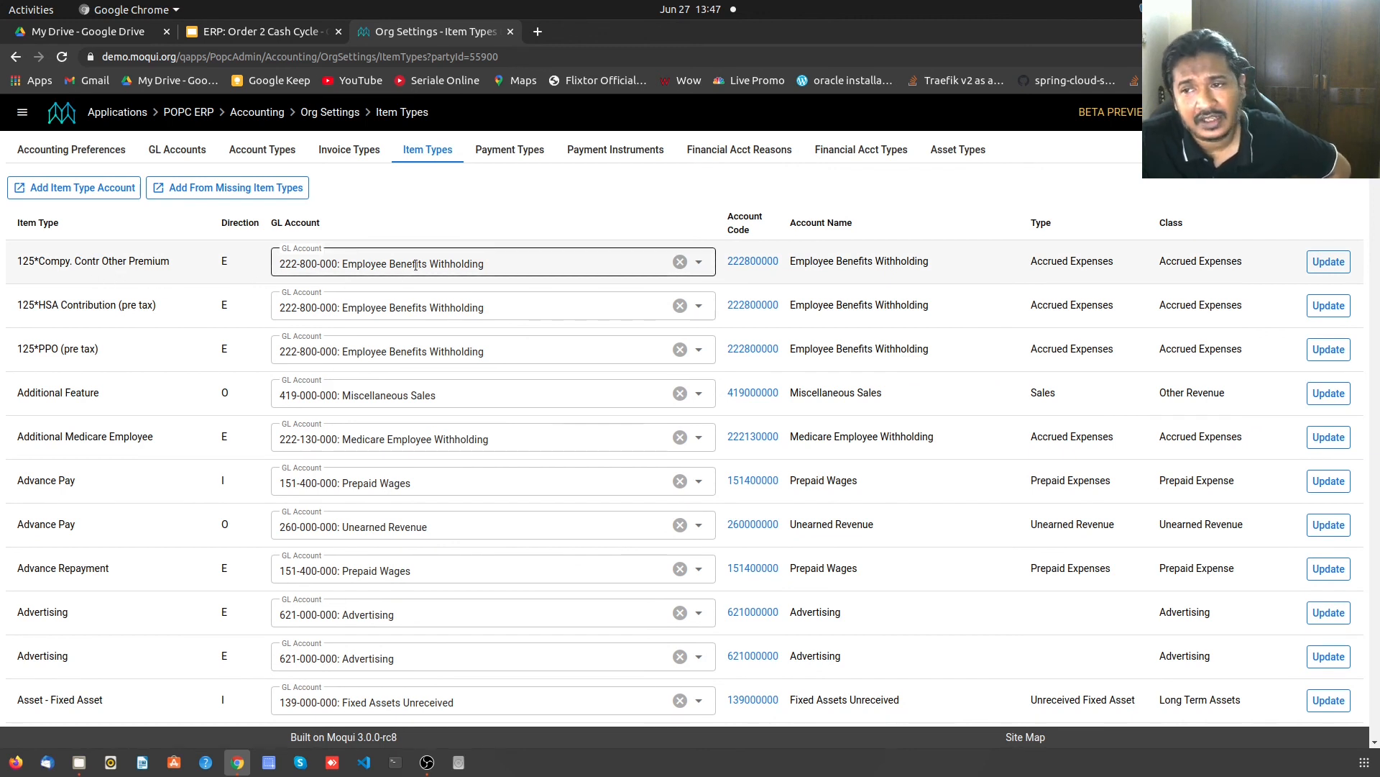
{"action": "left_click", "coordinate": [521, 149]}
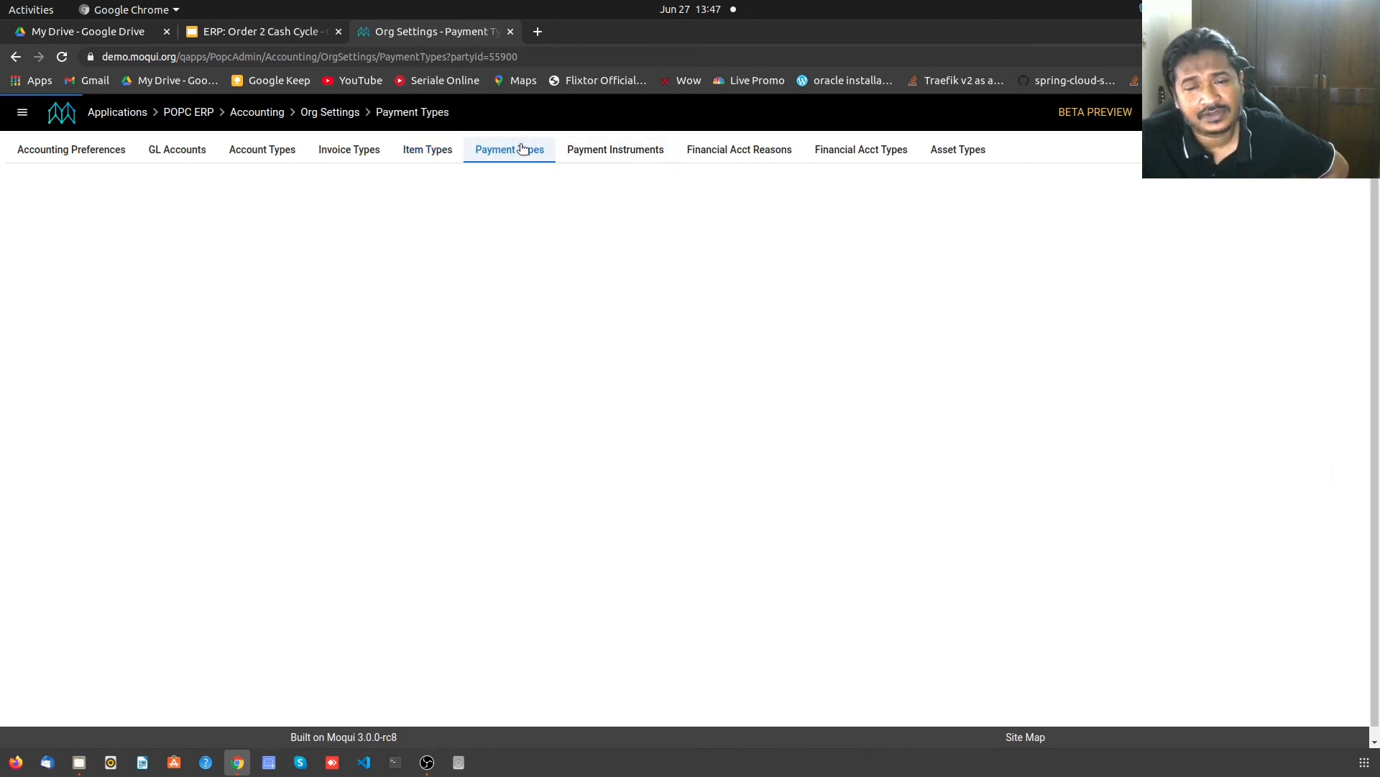